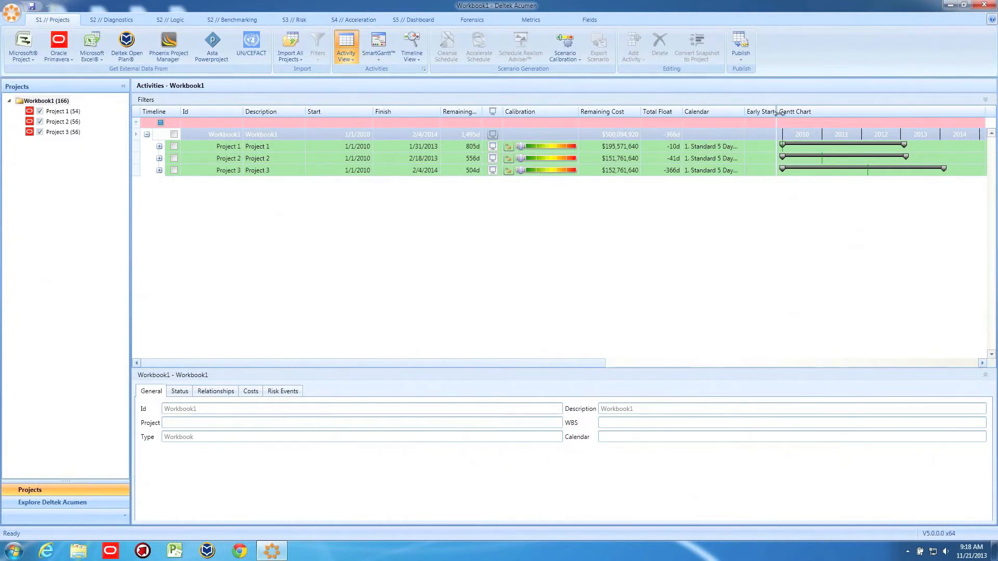
Widen the Gantt chart area and expand Project 1 down to the phases of its Initial Plan
{"action": "left_click_drag", "start_coordinate": [777, 112], "coordinate": [487, 116]}
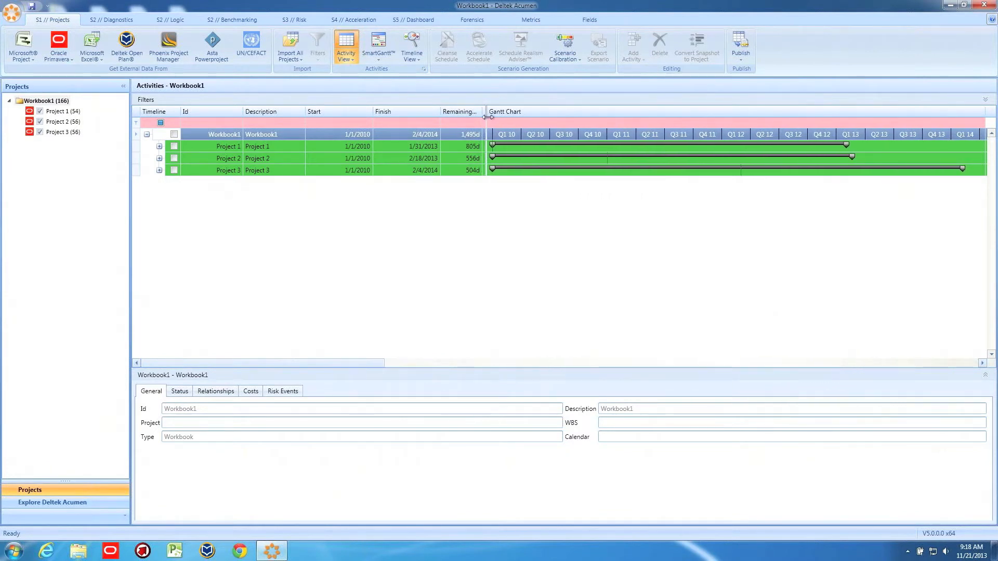
{"action": "left_click", "coordinate": [159, 147]}
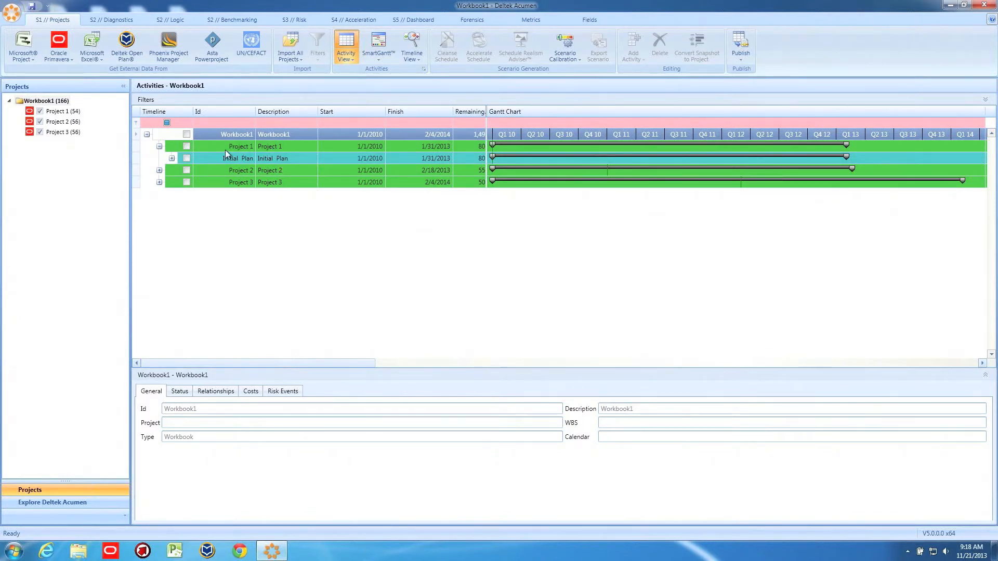
{"action": "left_click", "coordinate": [172, 158]}
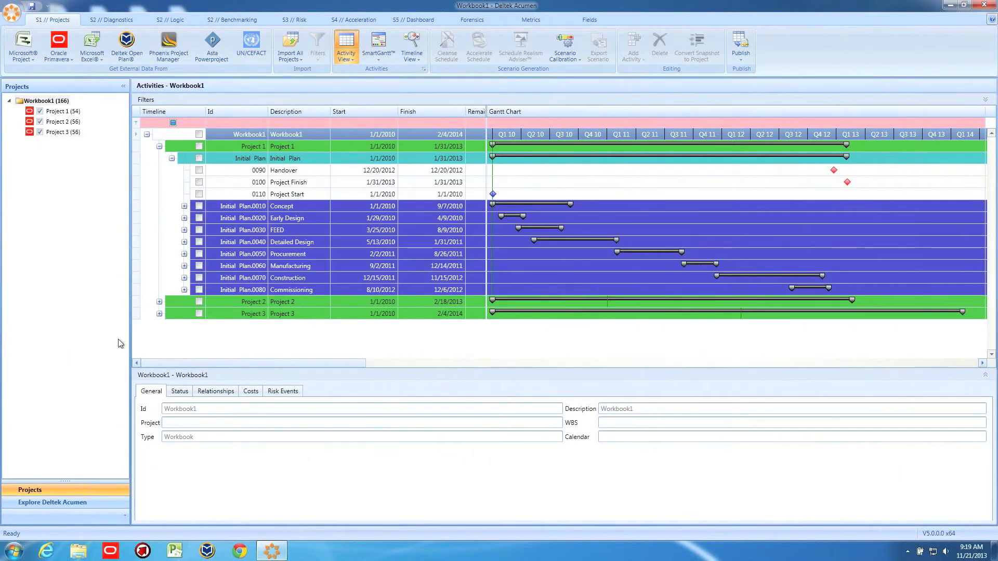
{"action": "left_click", "coordinate": [159, 302]}
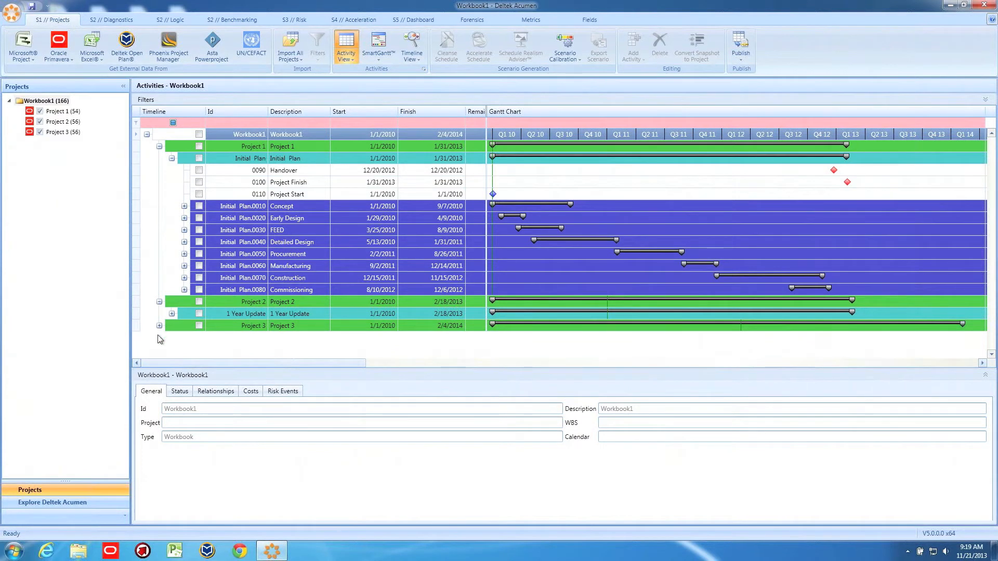
{"action": "left_click", "coordinate": [159, 326]}
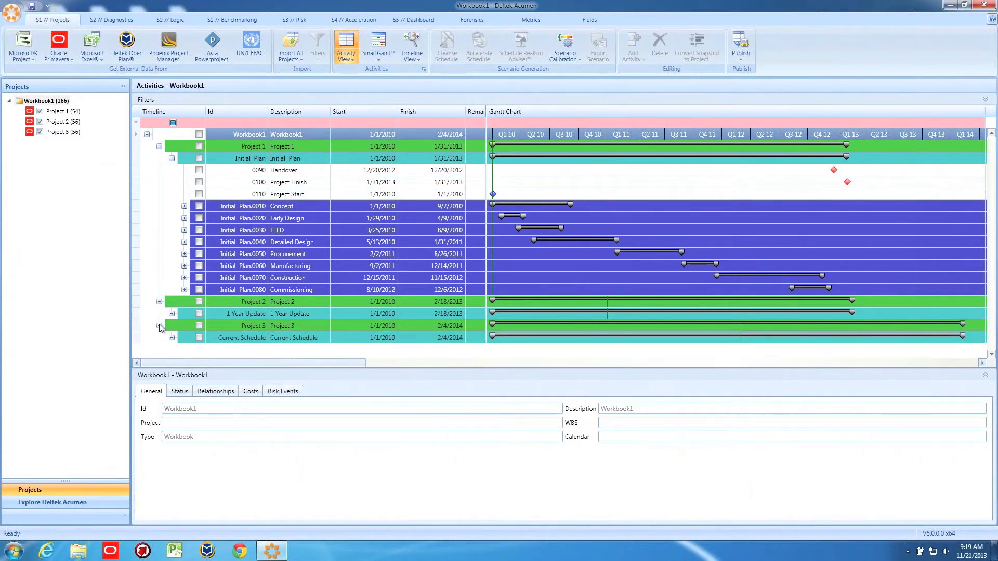
{"action": "left_click", "coordinate": [160, 326]}
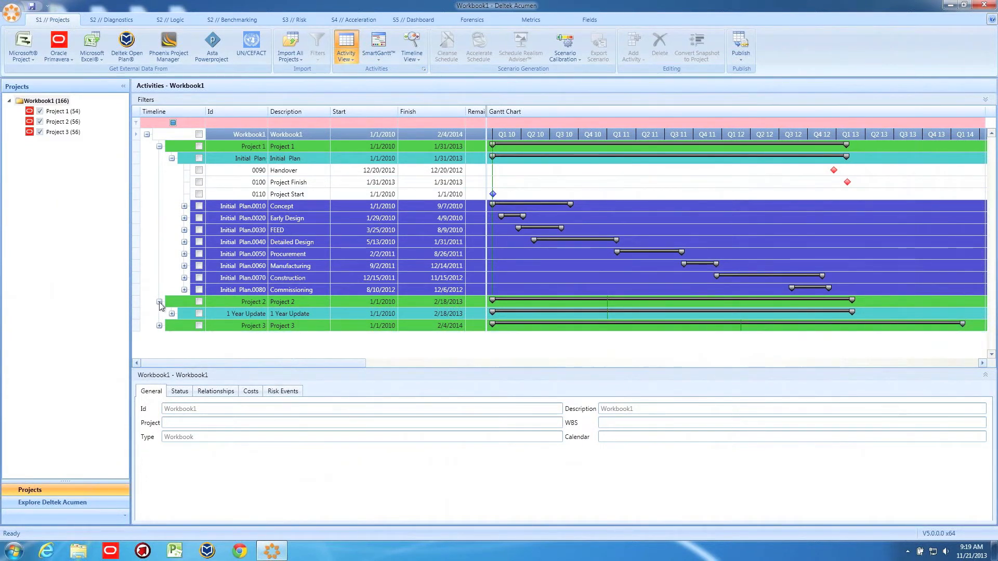
{"action": "left_click", "coordinate": [159, 302]}
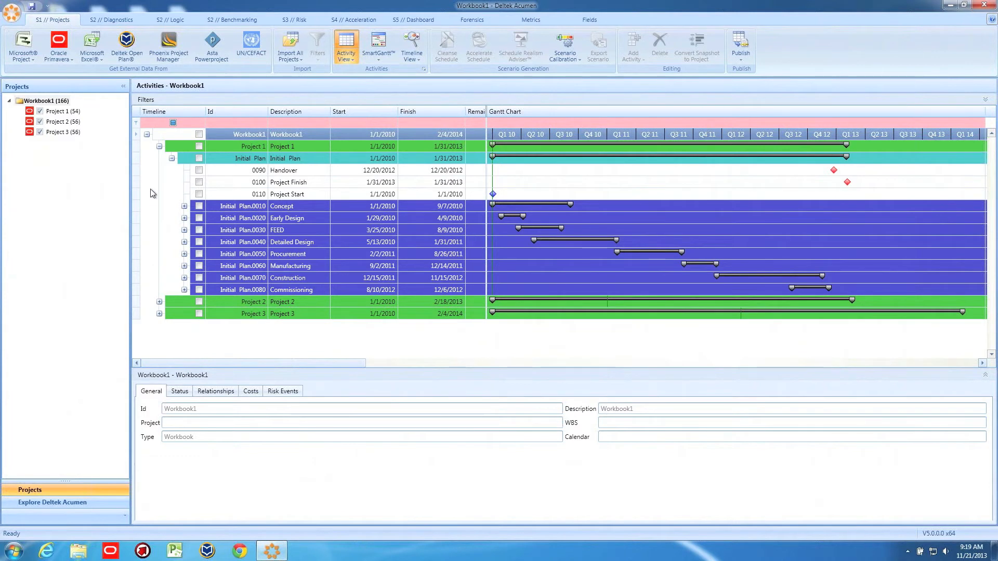
Expand Project 3's Current Schedule to compare its phases with Project 1's Initial Plan, and collapse both plans
{"action": "left_click", "coordinate": [159, 314]}
{"action": "left_click", "coordinate": [172, 326]}
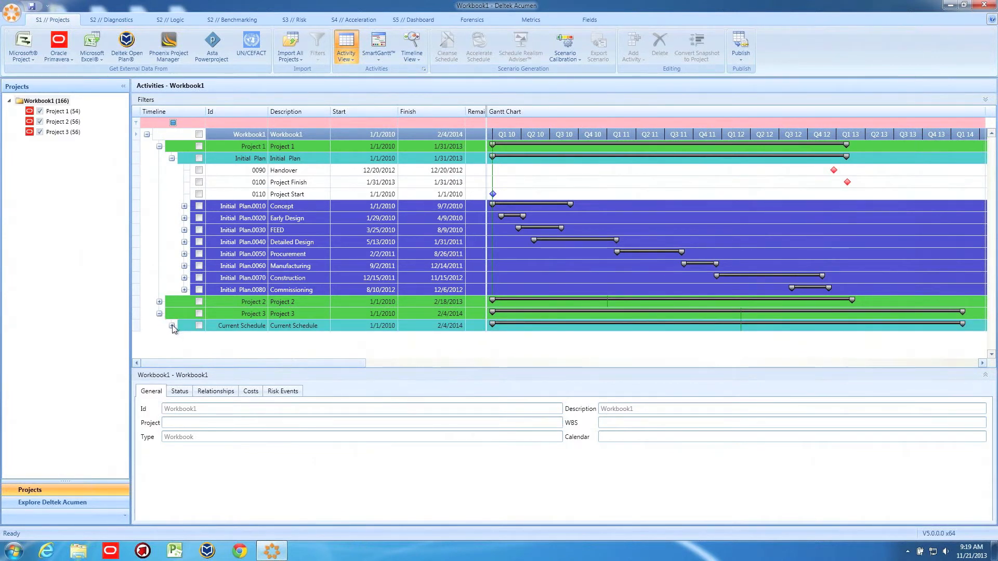
{"action": "scroll", "coordinate": [174, 329], "scroll_direction": "down", "scroll_amount": 3}
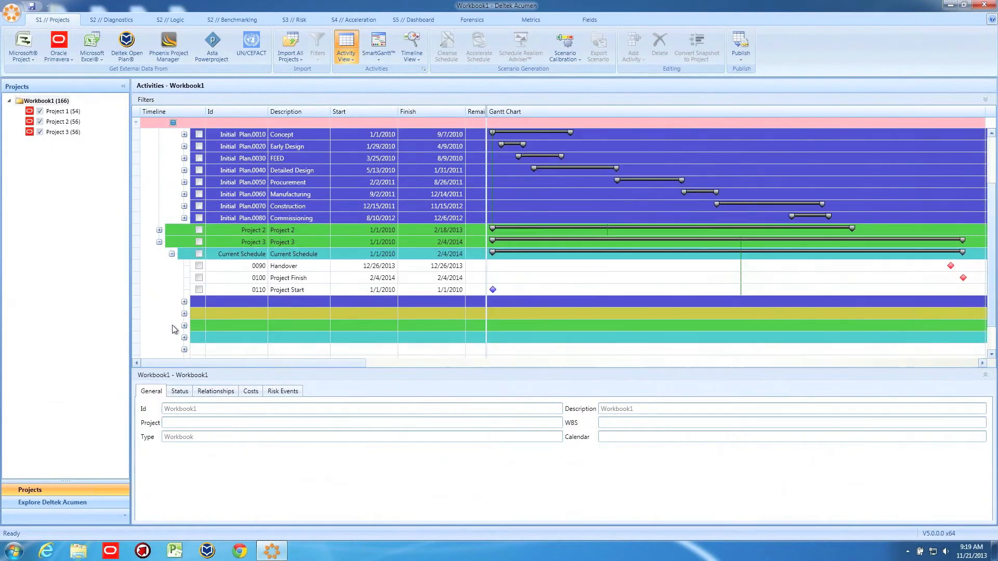
{"action": "scroll", "coordinate": [219, 218], "scroll_direction": "up", "scroll_amount": 3}
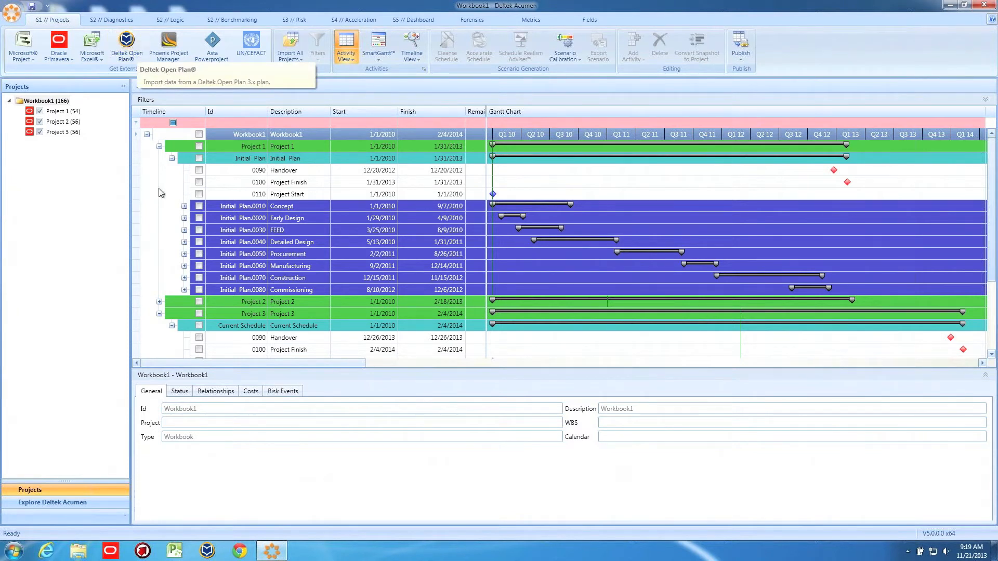
{"action": "left_click", "coordinate": [171, 159]}
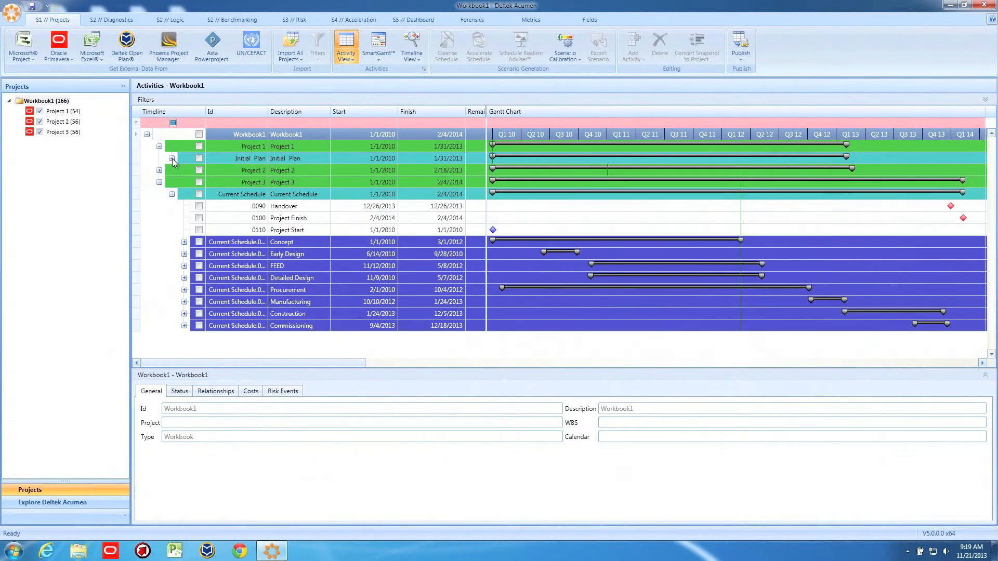
{"action": "left_click", "coordinate": [172, 195]}
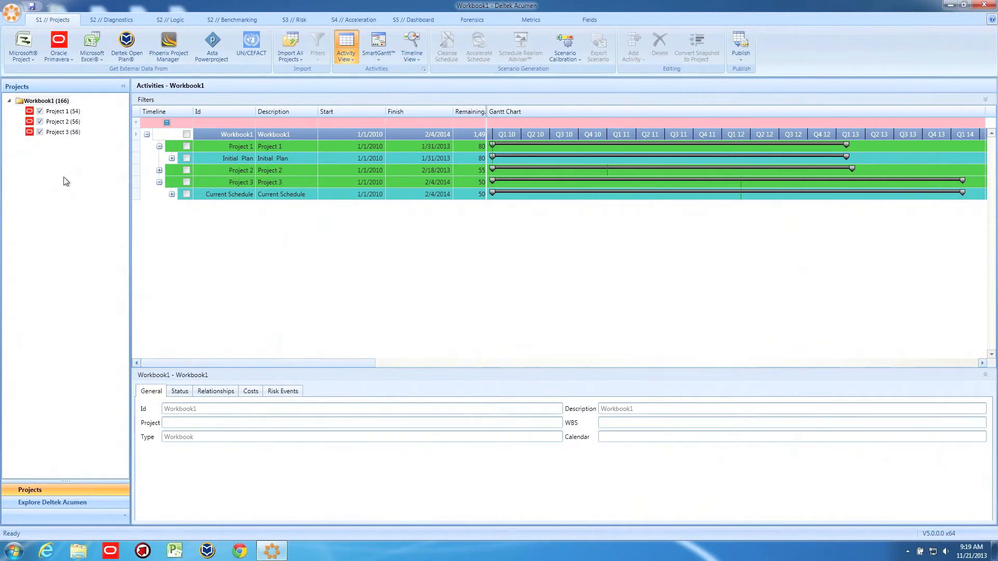
Group the activities by the Location field instead of by WBS
{"action": "left_click", "coordinate": [346, 56]}
{"action": "mouse_move", "coordinate": [378, 82]}
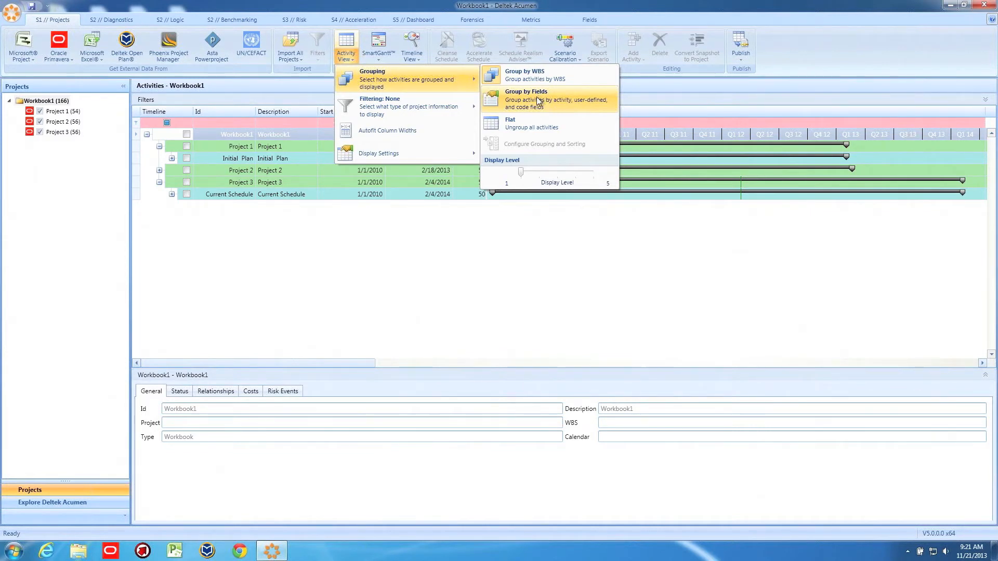
{"action": "left_click", "coordinate": [536, 97]}
{"action": "mouse_move", "coordinate": [178, 89]}
{"action": "left_mouse_down"}
{"action": "mouse_move", "coordinate": [178, 117]}
{"action": "mouse_move", "coordinate": [178, 108]}
{"action": "left_mouse_up"}
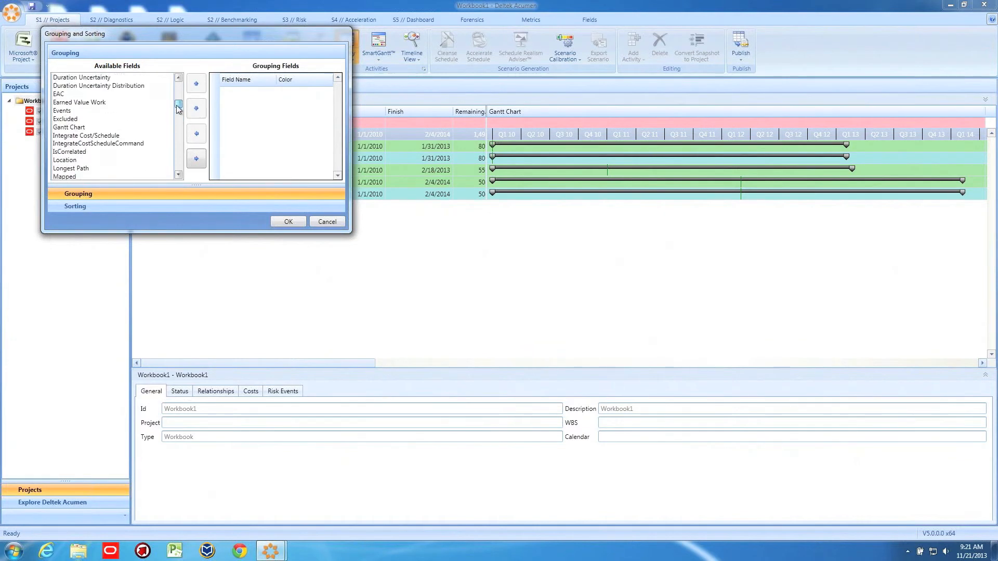
{"action": "left_click", "coordinate": [65, 160]}
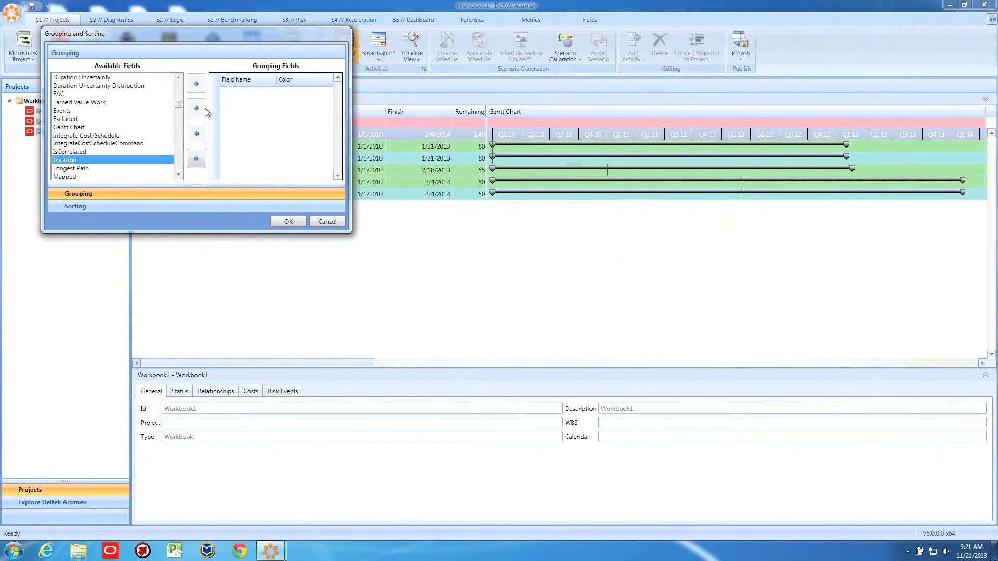
{"action": "left_click", "coordinate": [196, 158]}
{"action": "left_click", "coordinate": [285, 222]}
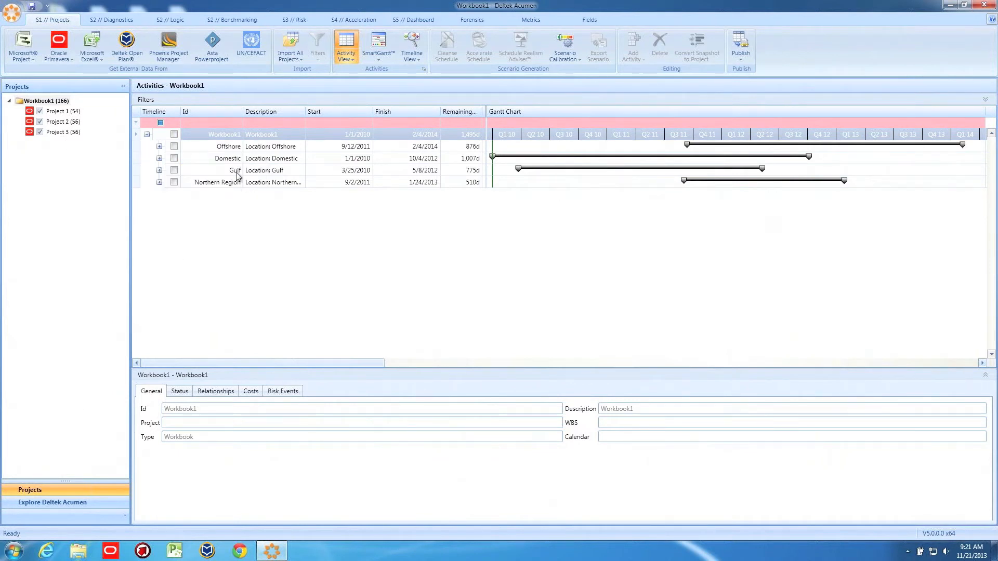
Expand the Offshore location group and review its activities across the projects
{"action": "left_click", "coordinate": [160, 147]}
{"action": "scroll", "coordinate": [216, 210], "scroll_direction": "down", "scroll_amount": 5}
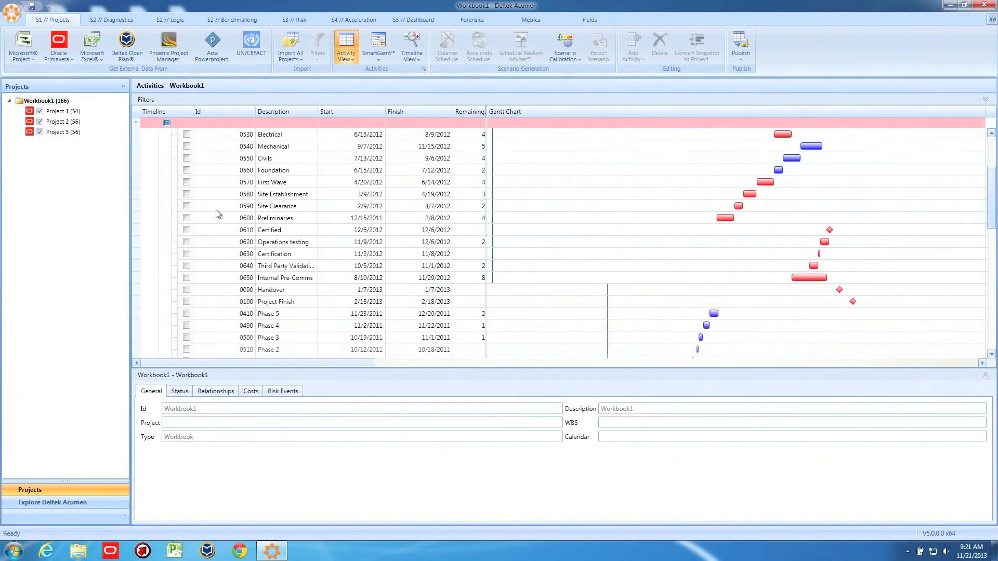
{"action": "scroll", "coordinate": [216, 210], "scroll_direction": "down", "scroll_amount": 3}
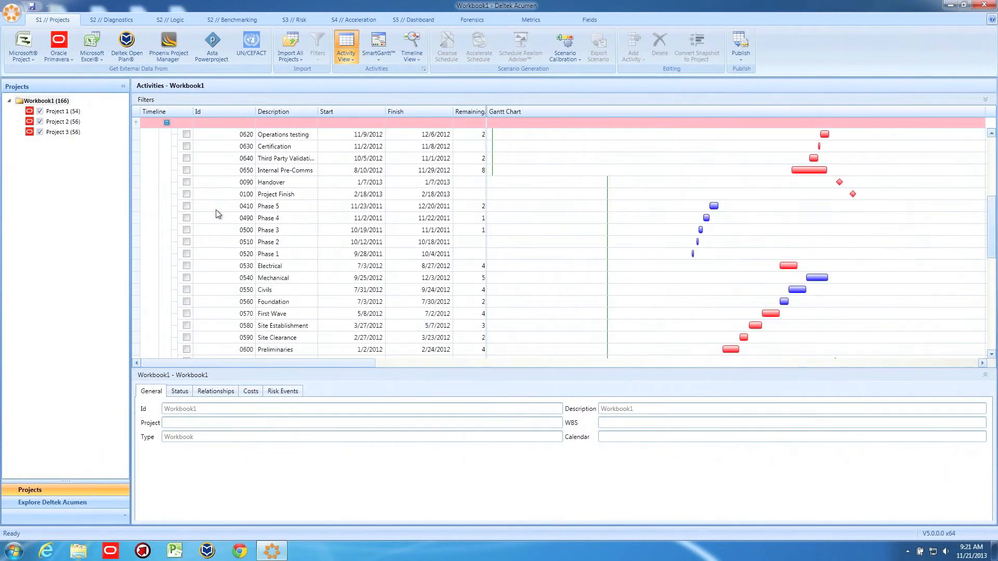
{"action": "scroll", "coordinate": [217, 210], "scroll_direction": "down", "scroll_amount": 3}
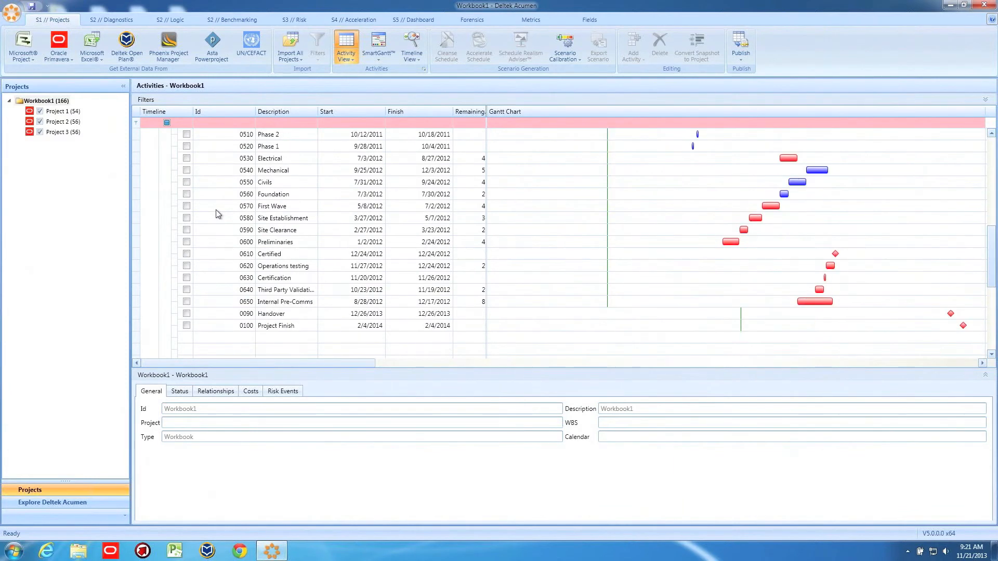
{"action": "scroll", "coordinate": [218, 213], "scroll_direction": "down", "scroll_amount": 1}
{"action": "left_click_drag", "start_coordinate": [992, 270], "coordinate": [991, 172]}
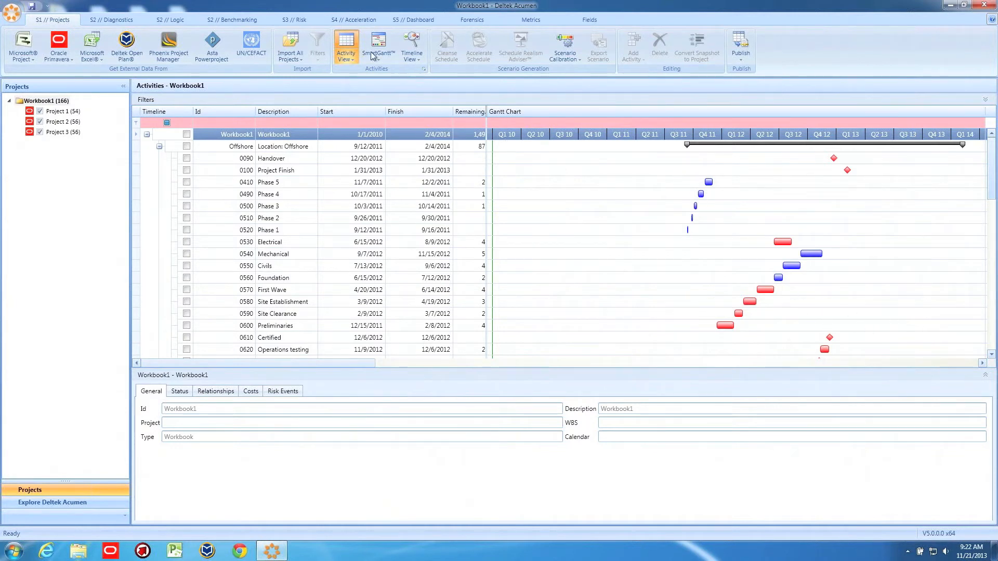
Review the date options and colour criteria available for the SmartGantt top bar, leaving the settings as they are
{"action": "left_click", "coordinate": [346, 52]}
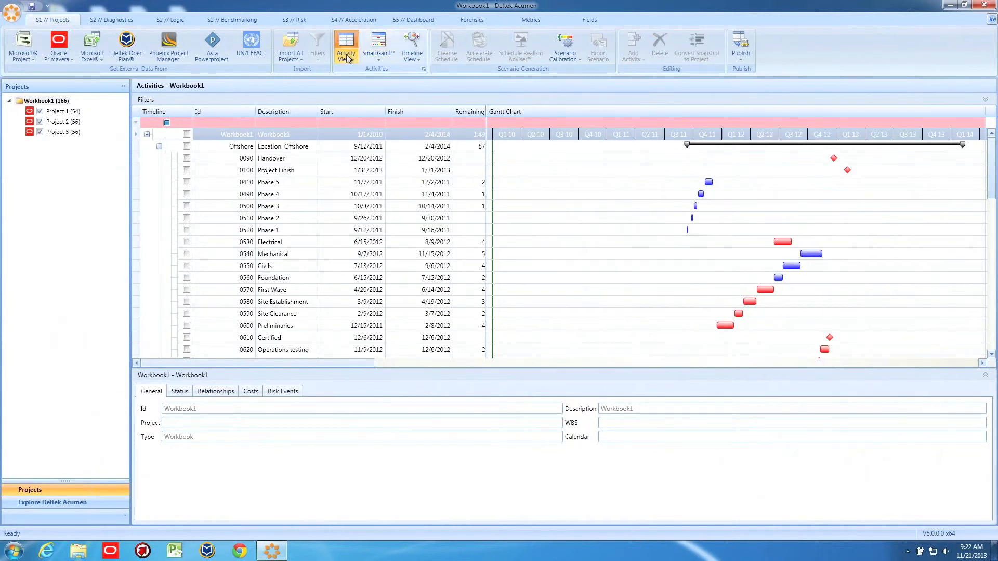
{"action": "left_click", "coordinate": [379, 57]}
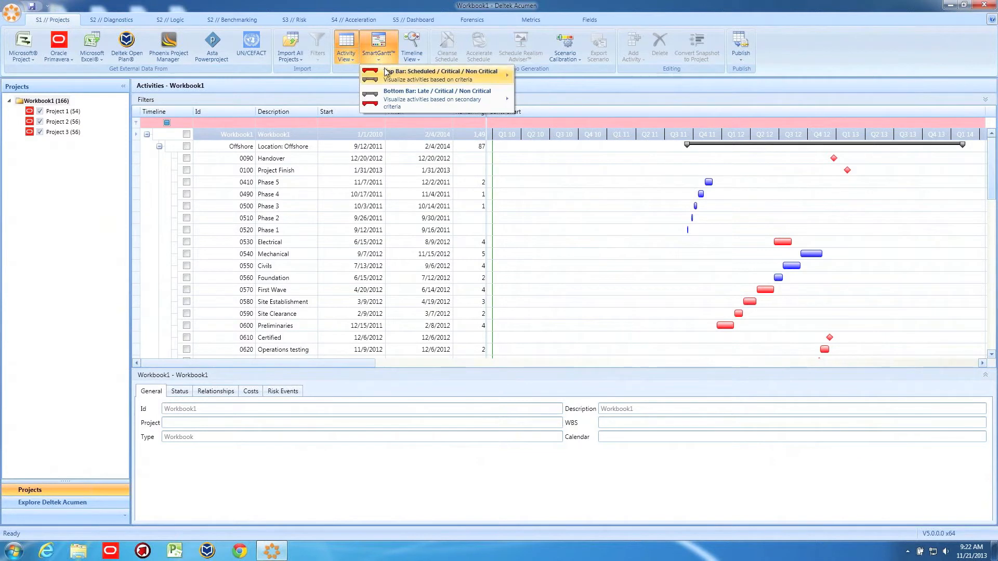
{"action": "mouse_move", "coordinate": [386, 71]}
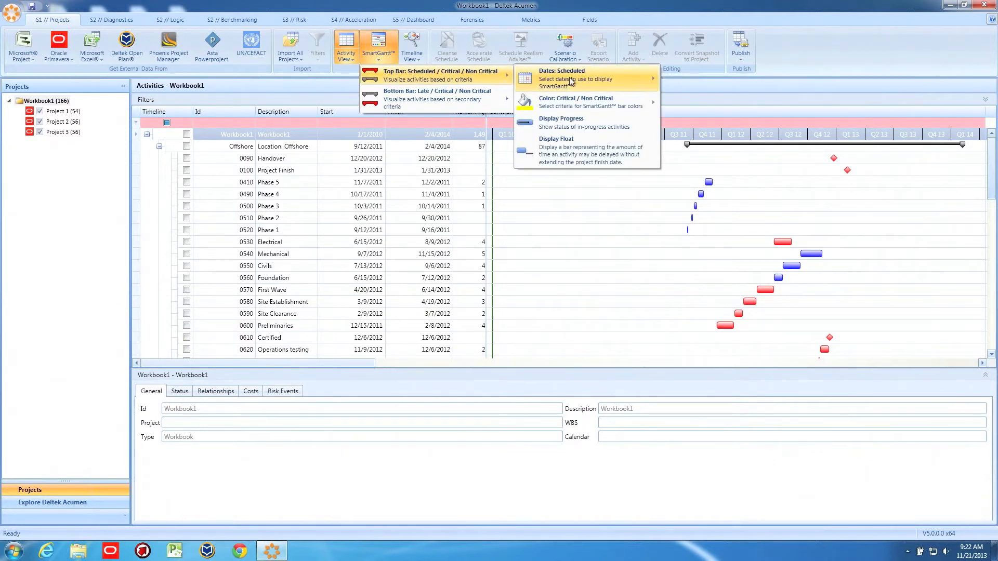
{"action": "mouse_move", "coordinate": [572, 83]}
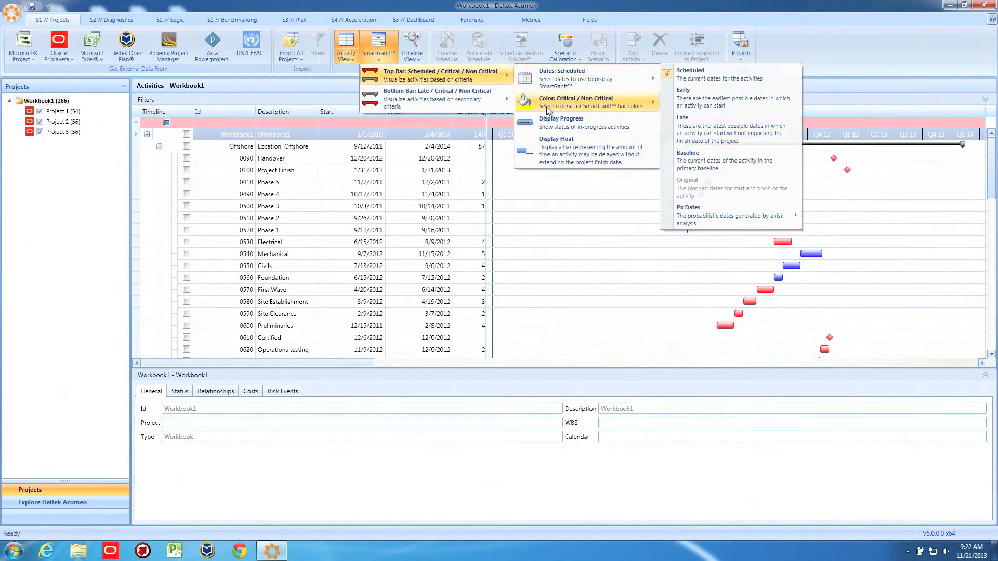
{"action": "mouse_move", "coordinate": [550, 106]}
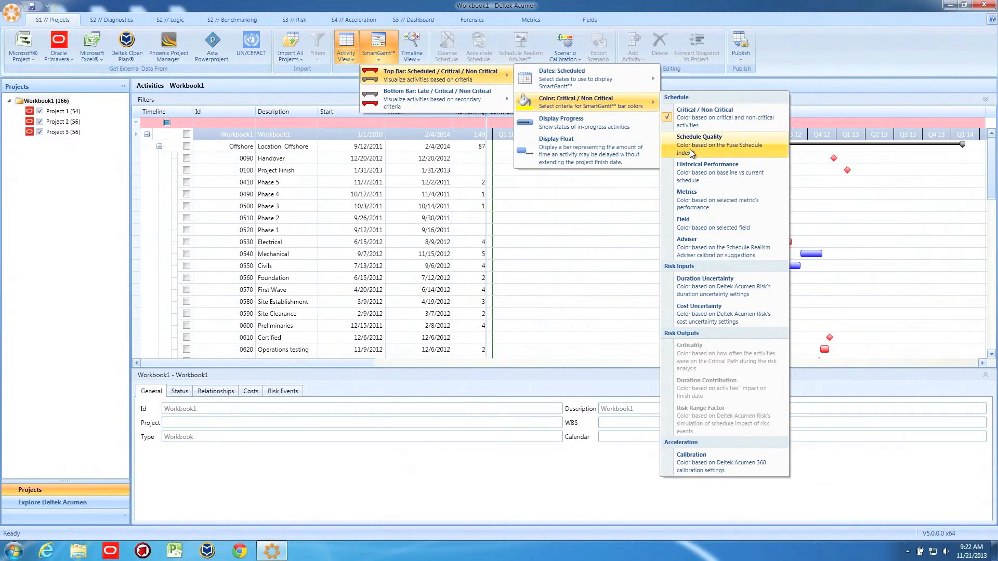
{"action": "left_click", "coordinate": [379, 6]}
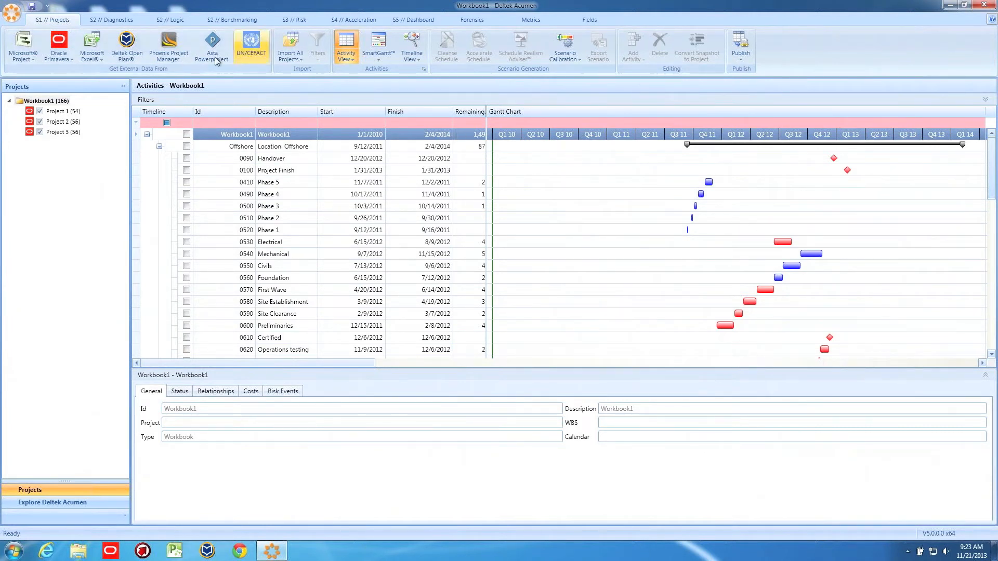
Open the S2 // Diagnostics view and enlarge the Phase Analyzer area
{"action": "left_click", "coordinate": [114, 20]}
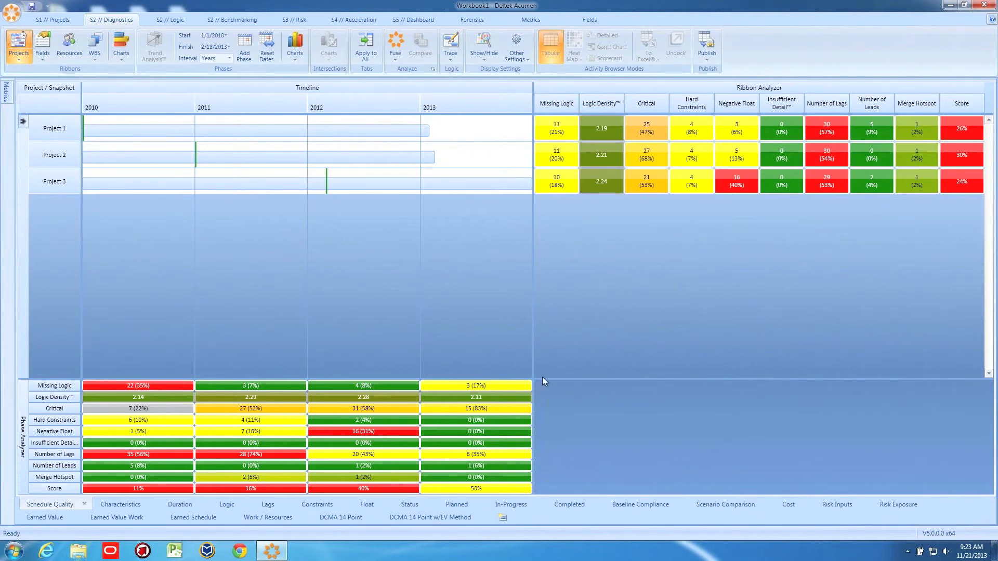
{"action": "left_click_drag", "start_coordinate": [544, 380], "coordinate": [538, 271]}
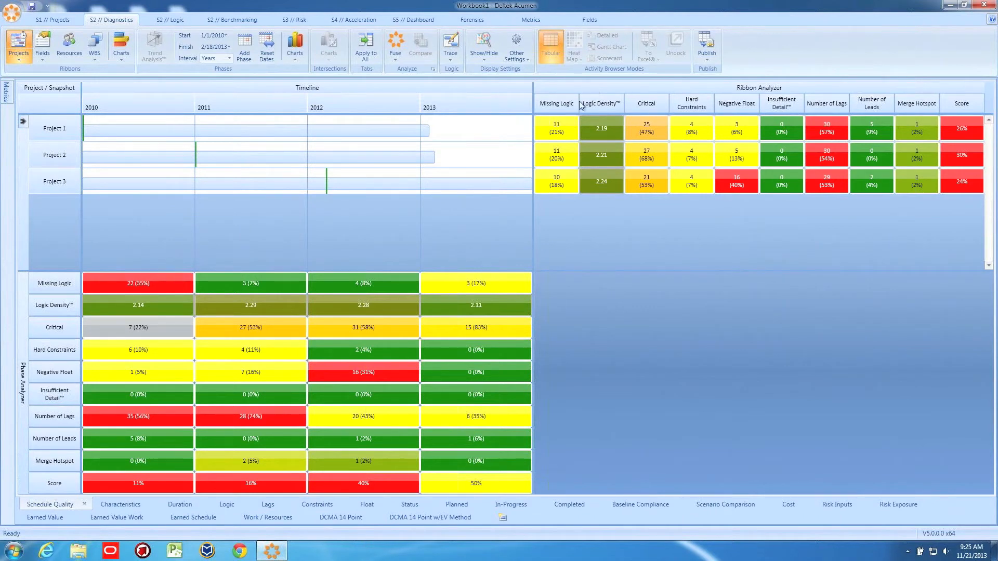
List the Ribbon Analyzer activities behind Project 1's Missing Logic, Project 2's Negative Float and Project 3's Number of Lags
{"action": "mouse_move", "coordinate": [554, 131]}
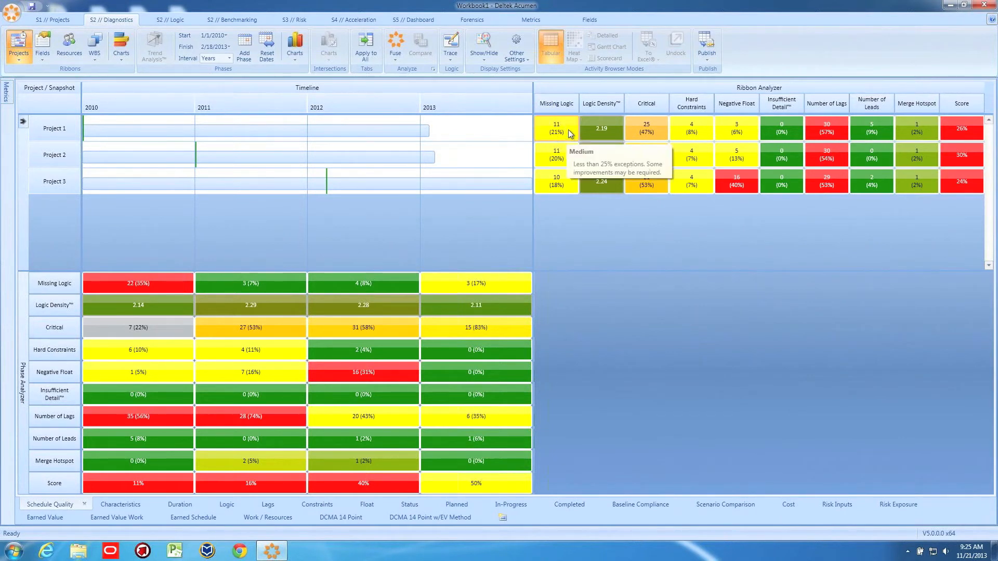
{"action": "left_click", "coordinate": [567, 134]}
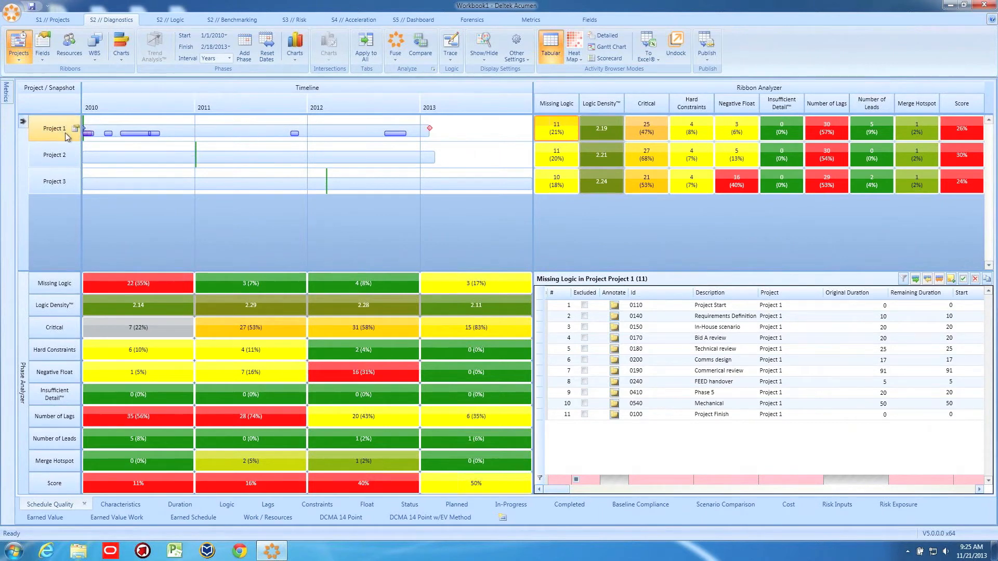
{"action": "mouse_move", "coordinate": [575, 129]}
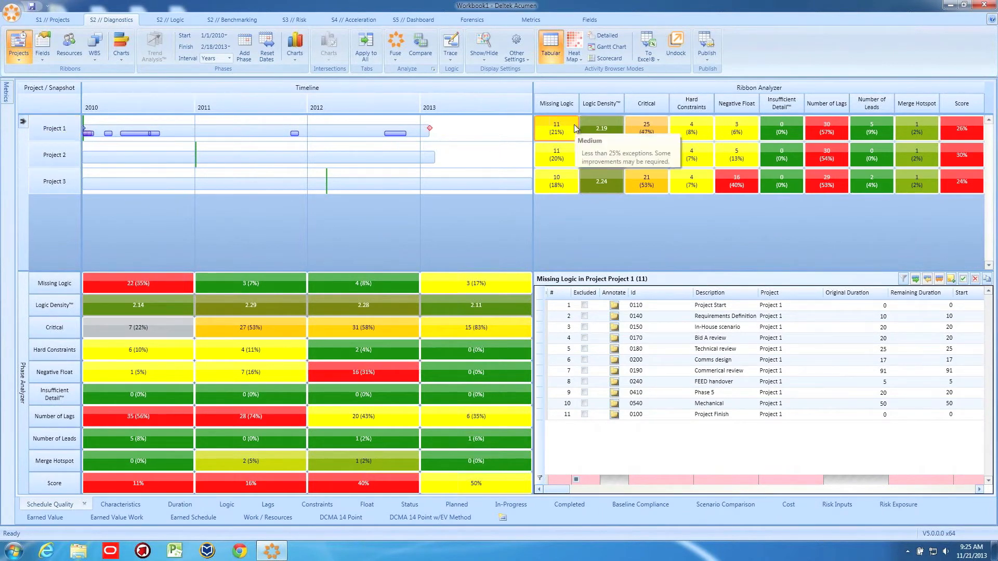
{"action": "left_click", "coordinate": [731, 162]}
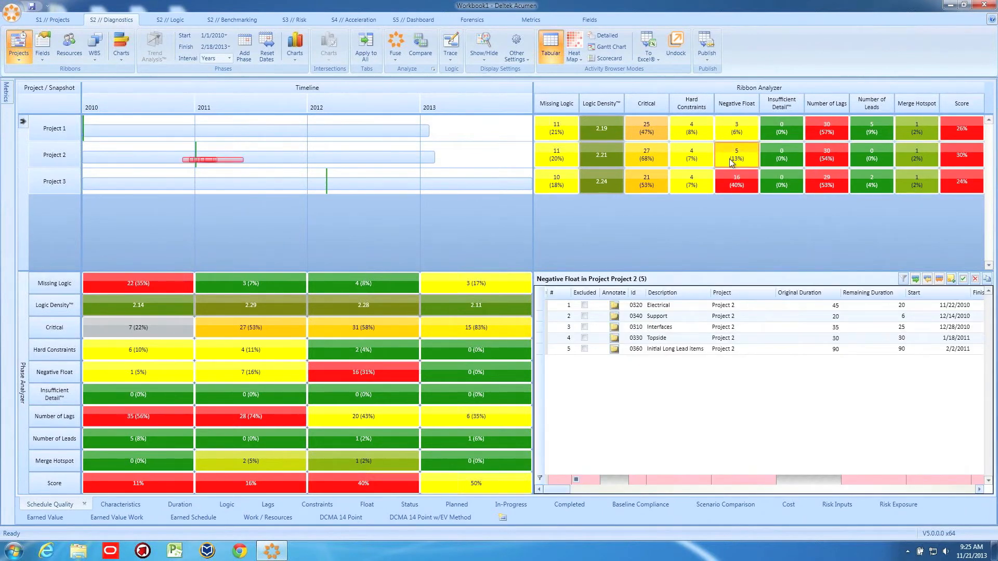
{"action": "left_click", "coordinate": [826, 186]}
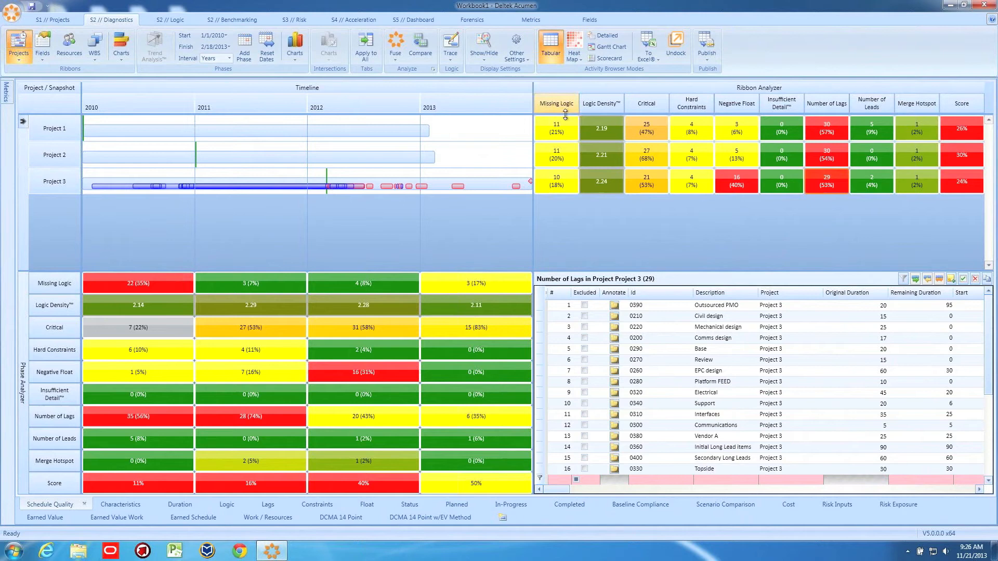
List the activities with Negative Float in the 2012 phase of the Phase Analyzer
{"action": "mouse_move", "coordinate": [569, 132]}
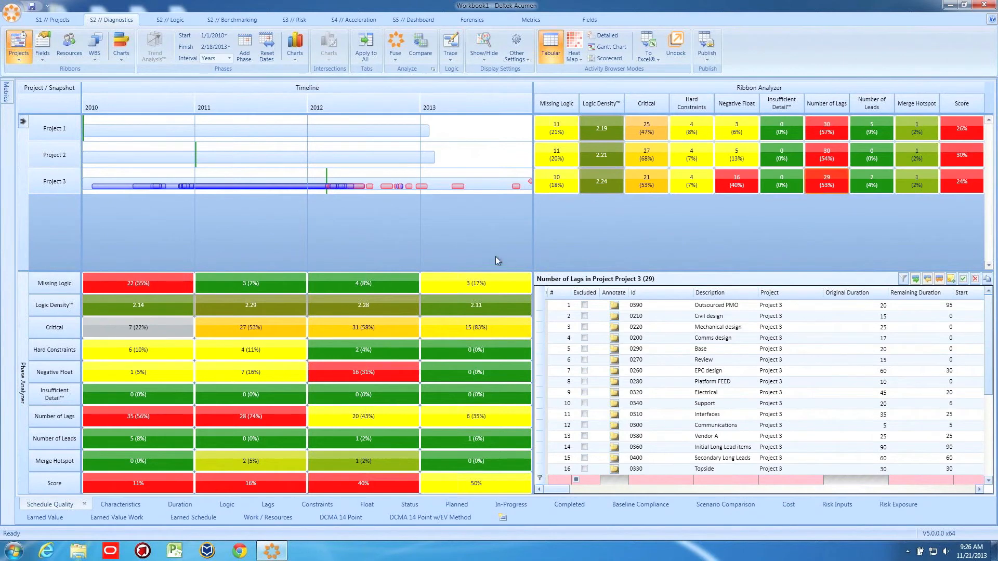
{"action": "mouse_move", "coordinate": [413, 378]}
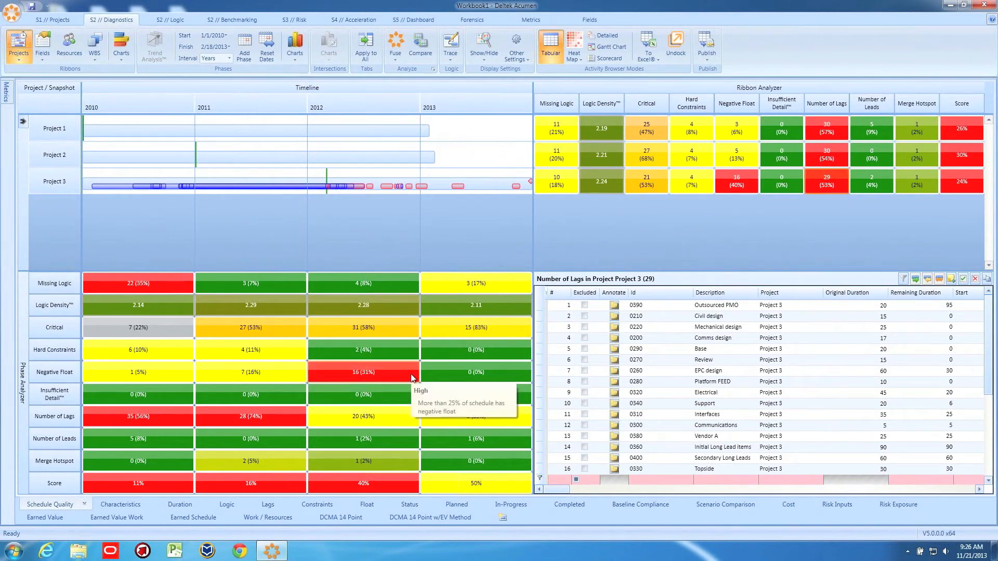
{"action": "left_click", "coordinate": [379, 372]}
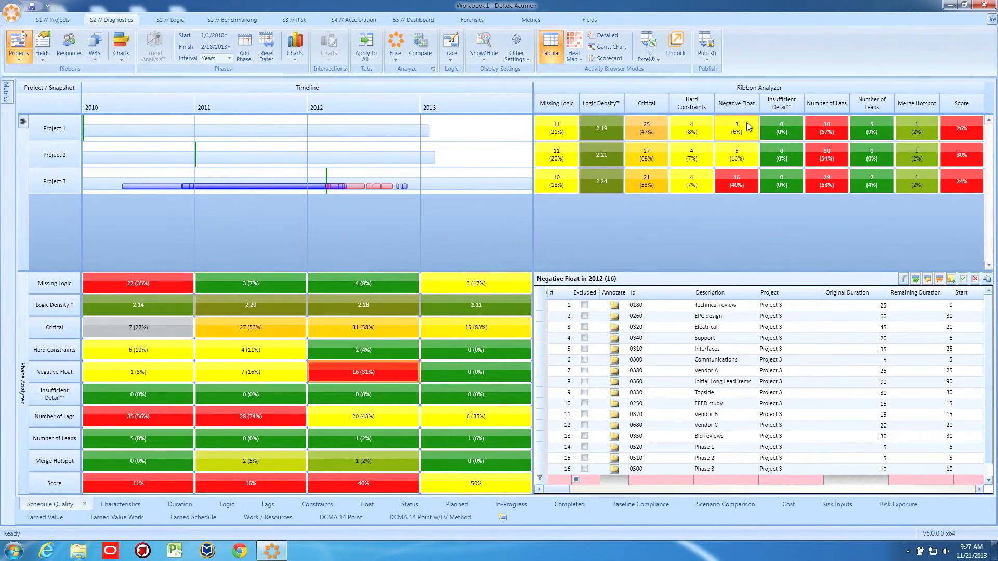
Compare the three projects' Float metrics, then return to the Schedule Quality metrics and examine their negative float and scores
{"action": "mouse_move", "coordinate": [746, 123]}
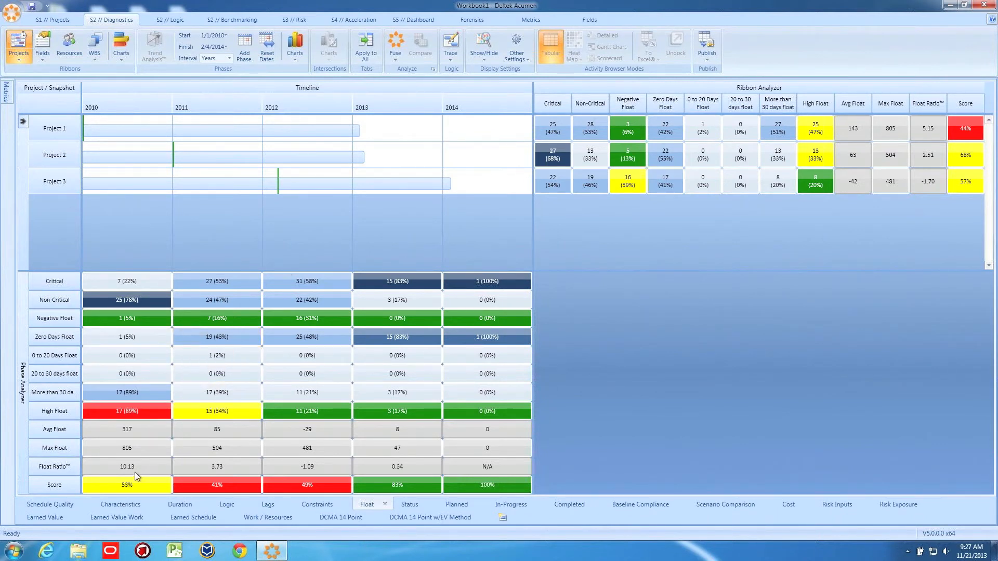
{"action": "left_click", "coordinate": [42, 504]}
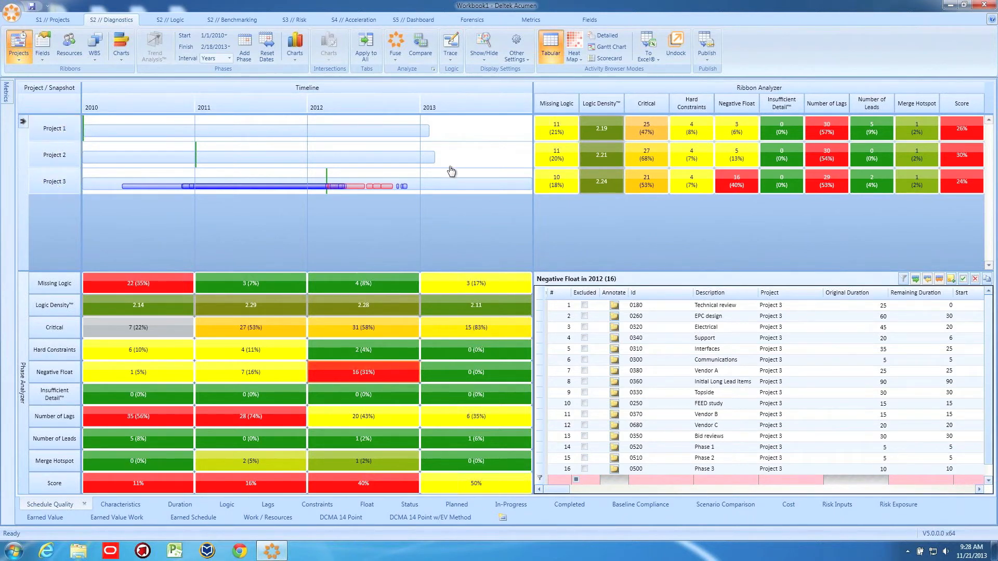
Group the ribbons by the Location field and recalculate the metrics with Fuse
{"action": "mouse_move", "coordinate": [776, 136]}
{"action": "mouse_move", "coordinate": [977, 195]}
{"action": "mouse_move", "coordinate": [976, 131]}
{"action": "mouse_move", "coordinate": [731, 186]}
{"action": "left_click", "coordinate": [45, 54]}
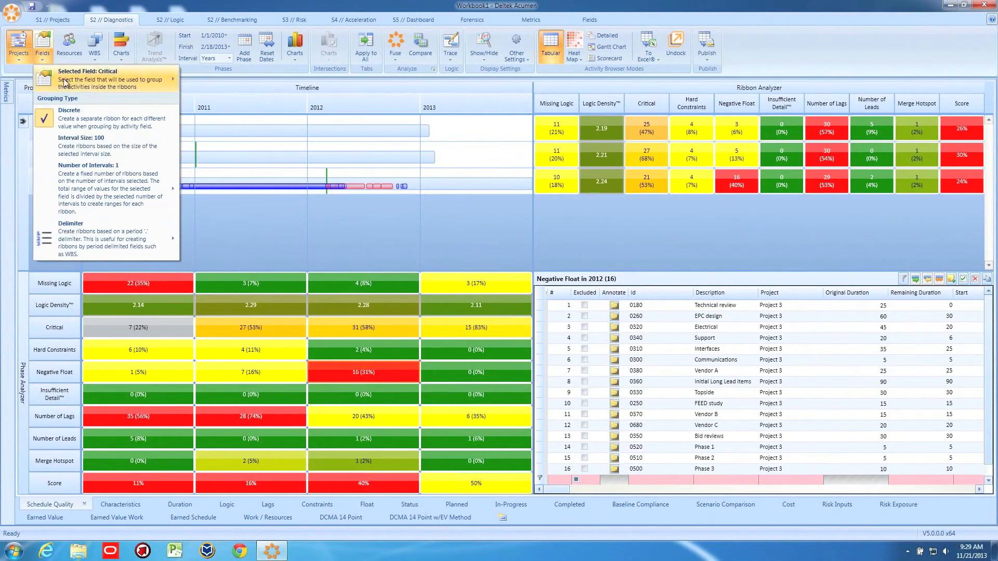
{"action": "mouse_move", "coordinate": [138, 84]}
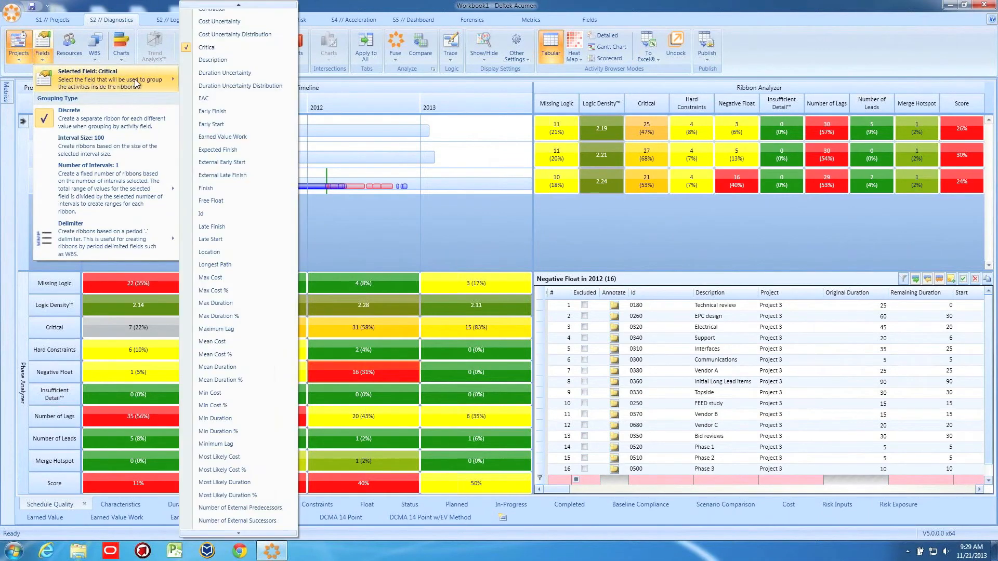
{"action": "left_click", "coordinate": [222, 250]}
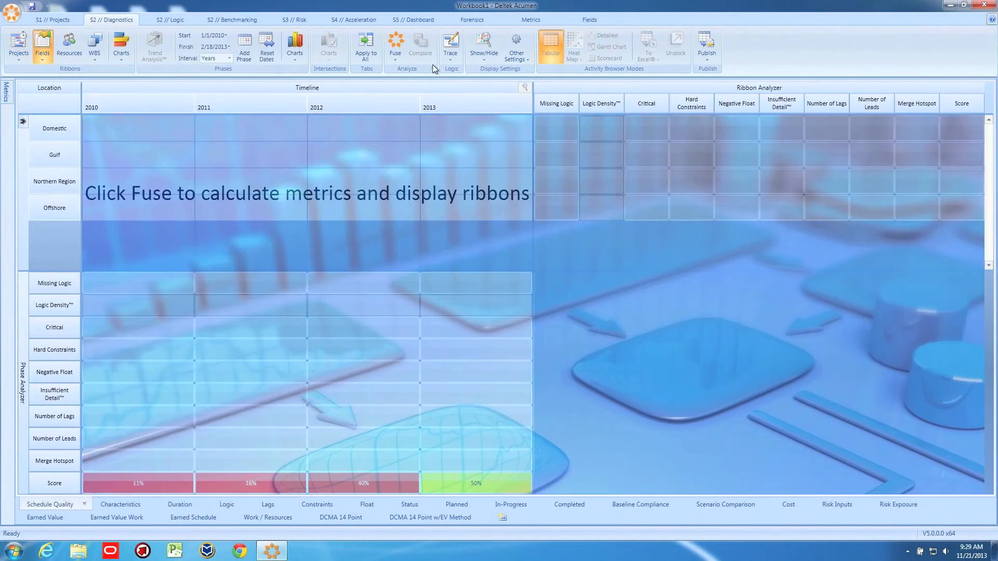
{"action": "left_click", "coordinate": [390, 45]}
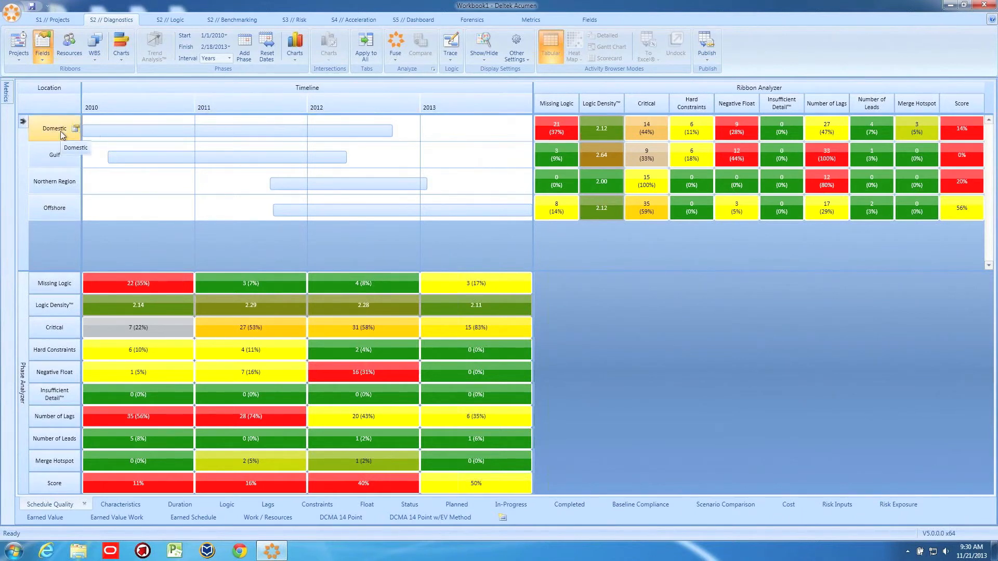
List the Missing Logic activities of the Domestic location and sort them by project
{"action": "left_click", "coordinate": [555, 129]}
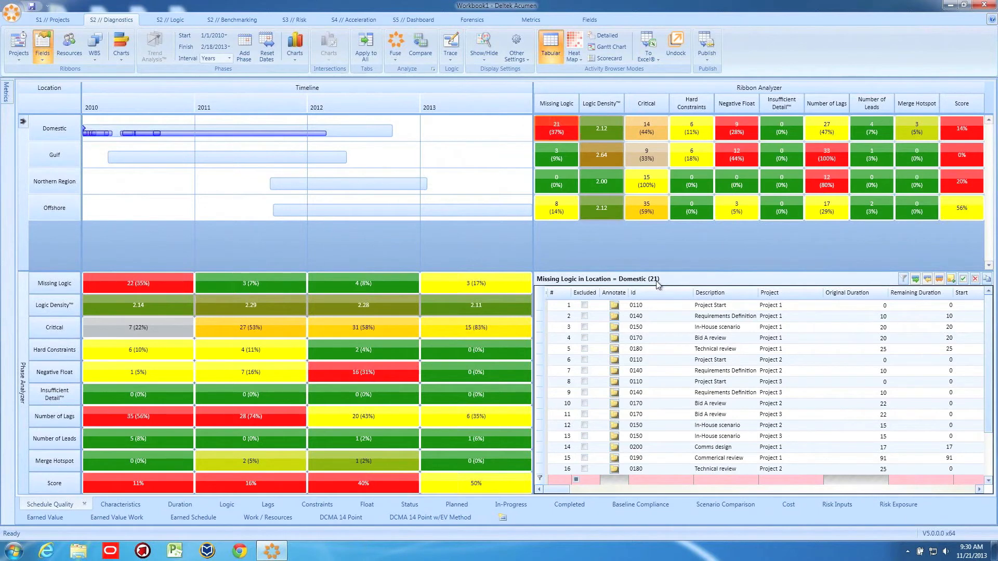
{"action": "left_click", "coordinate": [801, 294]}
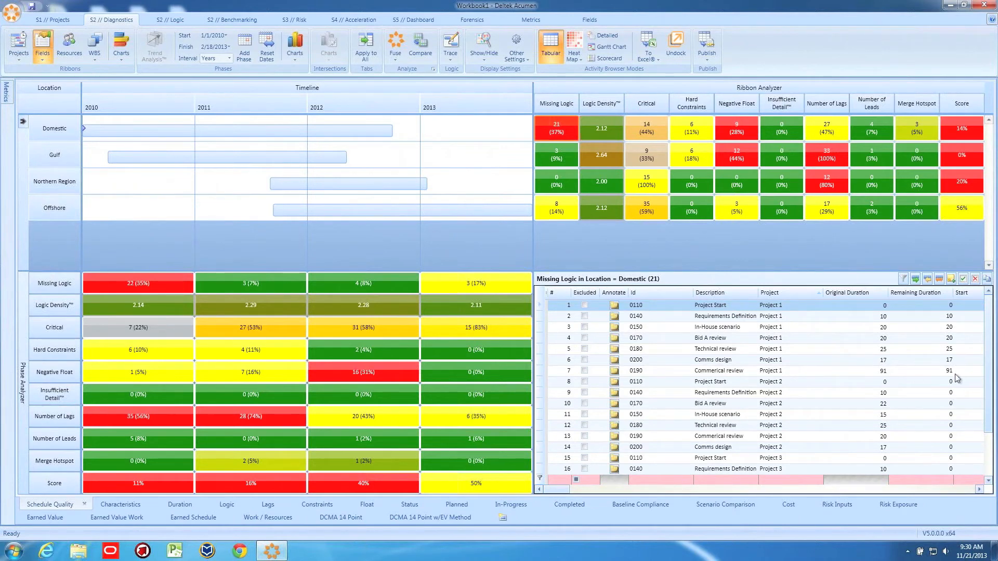
{"action": "left_click_drag", "start_coordinate": [987, 356], "coordinate": [981, 315]}
Compare the locations' Ribbon Analyzer results and drill into the Gulf location so that only its activities are analyzed
{"action": "mouse_move", "coordinate": [579, 133]}
{"action": "mouse_move", "coordinate": [973, 163]}
{"action": "mouse_move", "coordinate": [829, 163]}
{"action": "left_click", "coordinate": [49, 154]}
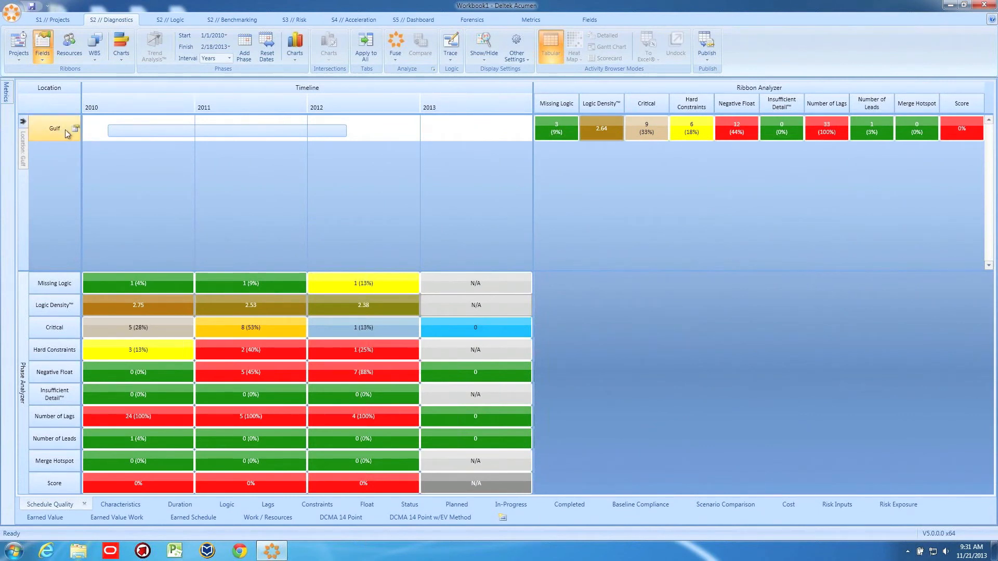
Regroup the Gulf activities by the CAM field and recalculate the metrics with Fuse
{"action": "left_click", "coordinate": [40, 58]}
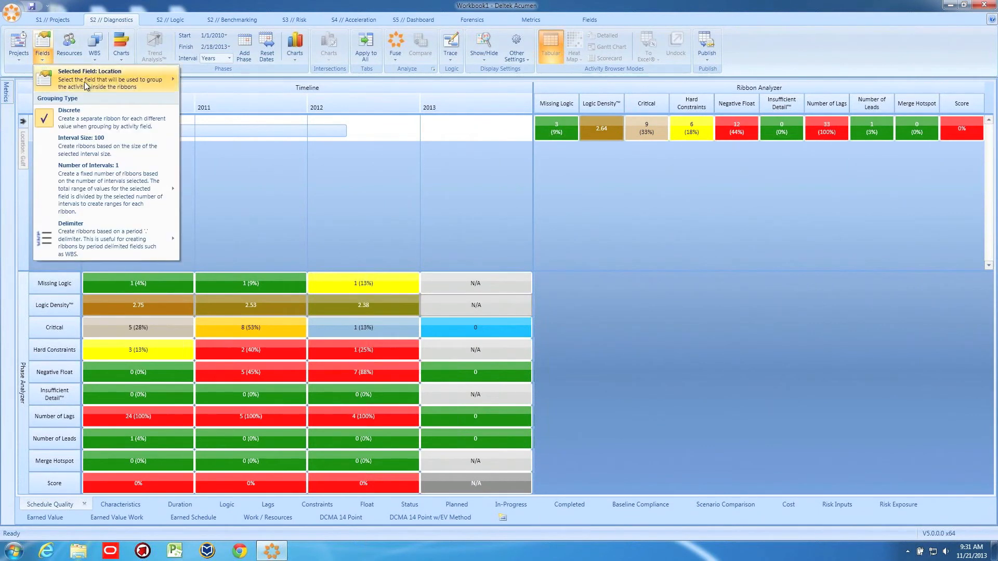
{"action": "mouse_move", "coordinate": [107, 86]}
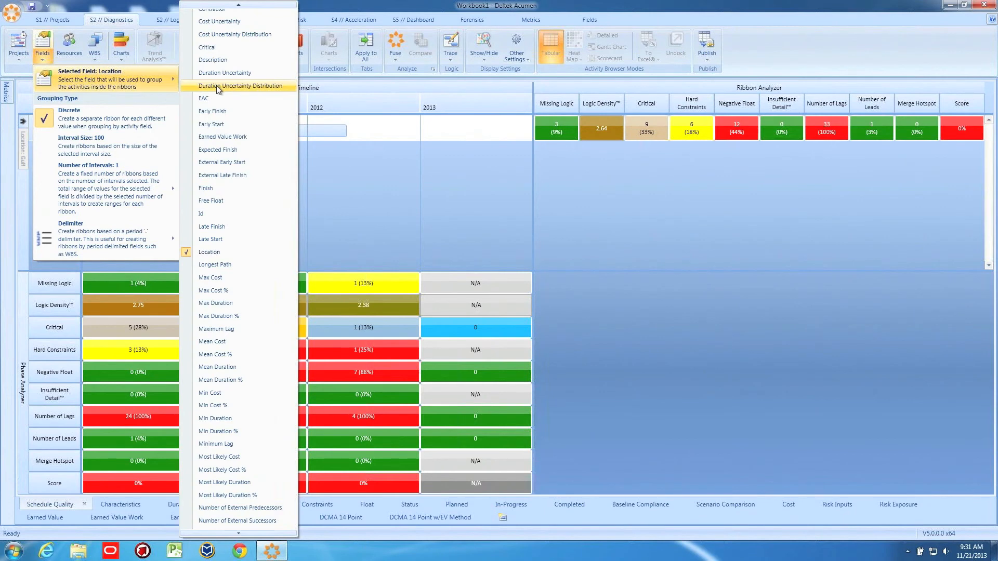
{"action": "scroll", "coordinate": [217, 90], "scroll_direction": "up", "scroll_amount": 2}
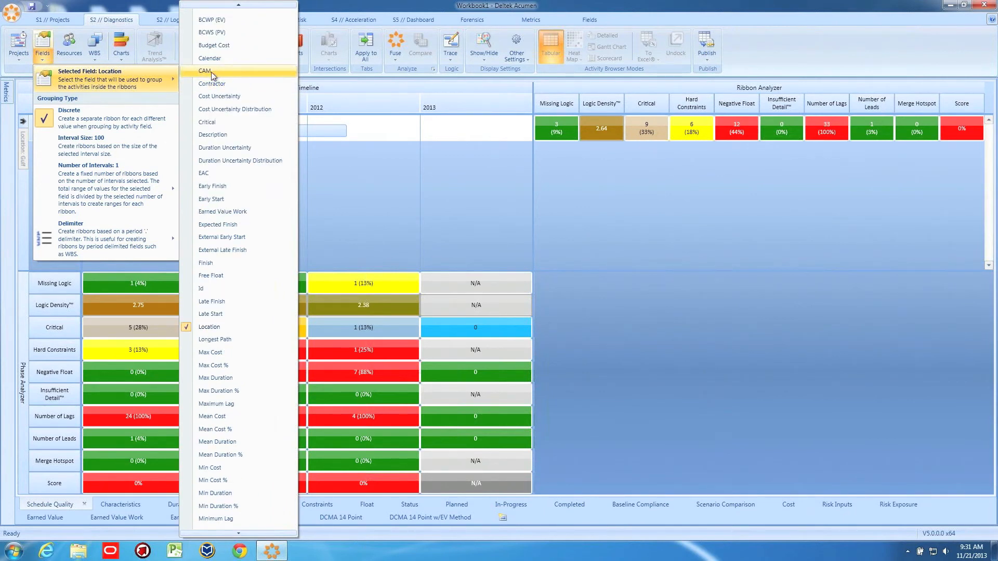
{"action": "left_click", "coordinate": [211, 72]}
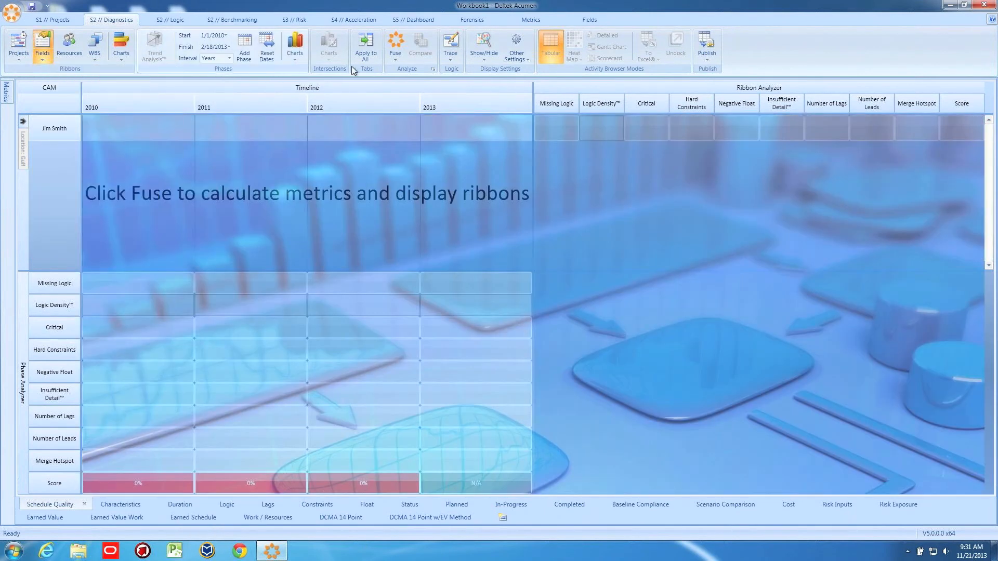
{"action": "left_click", "coordinate": [396, 45]}
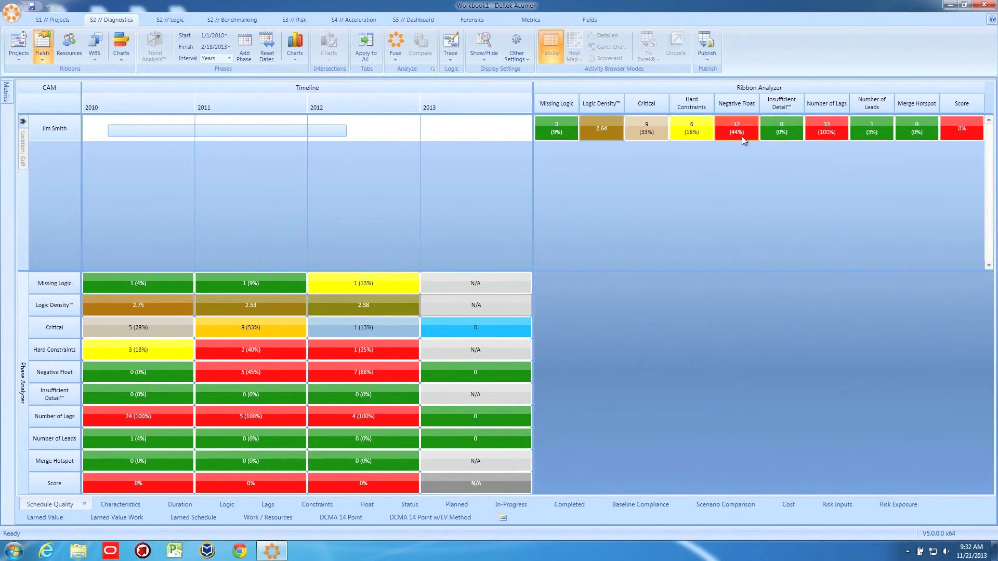
Clear the Gulf location filter, group the ribbons by project again and recalculate the metrics with Fuse
{"action": "mouse_move", "coordinate": [742, 136]}
{"action": "left_click", "coordinate": [23, 125]}
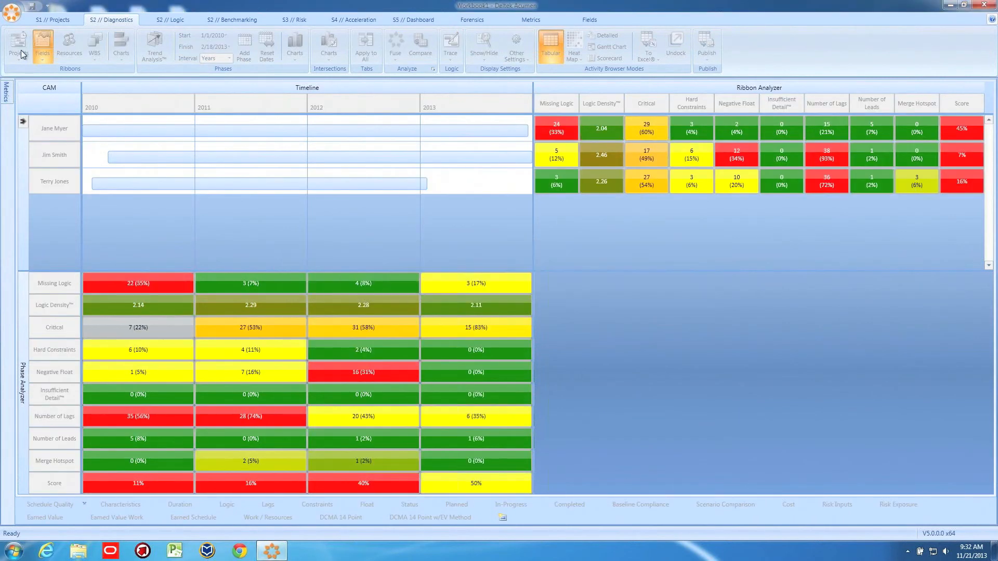
{"action": "left_click", "coordinate": [21, 52]}
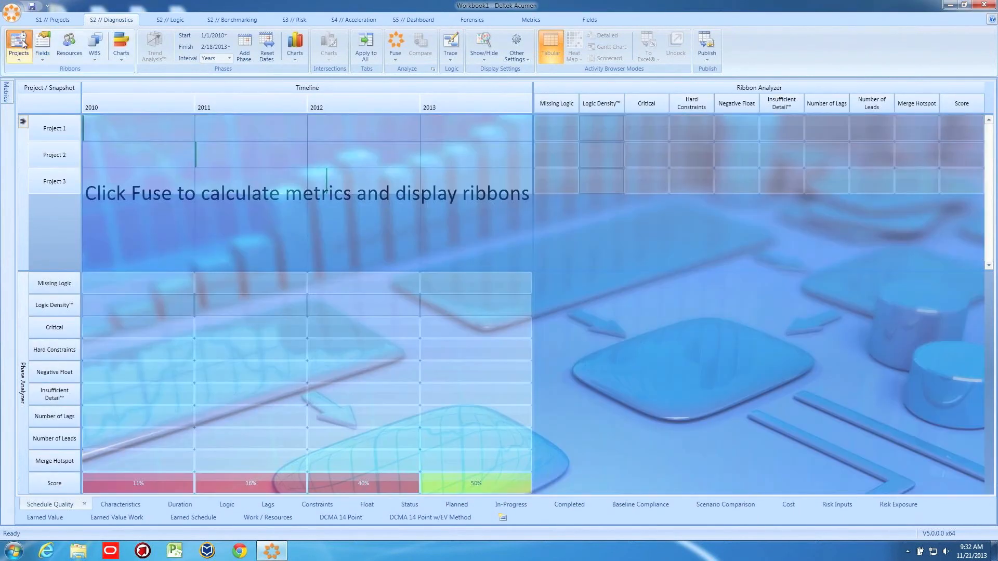
{"action": "left_click", "coordinate": [395, 45]}
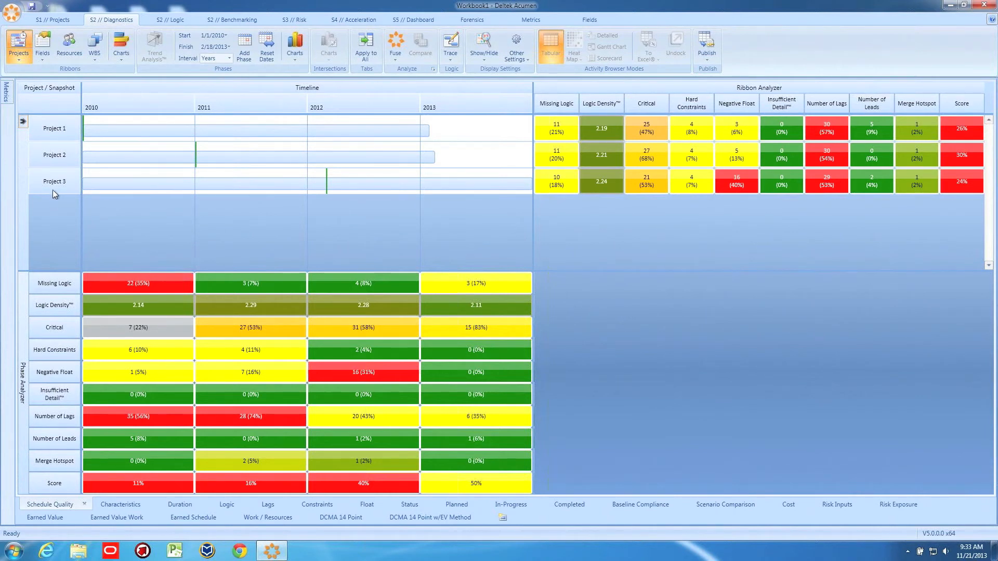
Turn on Single Ribbon Mode for the projects and calculate the metrics for the whole workbook with Fuse
{"action": "left_click", "coordinate": [17, 59]}
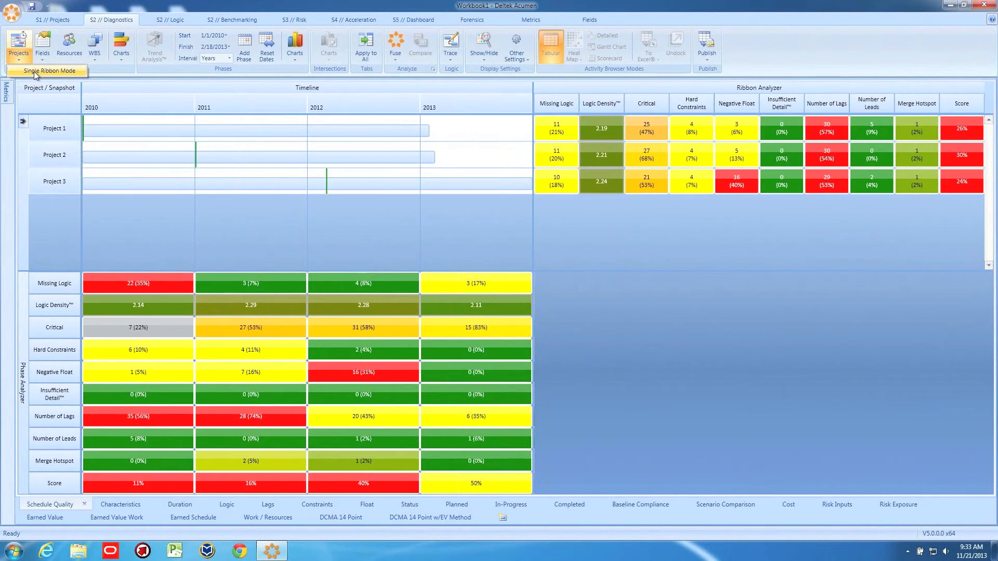
{"action": "left_click", "coordinate": [36, 71]}
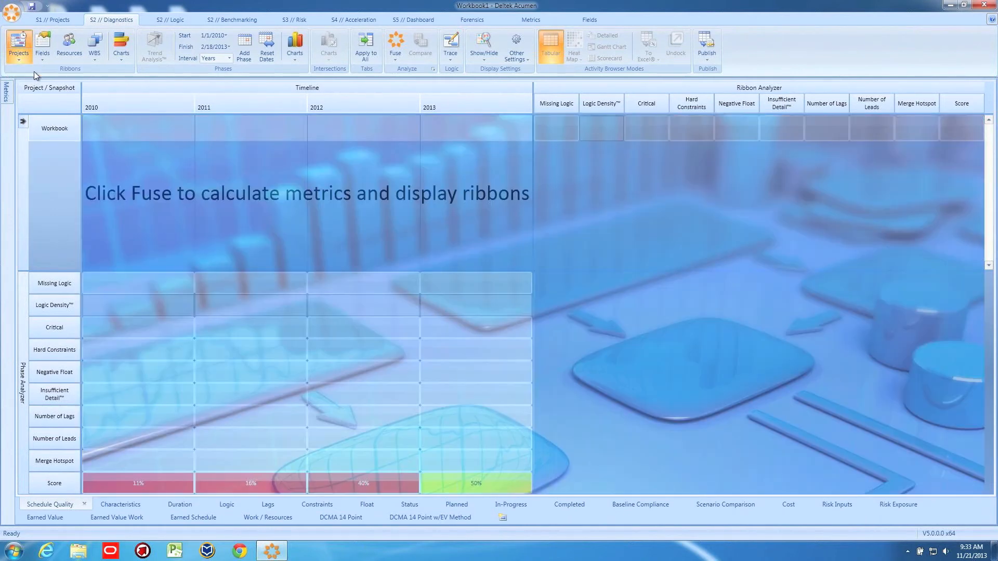
{"action": "left_click", "coordinate": [396, 43]}
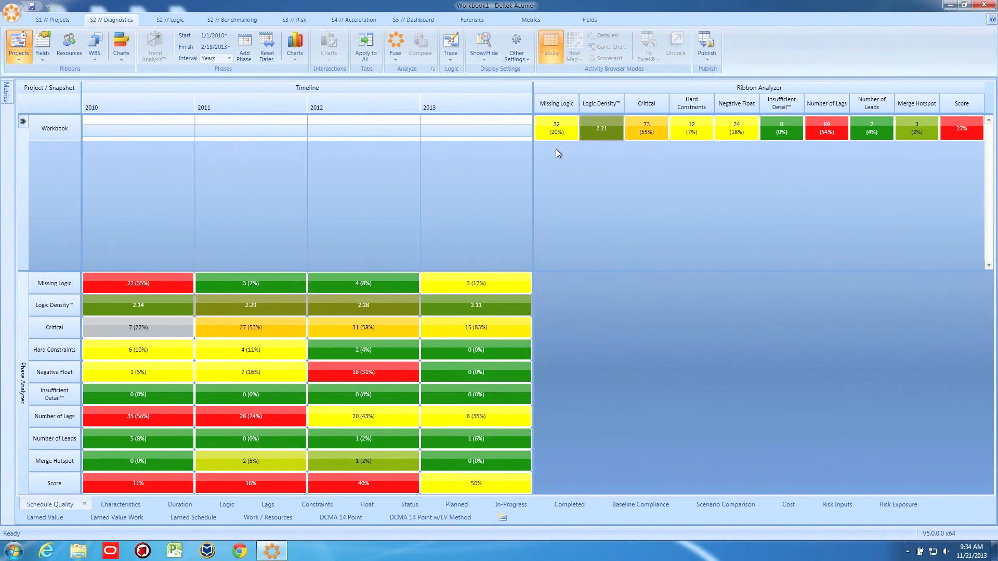
Turn off Single Ribbon Mode and recalculate the metrics for the individual projects with Fuse
{"action": "left_click", "coordinate": [16, 40]}
{"action": "left_click", "coordinate": [18, 58]}
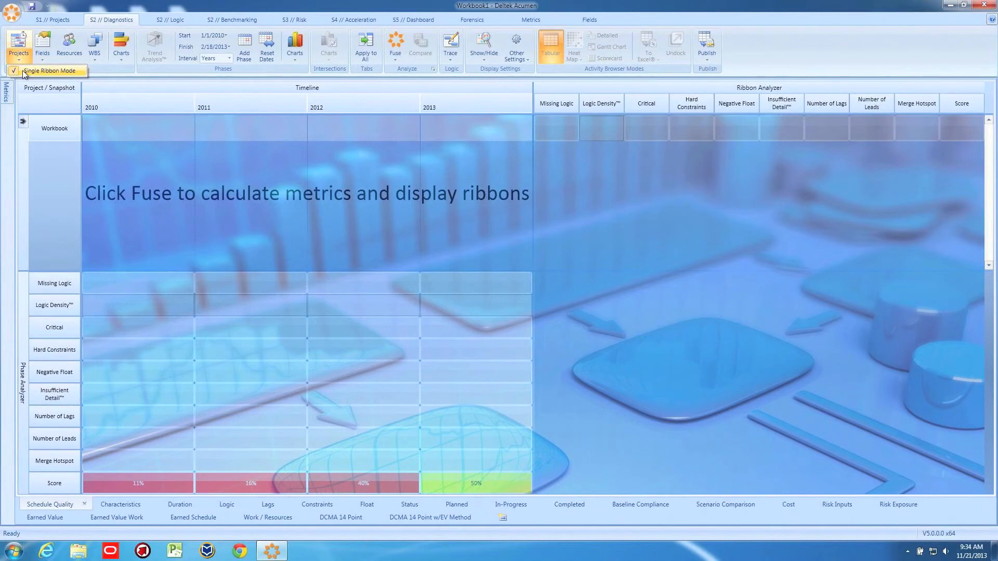
{"action": "left_click", "coordinate": [24, 71]}
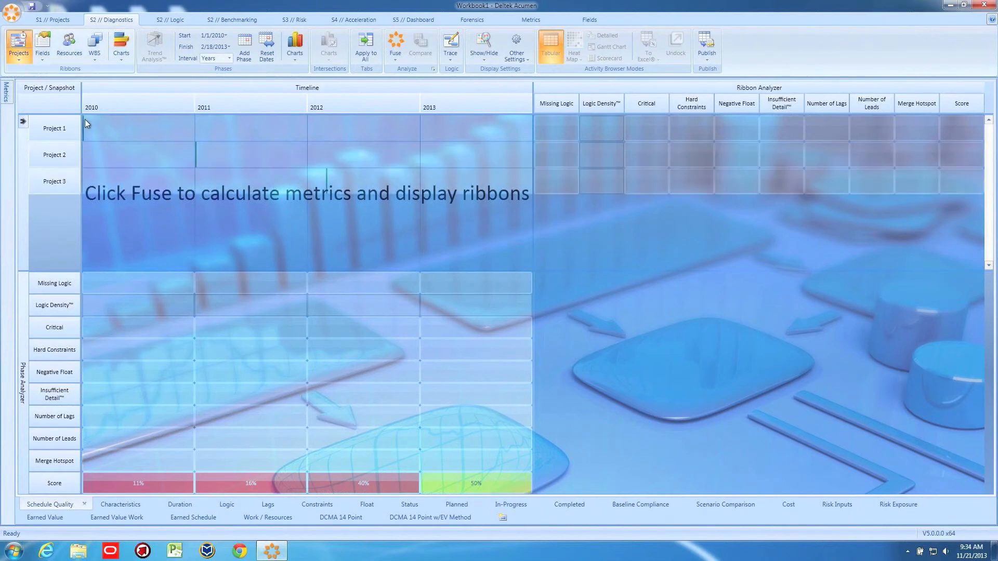
{"action": "left_click", "coordinate": [400, 41]}
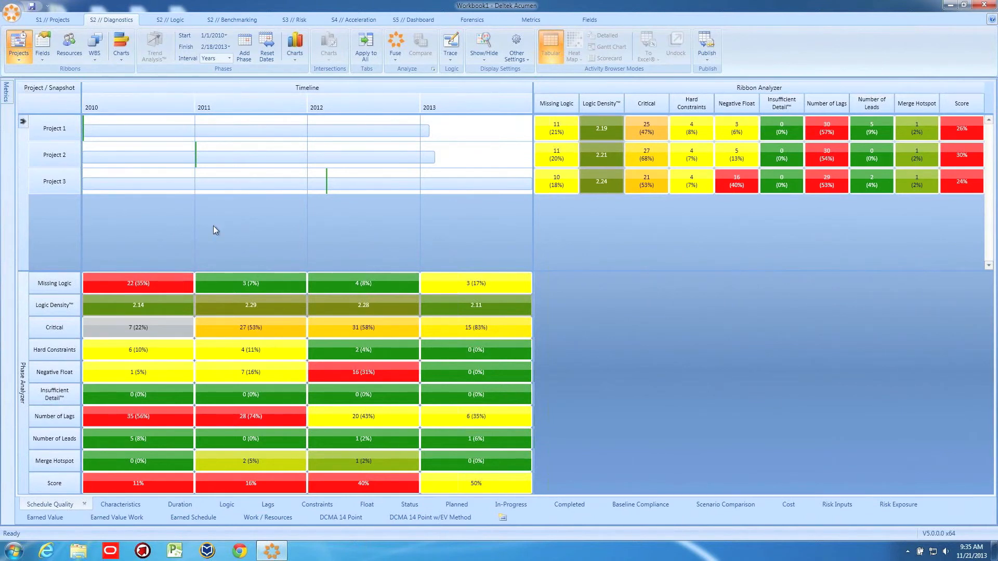
Leave the full-screen virtual machine, switch to the PowerPoint presentation and display slide 15, S2//Diagnostics
{"action": "key", "text": "ctrl+super+f"}
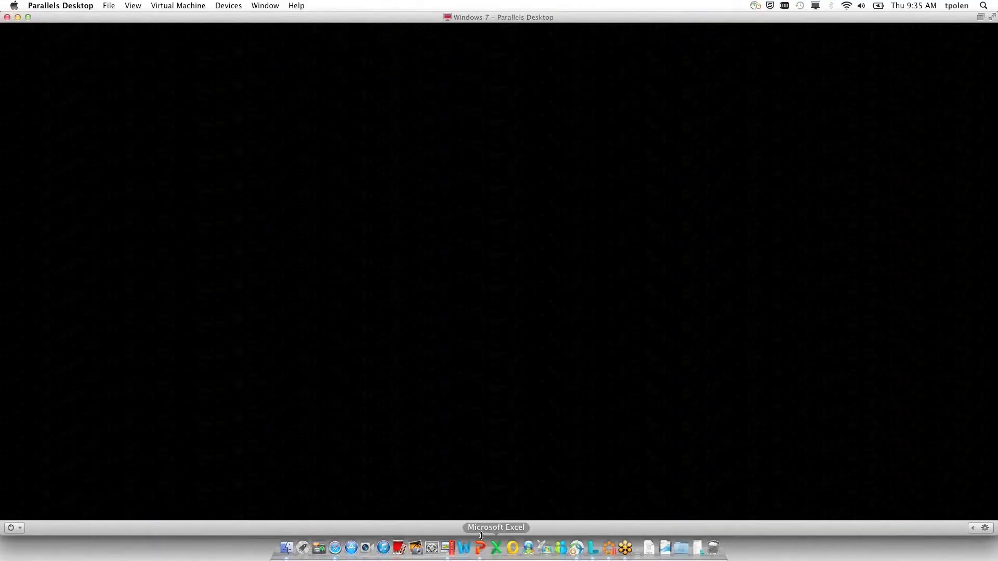
{"action": "left_click", "coordinate": [481, 548]}
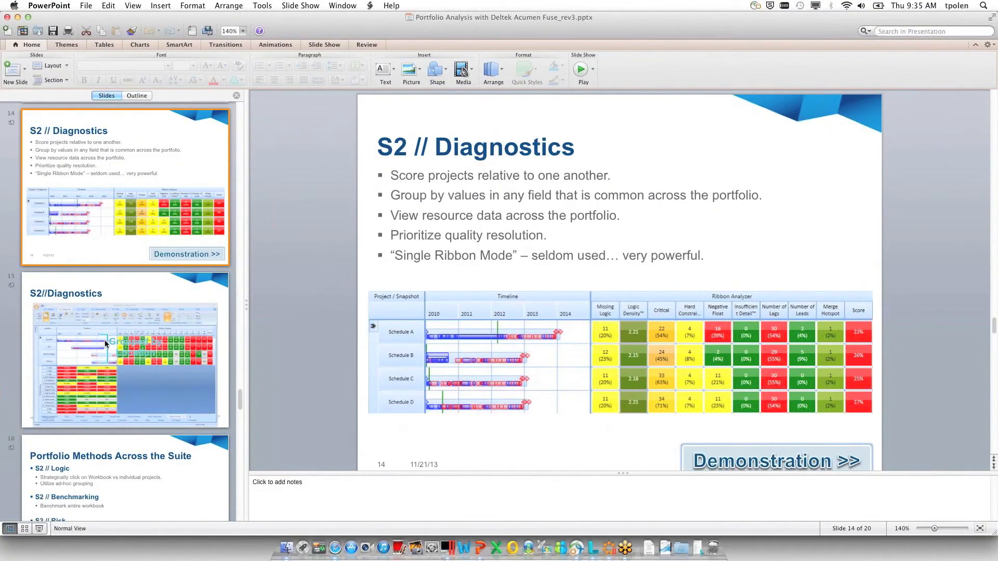
{"action": "left_click", "coordinate": [106, 344]}
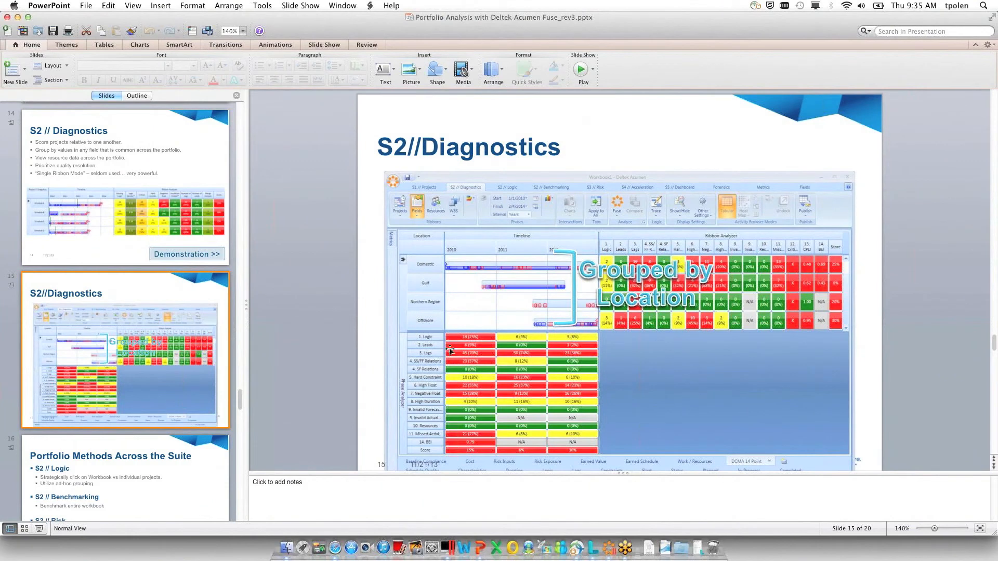
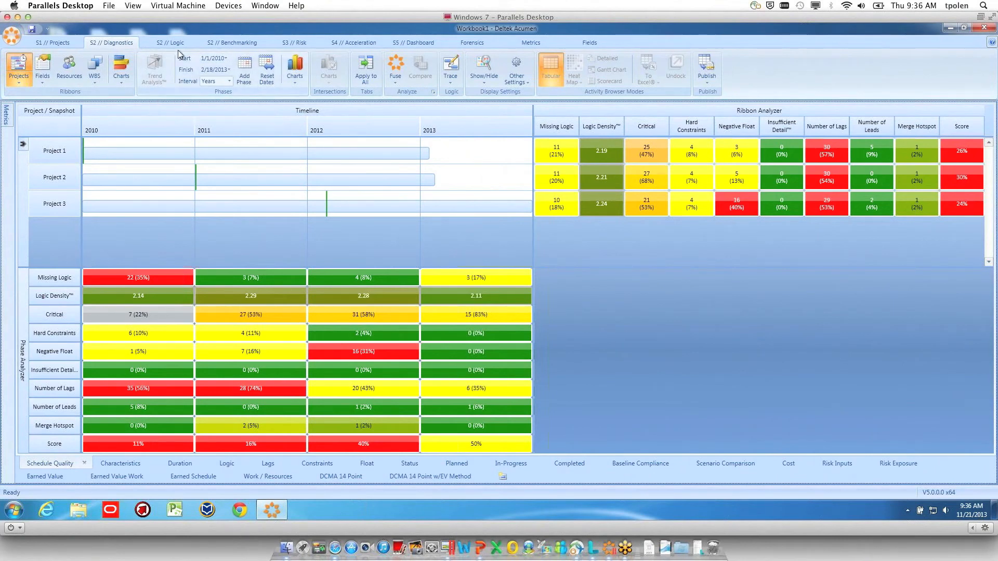
Examine Project 1's open ends and finish-to-finish relationships in the logic checks
{"action": "left_click", "coordinate": [179, 44]}
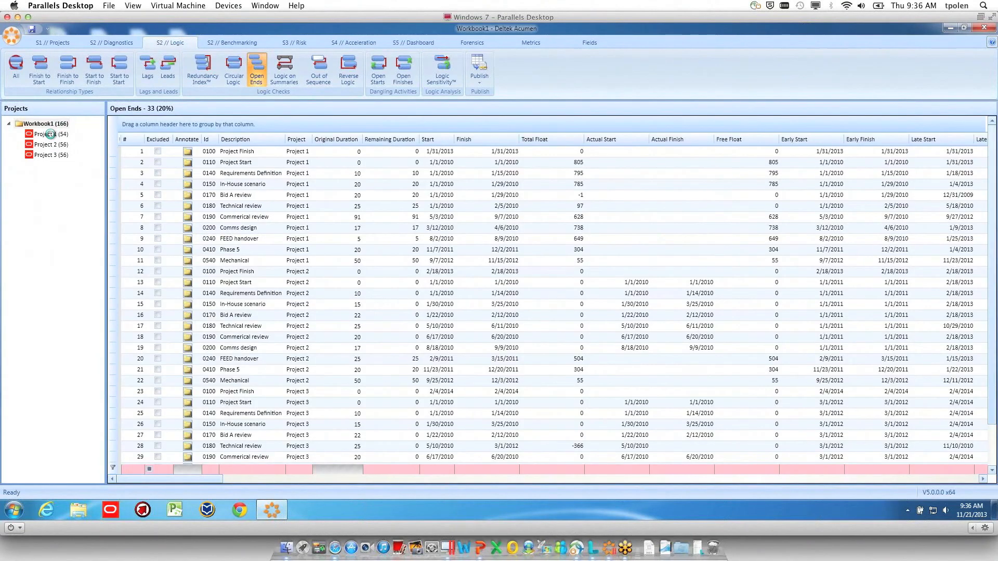
{"action": "left_click", "coordinate": [51, 134]}
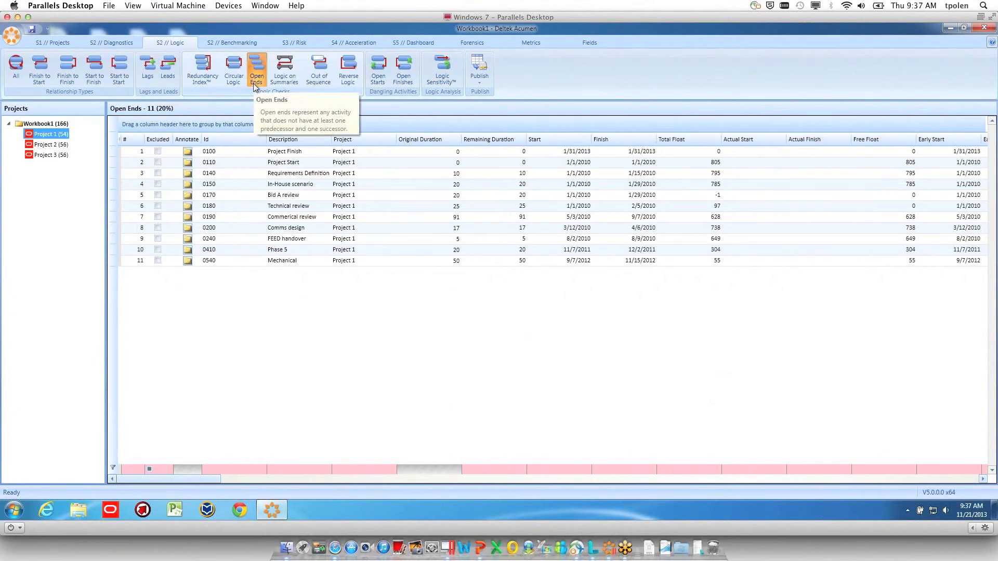
{"action": "mouse_move", "coordinate": [55, 138]}
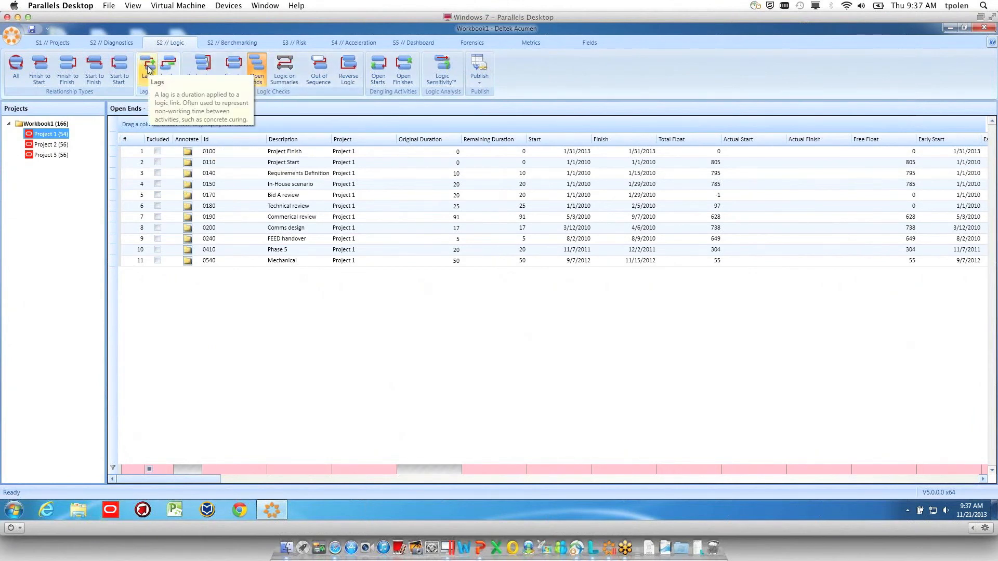
{"action": "left_click", "coordinate": [71, 69]}
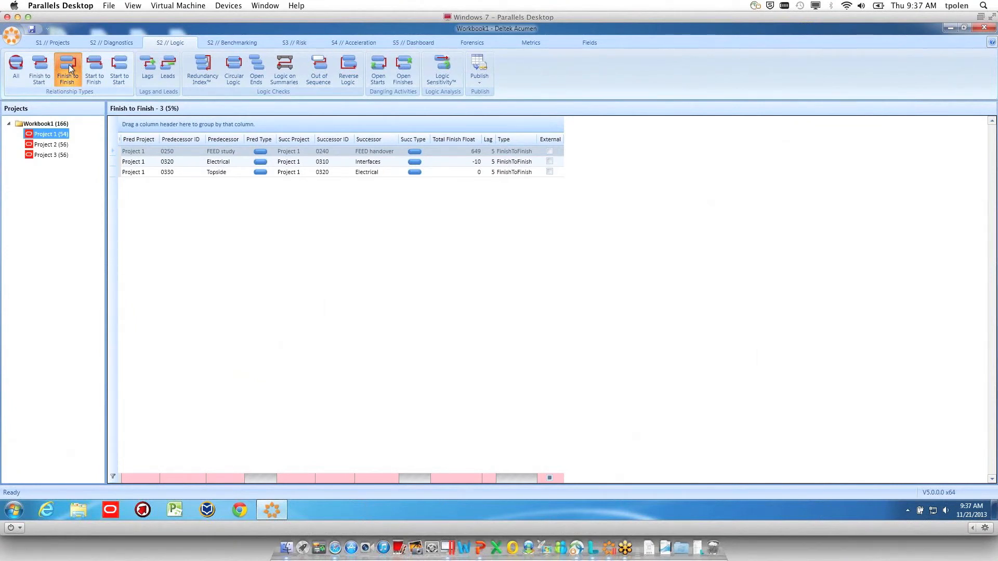
Group the whole workbook's finish-to-finish relationships by Succ Project, collapse all the groups and expand only Project 3
{"action": "left_click", "coordinate": [43, 123]}
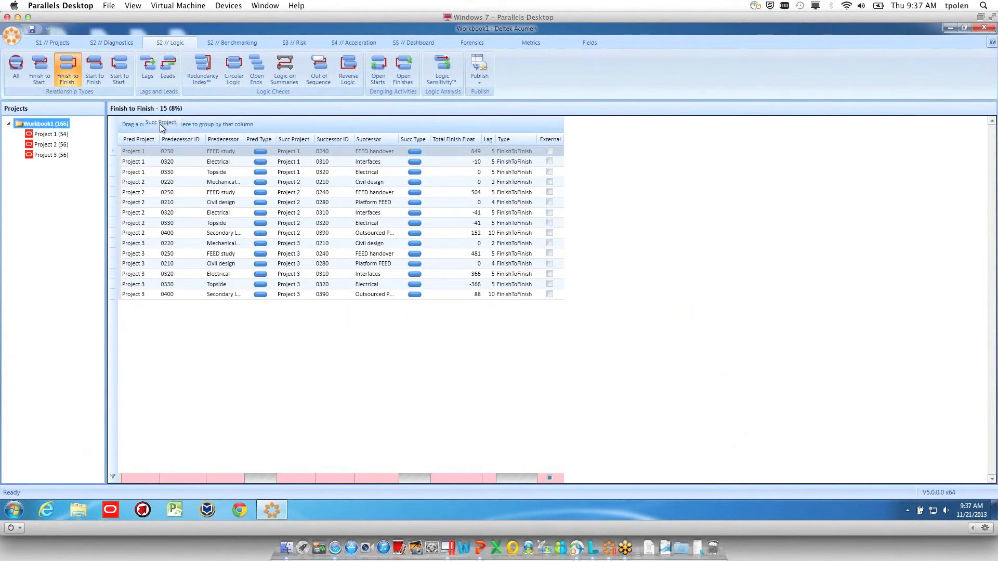
{"action": "left_click_drag", "start_coordinate": [158, 128], "coordinate": [156, 128]}
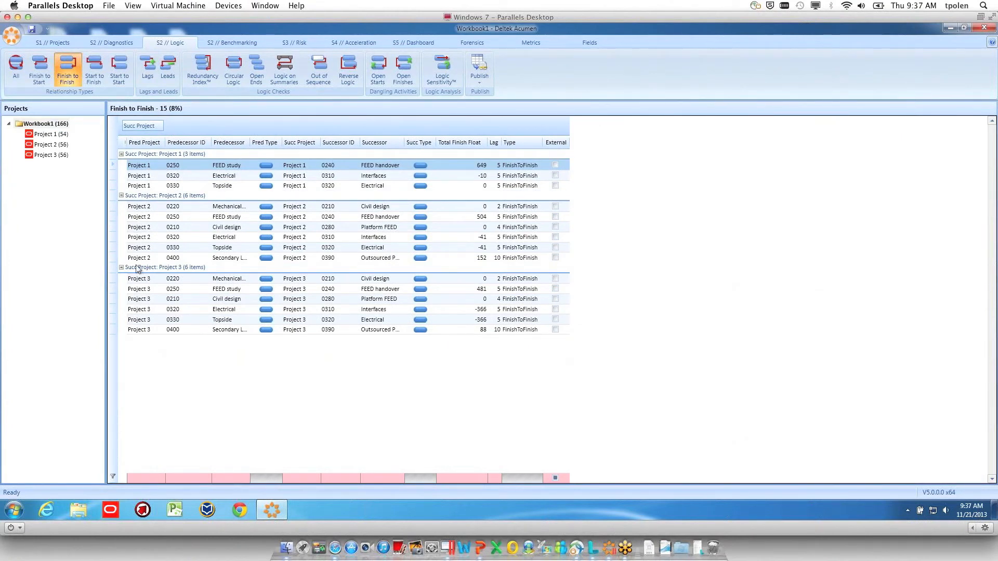
{"action": "left_click", "coordinate": [121, 268]}
{"action": "left_click", "coordinate": [121, 196]}
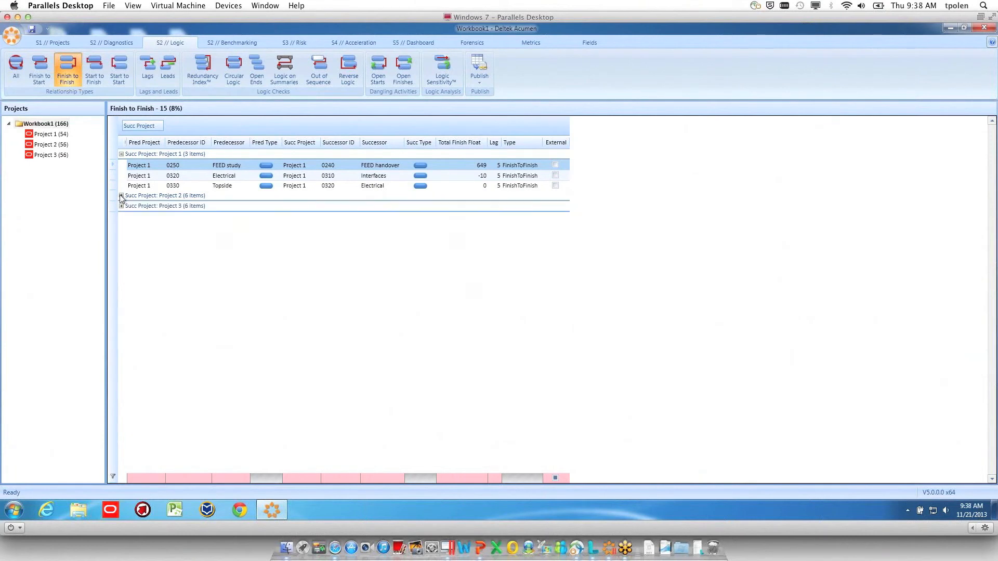
{"action": "left_click", "coordinate": [122, 154]}
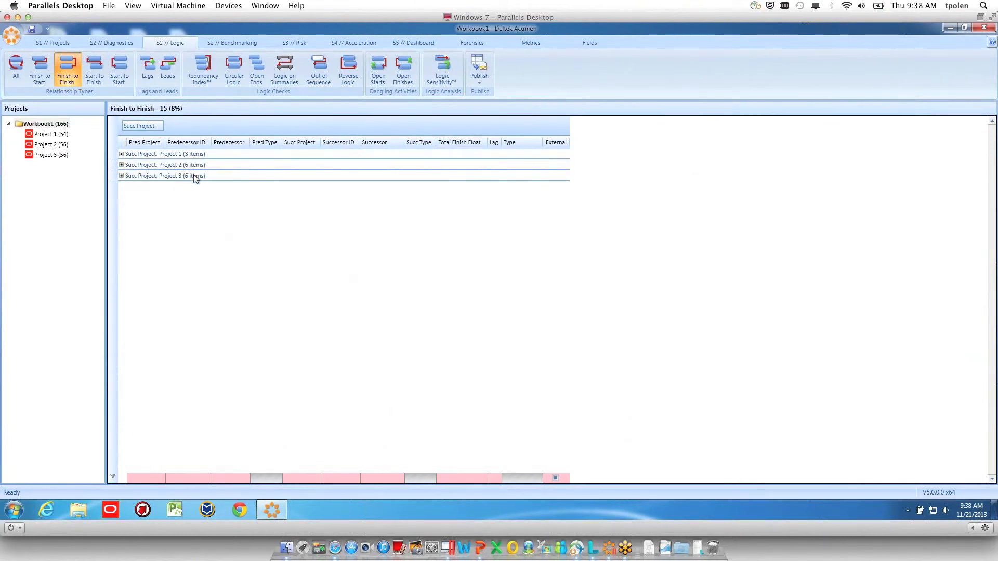
{"action": "left_click", "coordinate": [121, 176]}
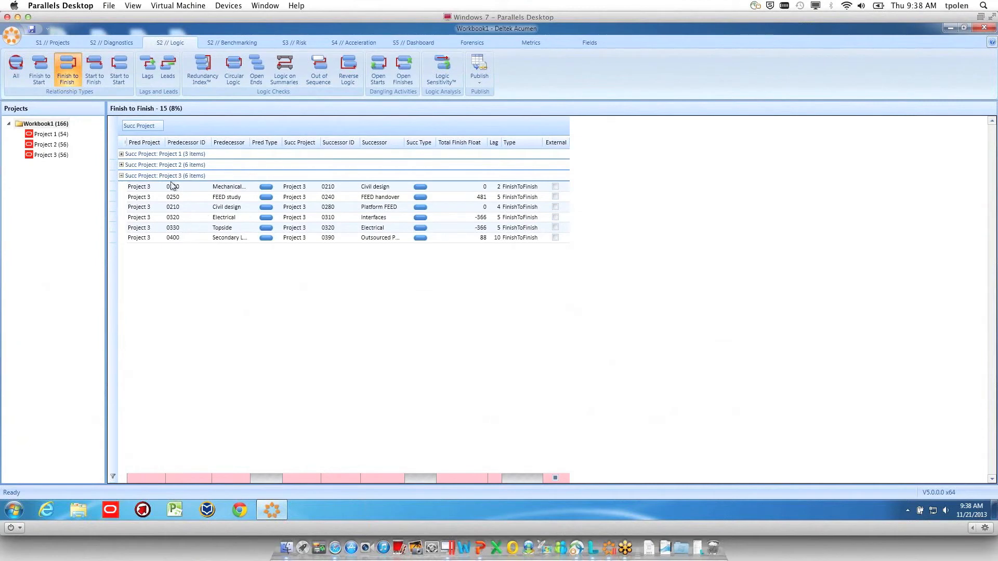
Revisit the diagnostics, and group the workbook's finish-to-finish relationships by Successor with the first four groups collapsed
{"action": "left_click", "coordinate": [111, 42]}
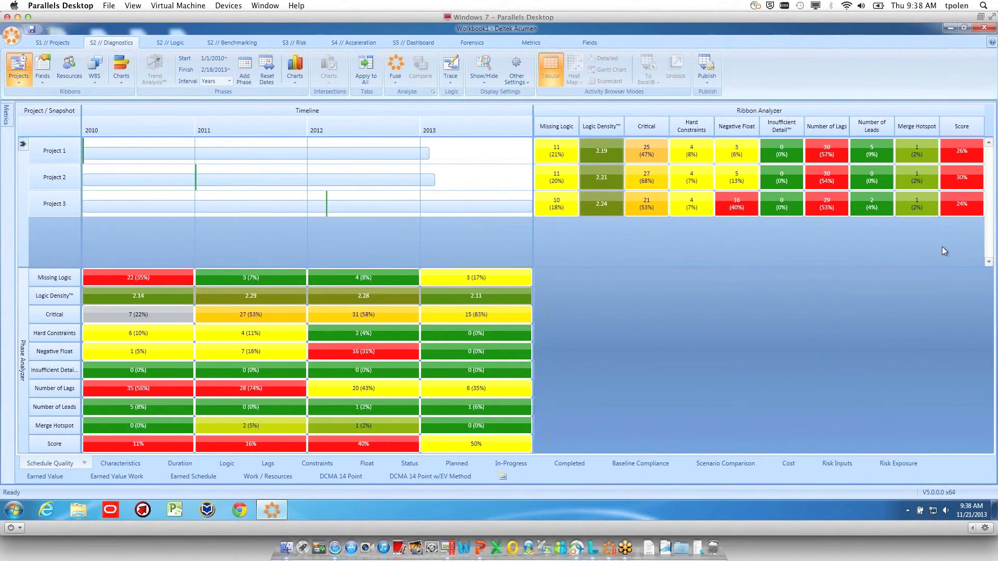
{"action": "left_click", "coordinate": [171, 43]}
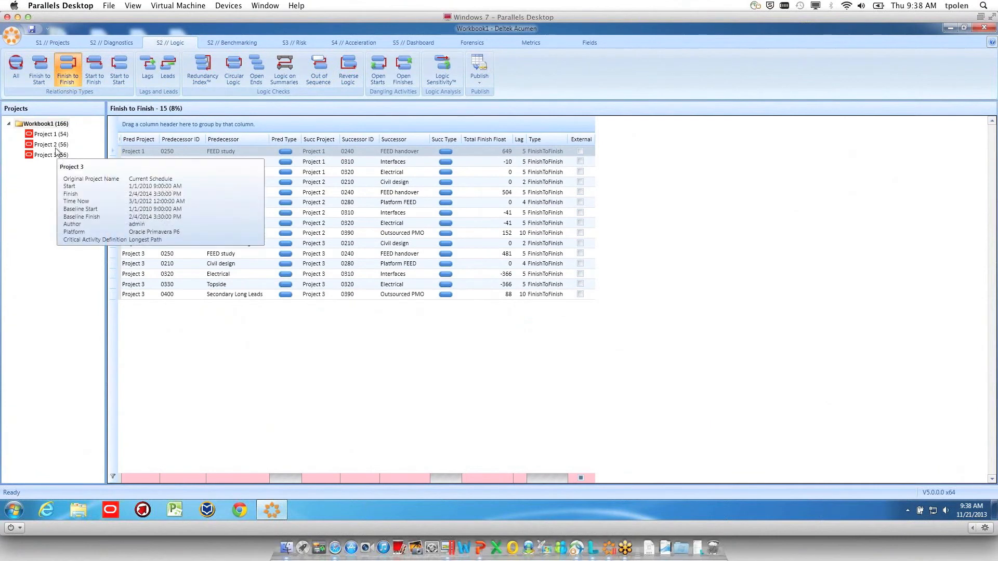
{"action": "left_click", "coordinate": [45, 123]}
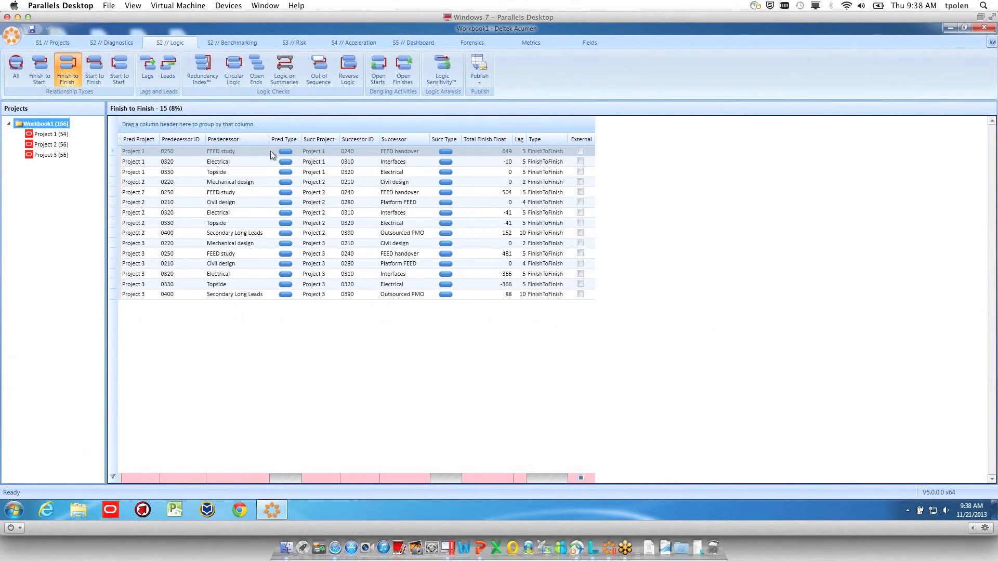
{"action": "left_click_drag", "start_coordinate": [392, 144], "coordinate": [157, 129]}
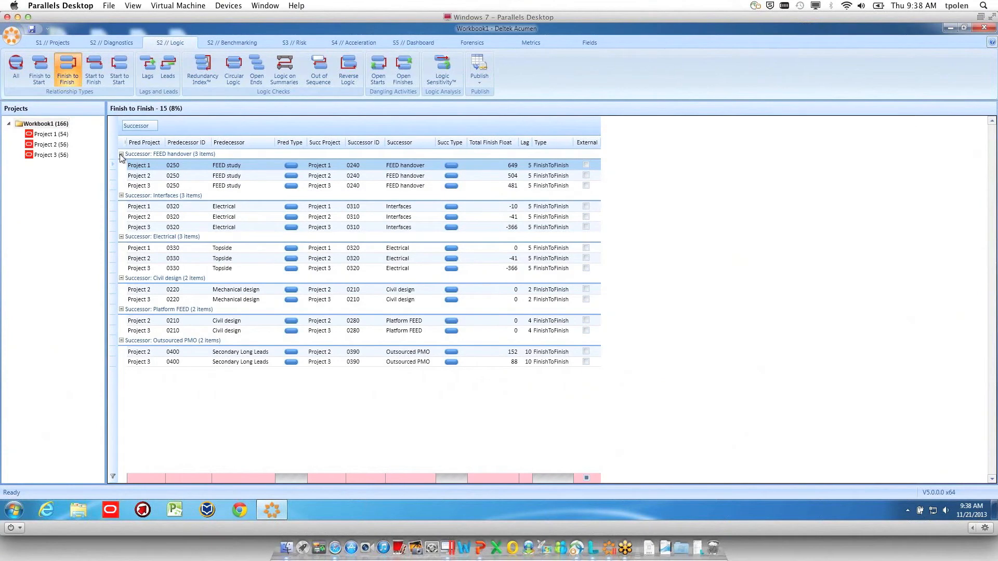
{"action": "left_click", "coordinate": [121, 154]}
{"action": "left_click", "coordinate": [121, 165]}
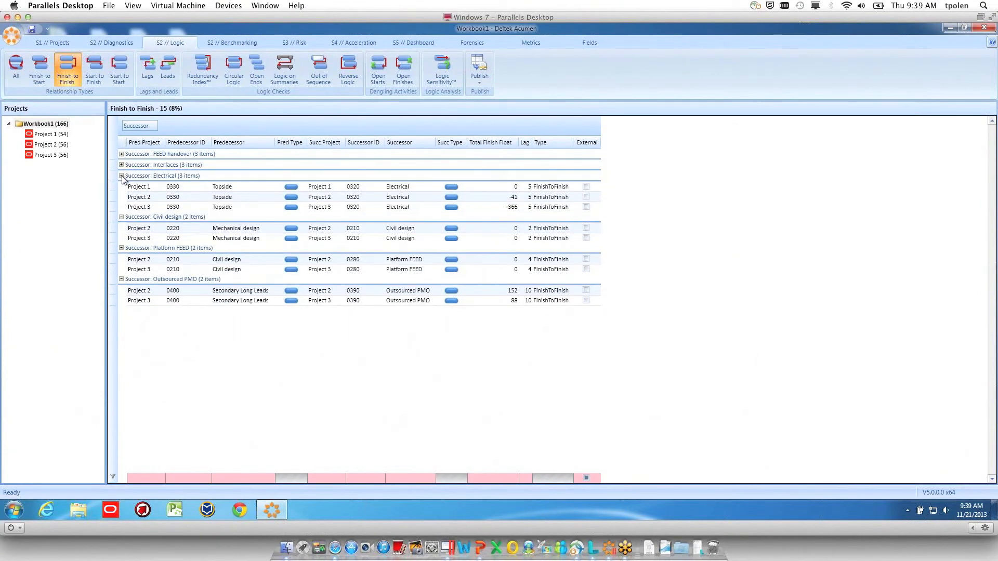
{"action": "left_click", "coordinate": [121, 175]}
{"action": "left_click", "coordinate": [121, 186]}
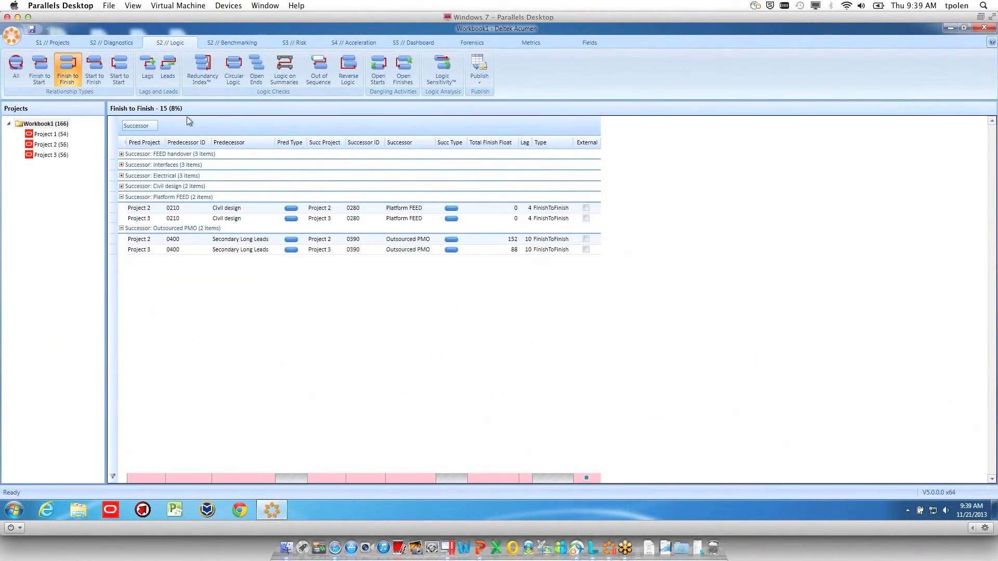
Benchmark Project 1 and Project 2 with the Fuse Schedule Index and look through the available characteristics categories
{"action": "left_click", "coordinate": [231, 42]}
{"action": "left_click", "coordinate": [42, 133]}
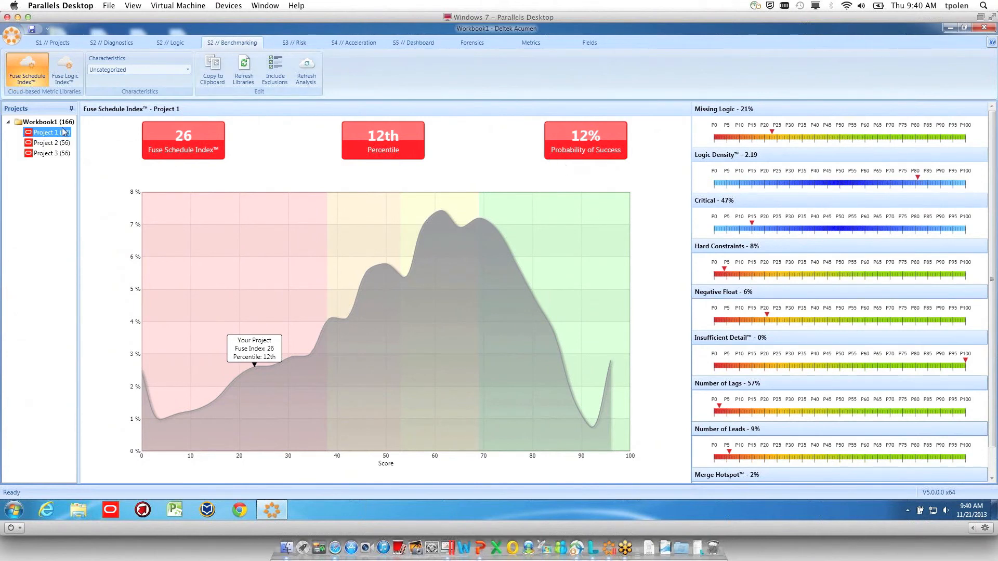
{"action": "left_click", "coordinate": [40, 143]}
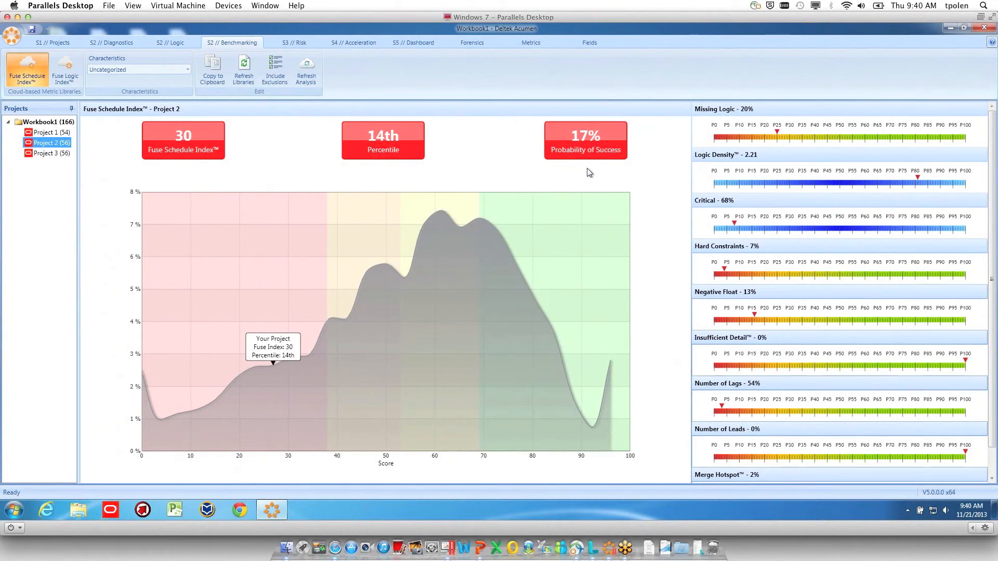
{"action": "left_click", "coordinate": [186, 70]}
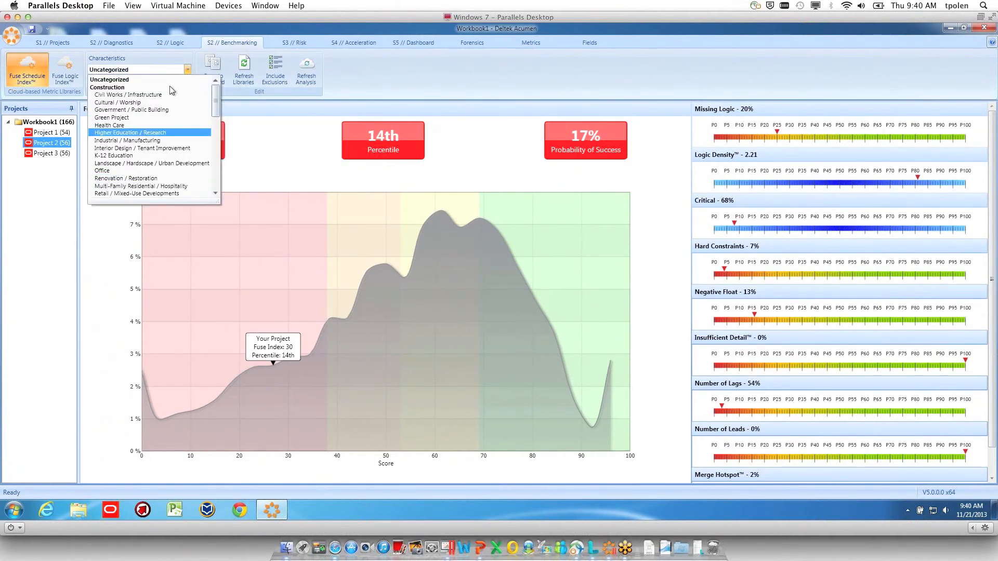
{"action": "left_click", "coordinate": [168, 85]}
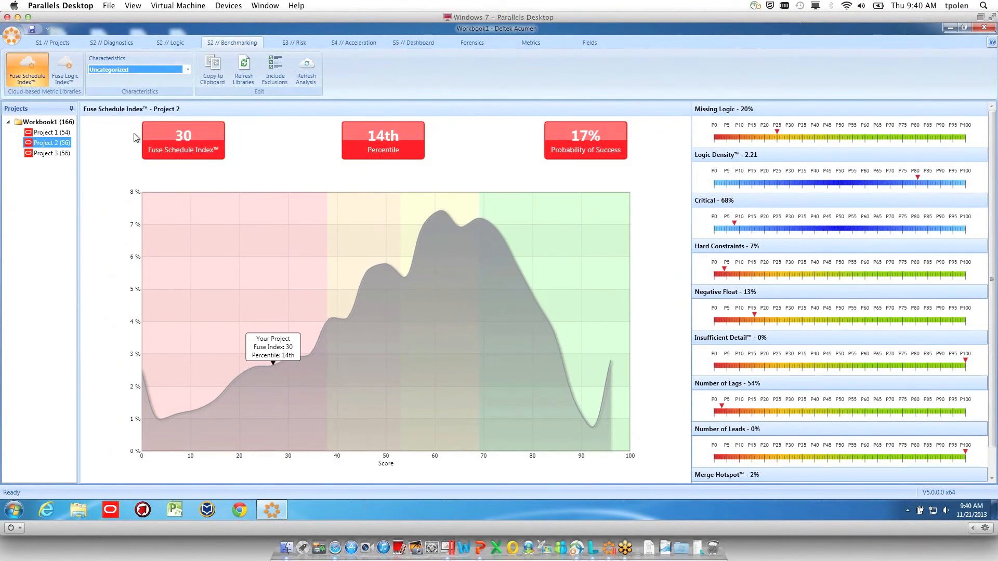
Display the Fuse Schedule Index benchmark for the whole workbook
{"action": "mouse_move", "coordinate": [46, 121]}
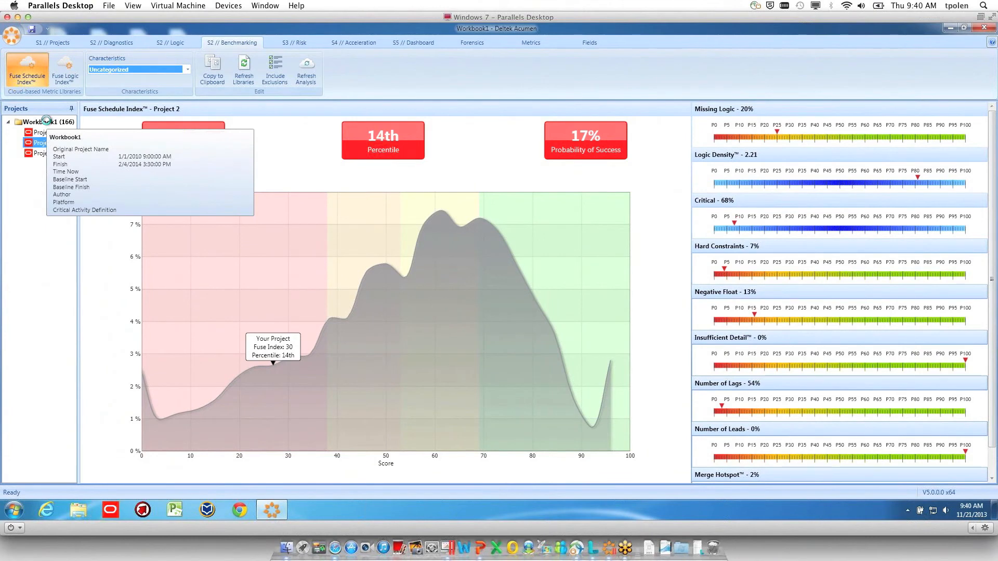
{"action": "left_click", "coordinate": [46, 121]}
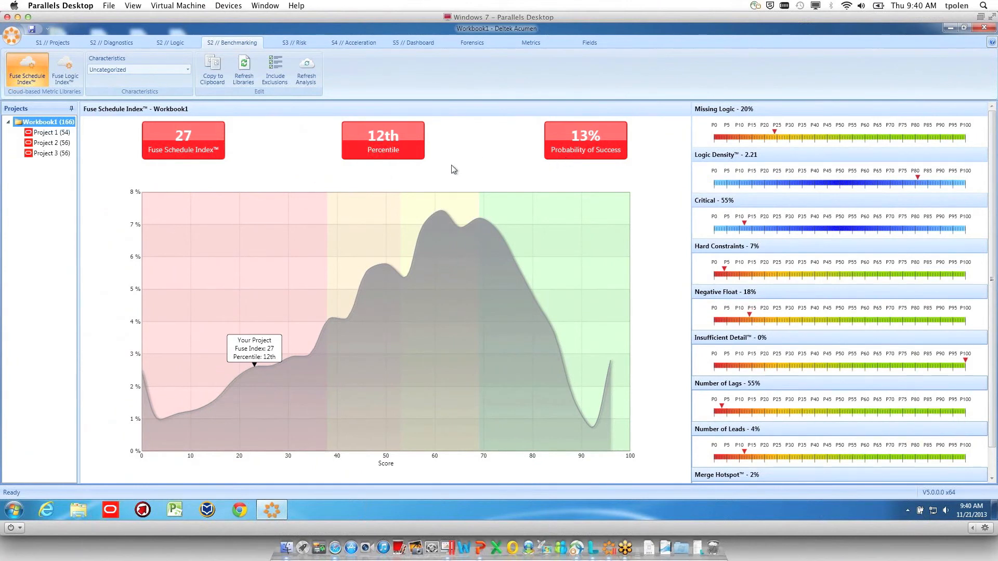
{"action": "mouse_move", "coordinate": [185, 160]}
Return to the project activities and close the current workbook to start from an empty one
{"action": "left_click", "coordinate": [54, 43]}
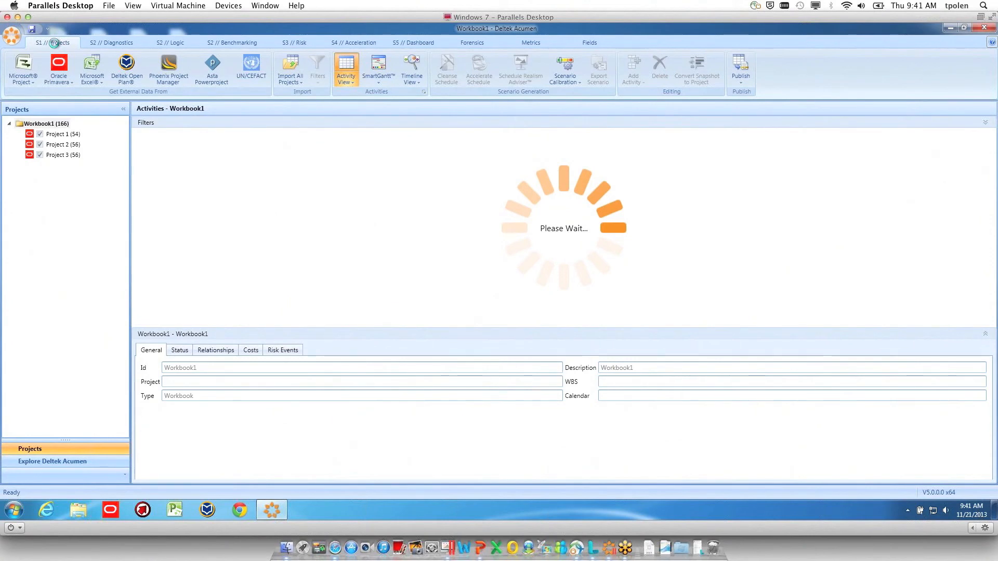
{"action": "left_click", "coordinate": [52, 82]}
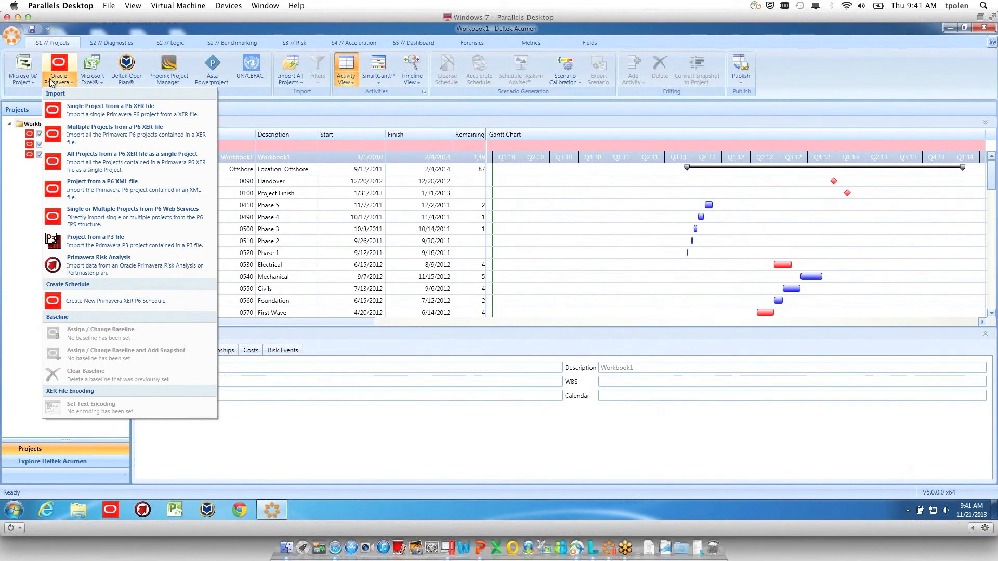
{"action": "left_click", "coordinate": [11, 35]}
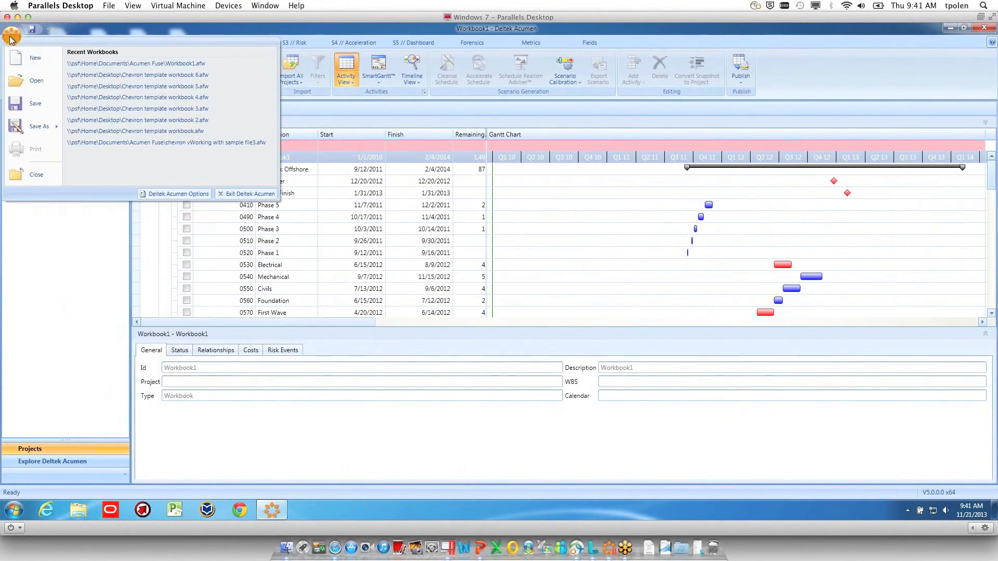
{"action": "left_click", "coordinate": [34, 176]}
{"action": "left_click", "coordinate": [515, 302]}
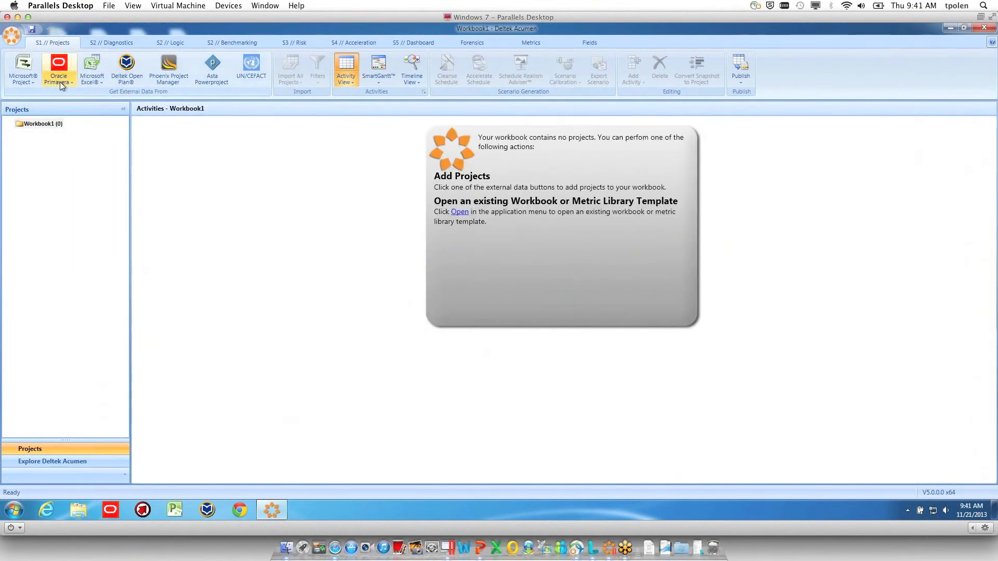
Add all projects from the snapshots P6 XER file as a single project with the latest data date, and import its data
{"action": "left_click", "coordinate": [60, 80]}
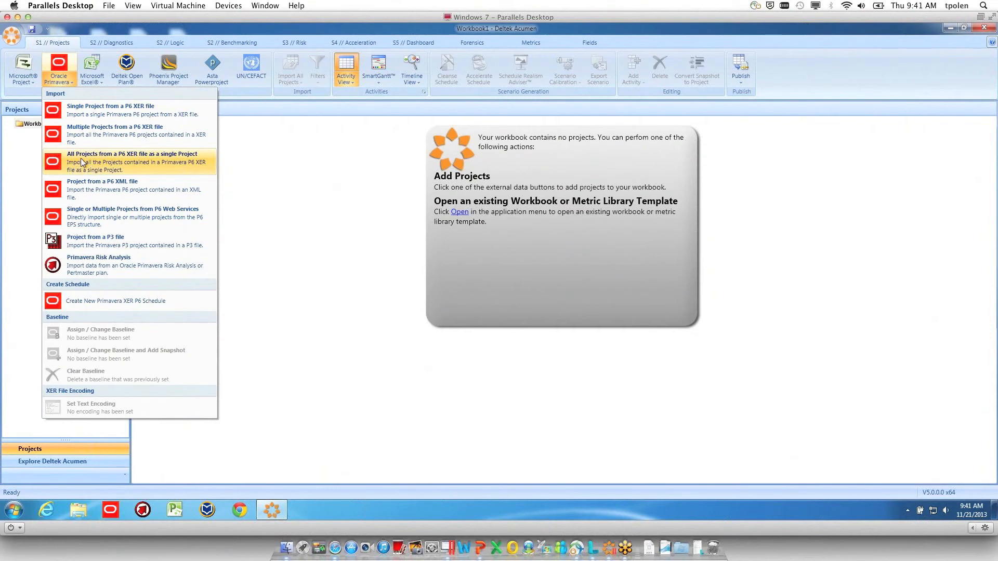
{"action": "left_click", "coordinate": [144, 160]}
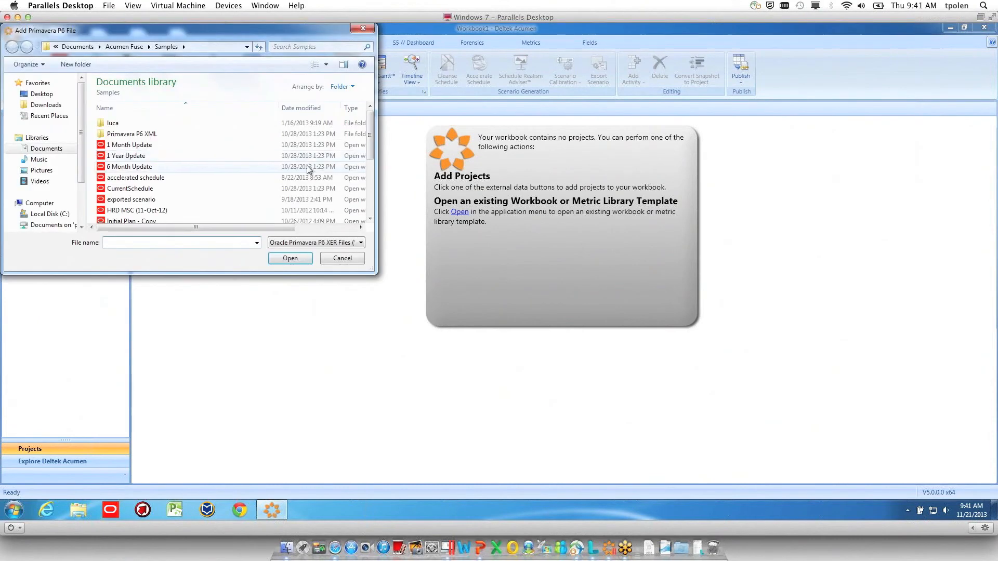
{"action": "scroll", "coordinate": [312, 166], "scroll_direction": "down", "scroll_amount": 4}
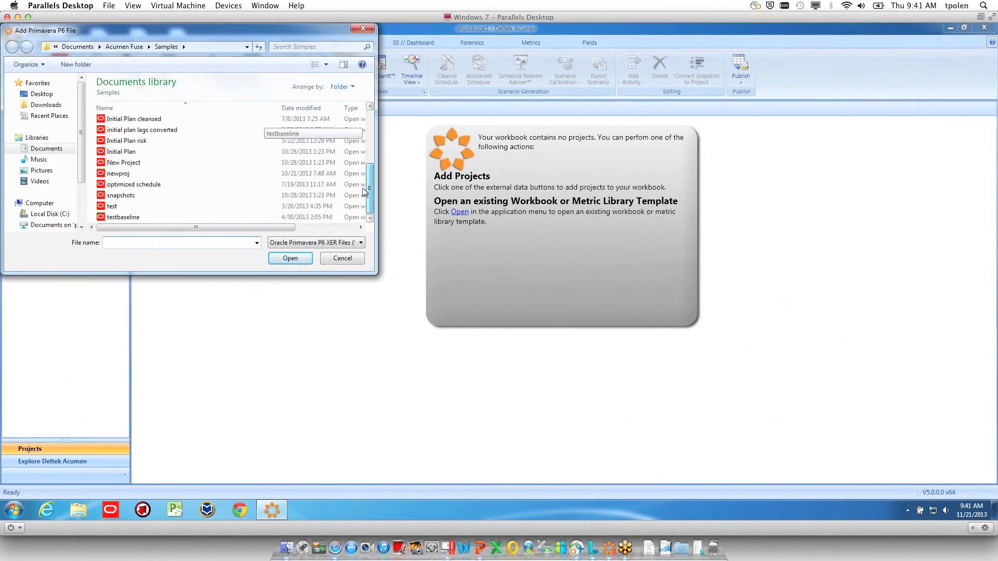
{"action": "left_click", "coordinate": [119, 198]}
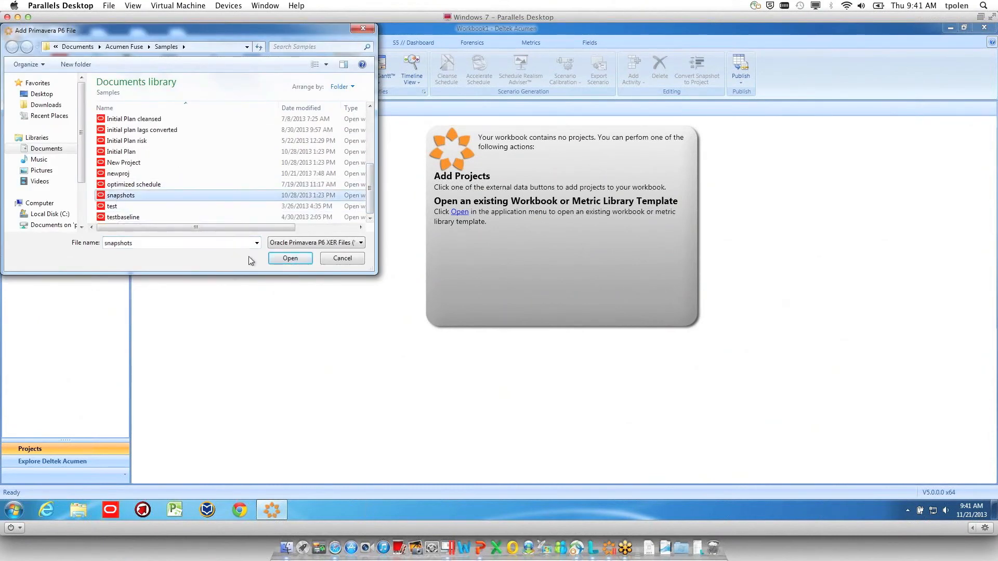
{"action": "left_click", "coordinate": [289, 259]}
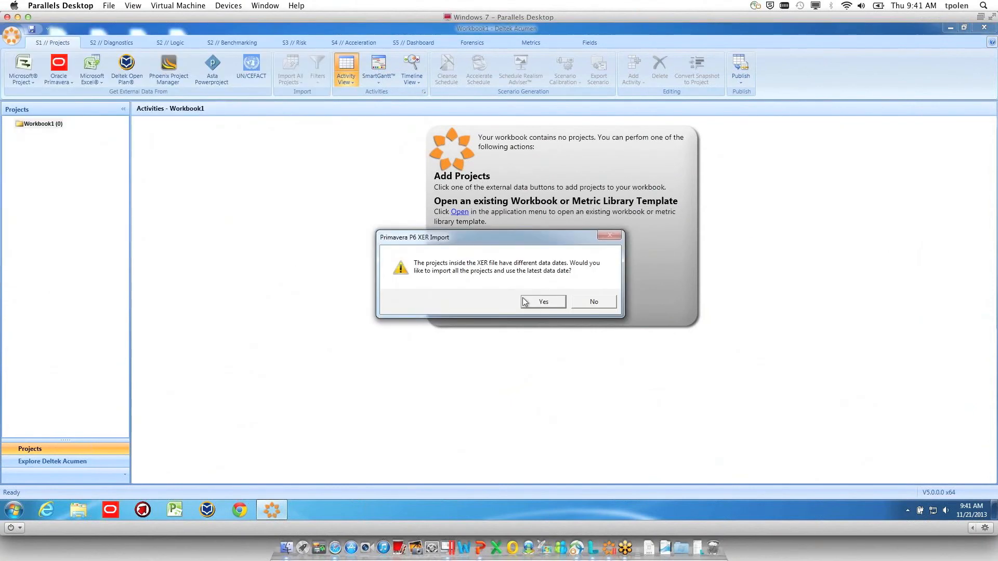
{"action": "left_click", "coordinate": [528, 302]}
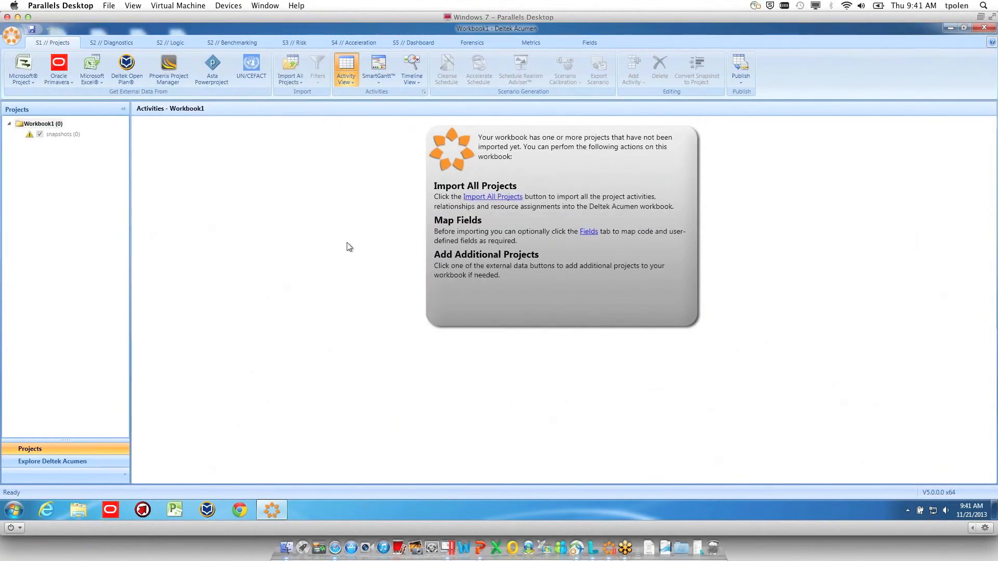
{"action": "left_click", "coordinate": [302, 70]}
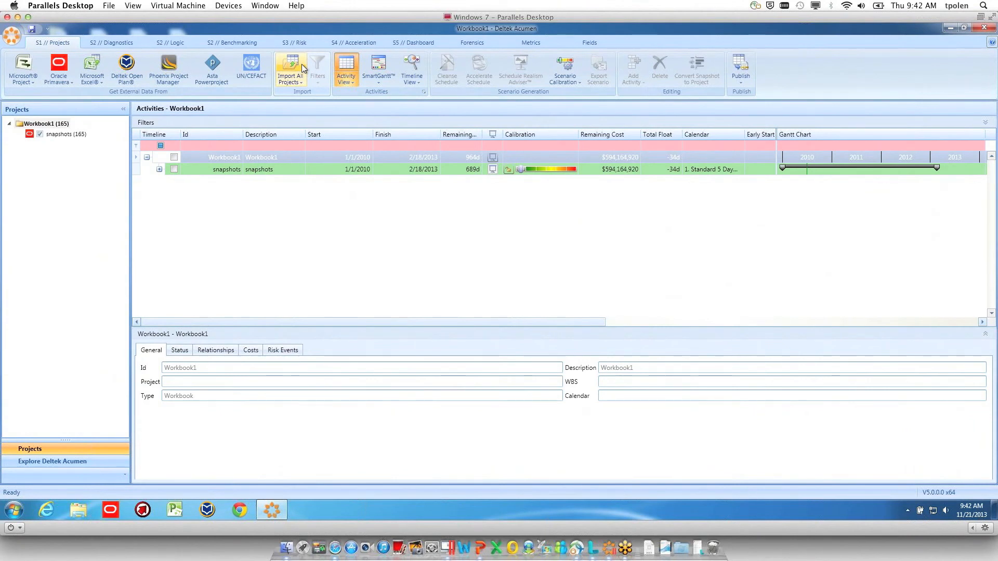
Show the snapshots project in the risk view and expand its Initial Plan and 6 Month Update schedules
{"action": "left_click", "coordinate": [293, 41]}
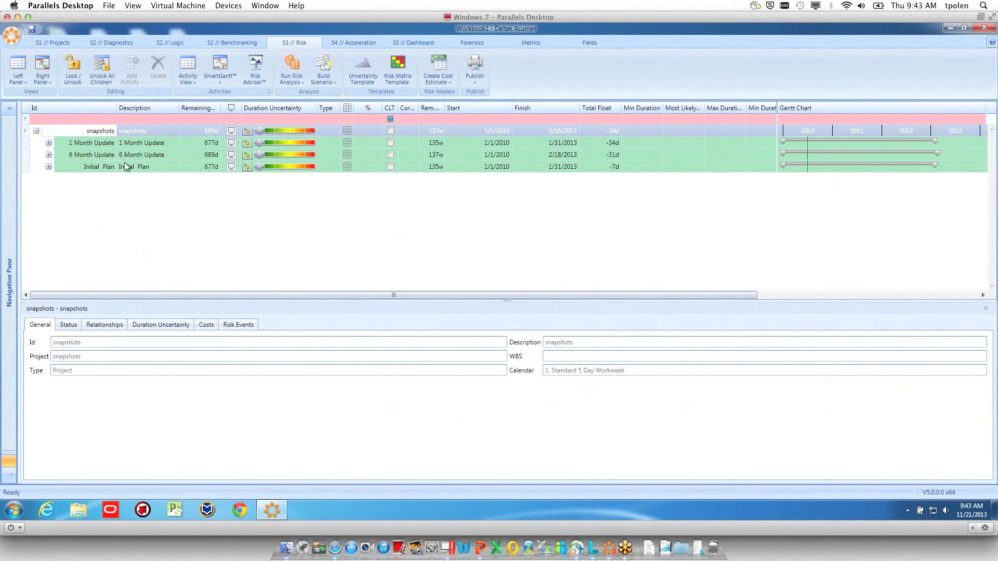
{"action": "left_click", "coordinate": [49, 166]}
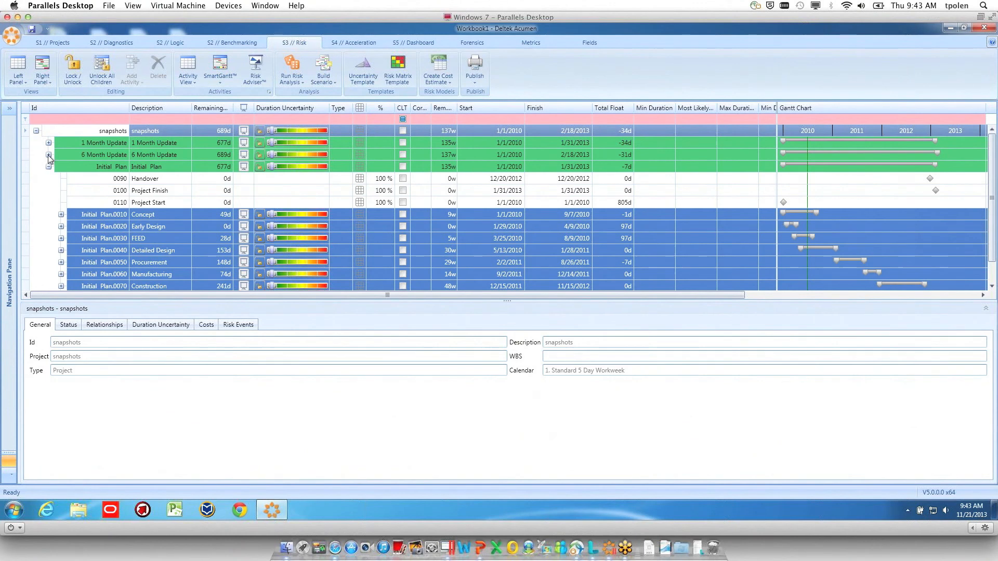
{"action": "left_click", "coordinate": [49, 155]}
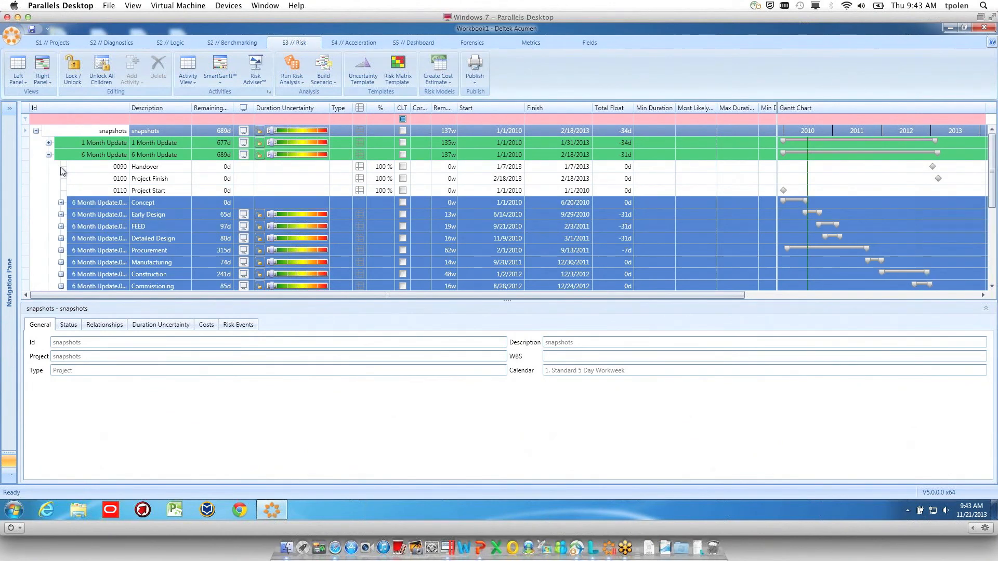
Calculate Risk Adviser uncertainty suggestions by Schedule Quality - Fuse Schedule Index and apply them across the snapshots project's three schedules
{"action": "left_click", "coordinate": [48, 155]}
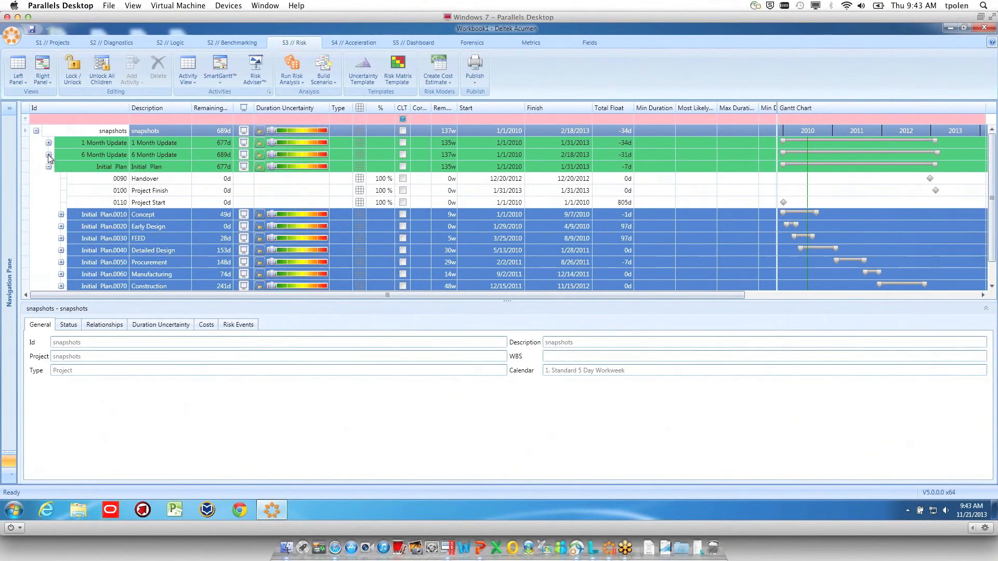
{"action": "left_click", "coordinate": [49, 166]}
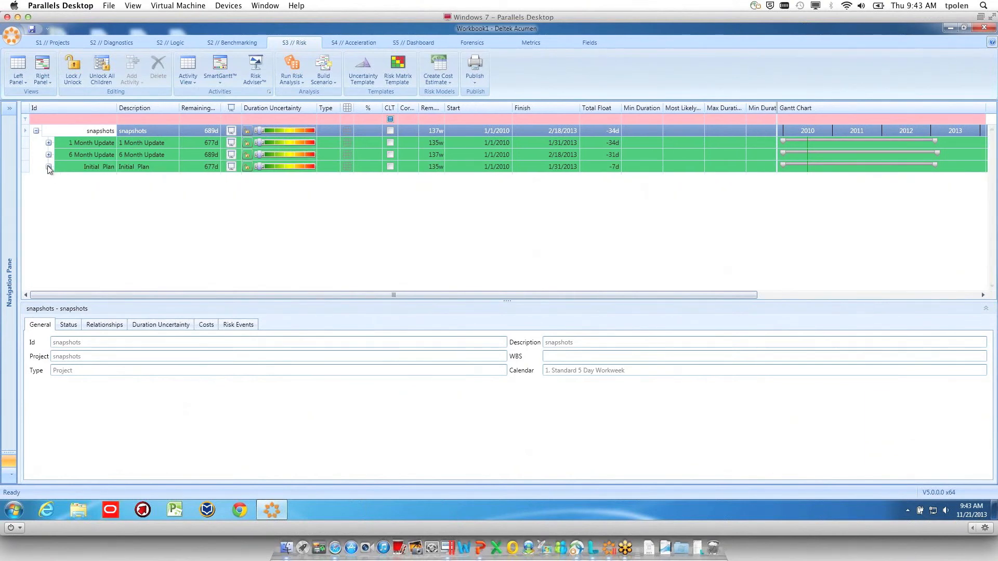
{"action": "left_click", "coordinate": [261, 76]}
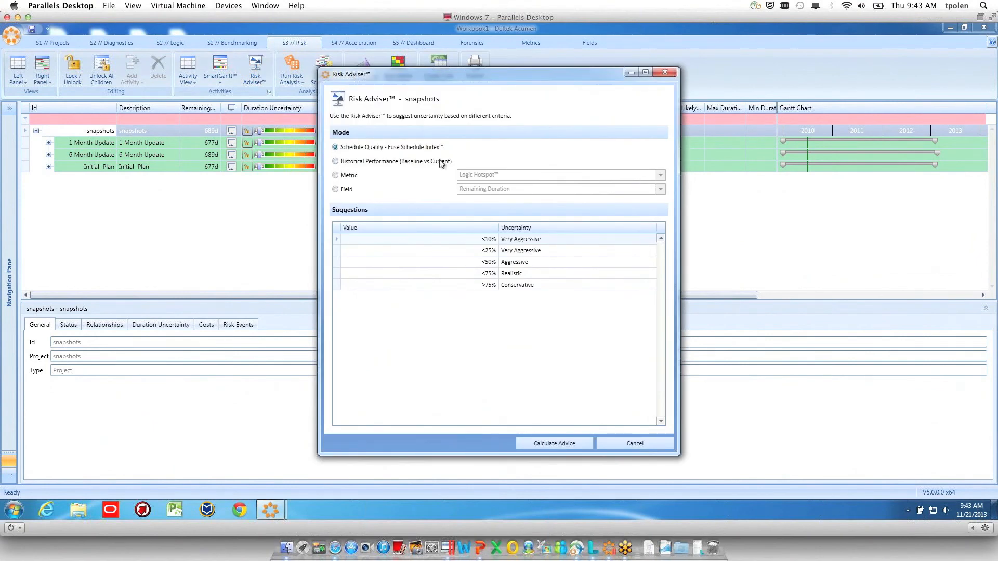
{"action": "left_click", "coordinate": [552, 444]}
{"action": "left_click", "coordinate": [231, 131]}
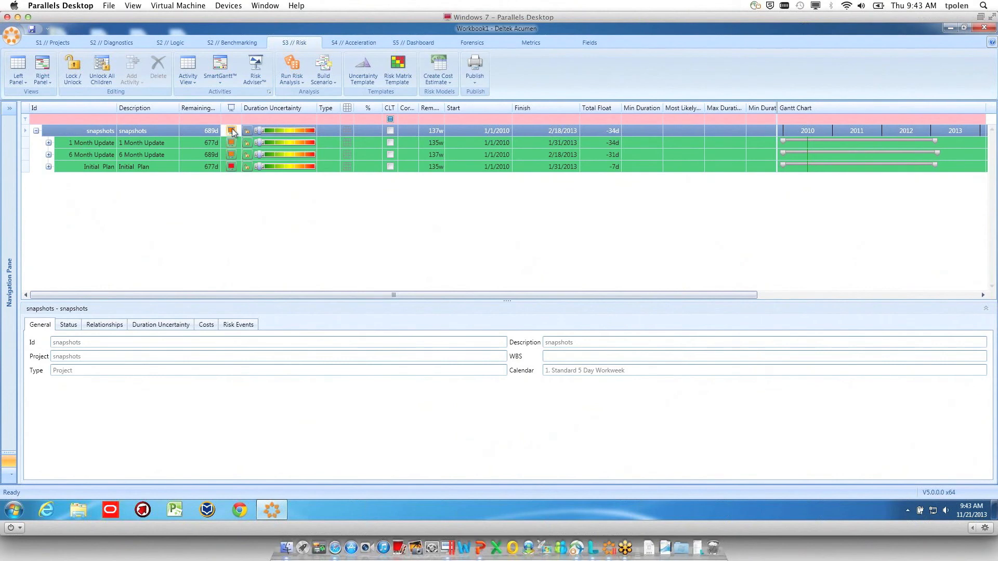
{"action": "left_click", "coordinate": [249, 186]}
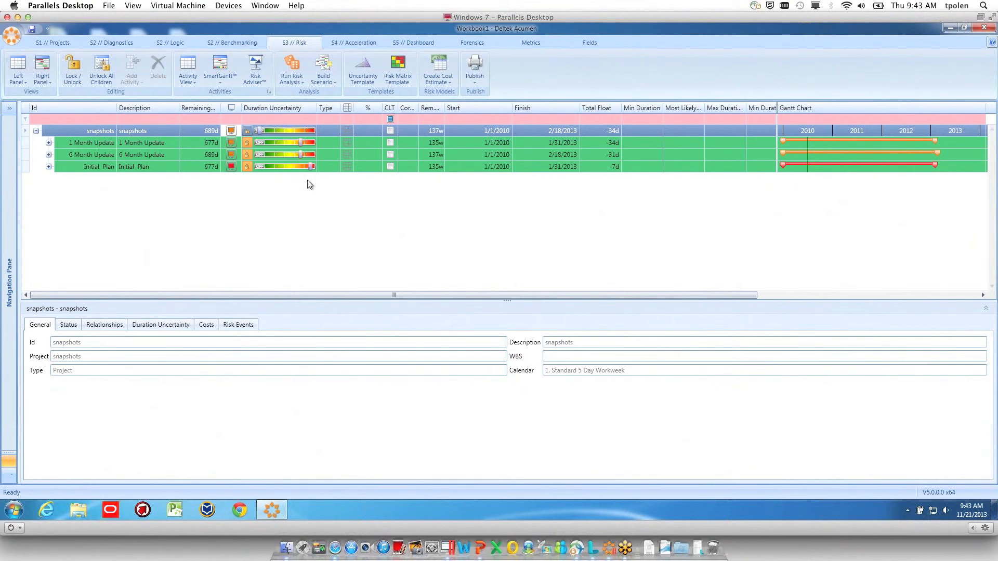
Review the duration uncertainty of the 1 Month Update phases and recheck the Risk Adviser options without recalculating
{"action": "mouse_move", "coordinate": [312, 168]}
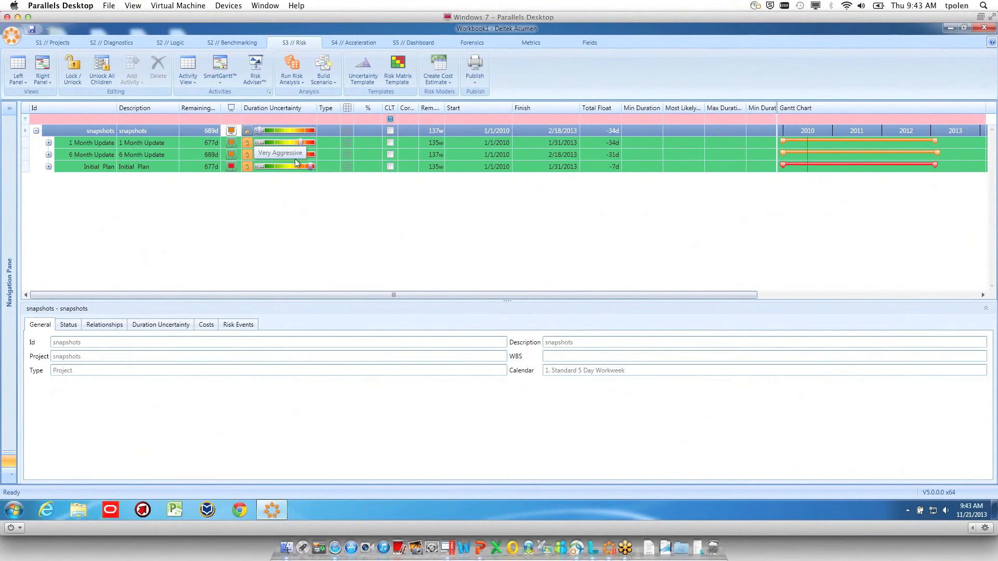
{"action": "left_click", "coordinate": [48, 143]}
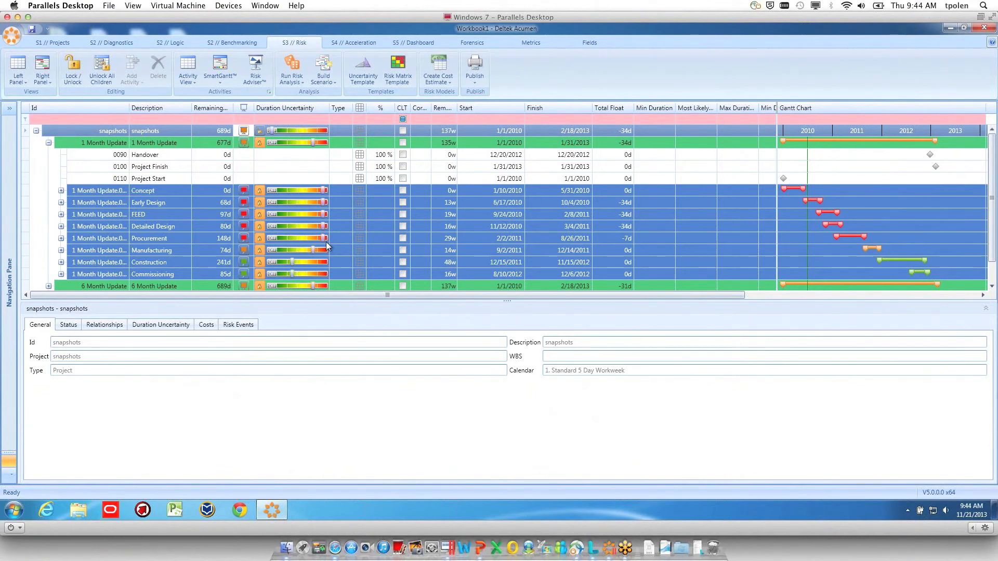
{"action": "left_click", "coordinate": [36, 131]}
{"action": "left_click", "coordinate": [36, 131]}
{"action": "left_click", "coordinate": [49, 143]}
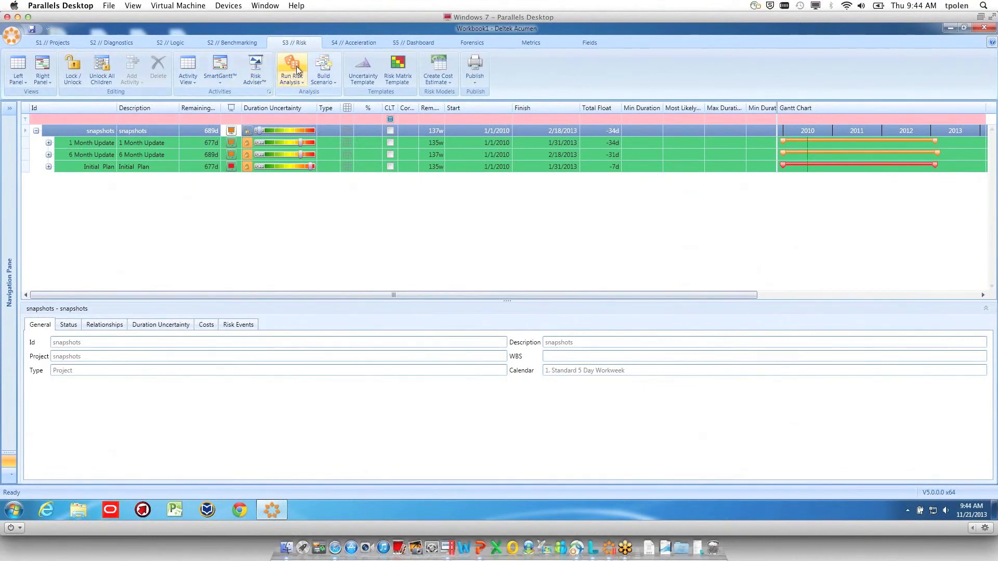
{"action": "left_click", "coordinate": [262, 73]}
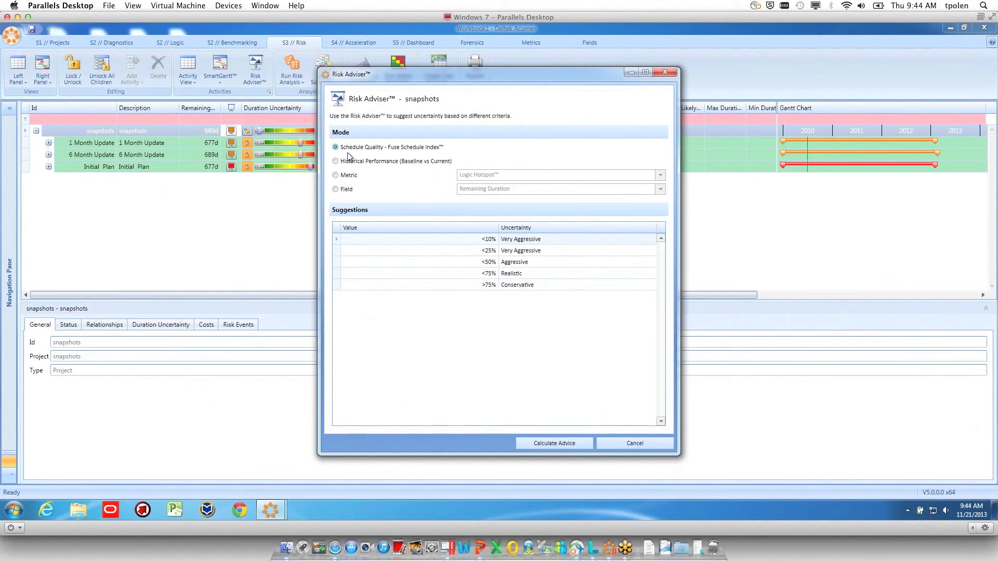
{"action": "left_click", "coordinate": [625, 443]}
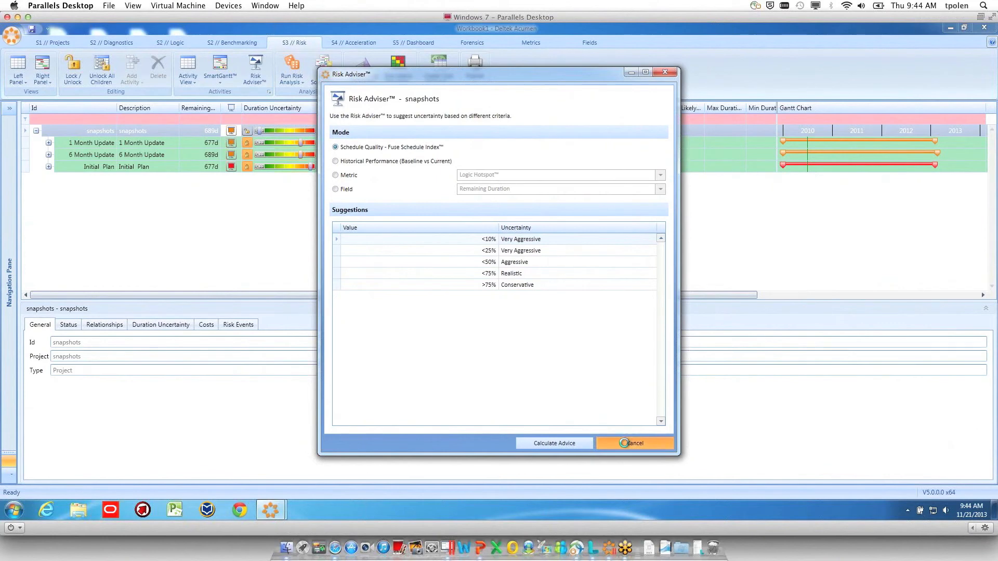
Save the workbook as Workbook1 in the Acumen Fuse folder so that the risk analysis can run
{"action": "left_click", "coordinate": [290, 61]}
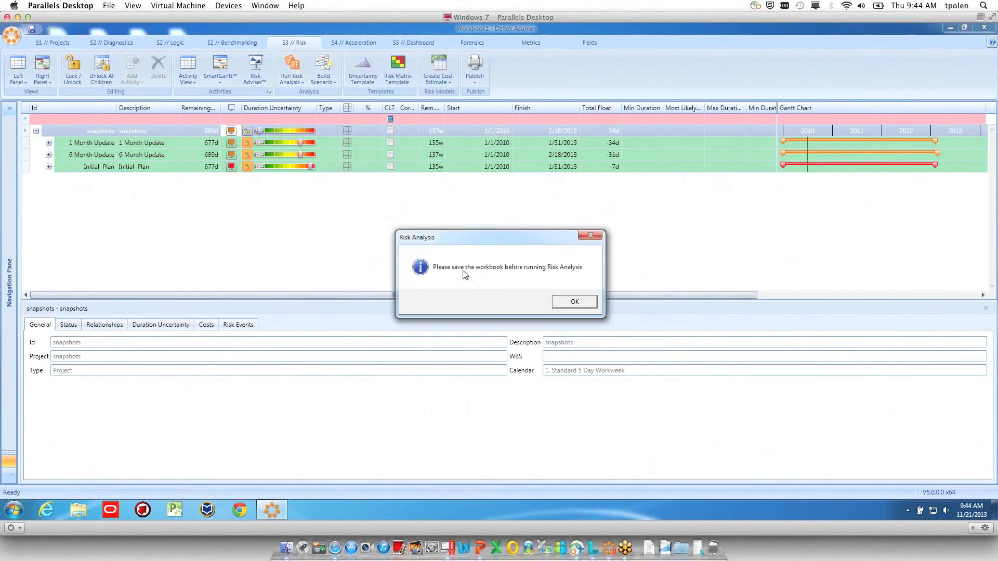
{"action": "left_click", "coordinate": [578, 303]}
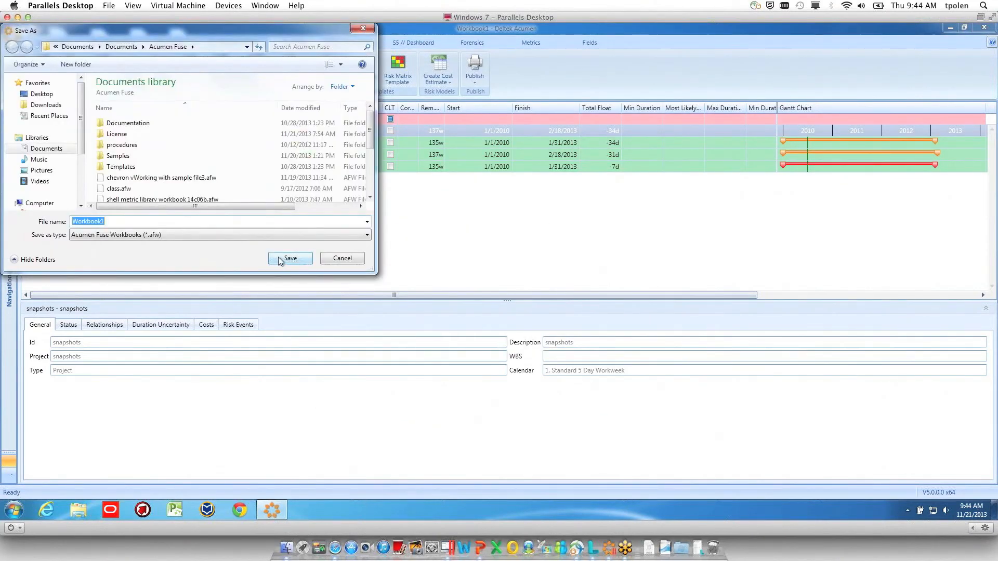
{"action": "left_click", "coordinate": [279, 257]}
{"action": "left_click", "coordinate": [546, 302]}
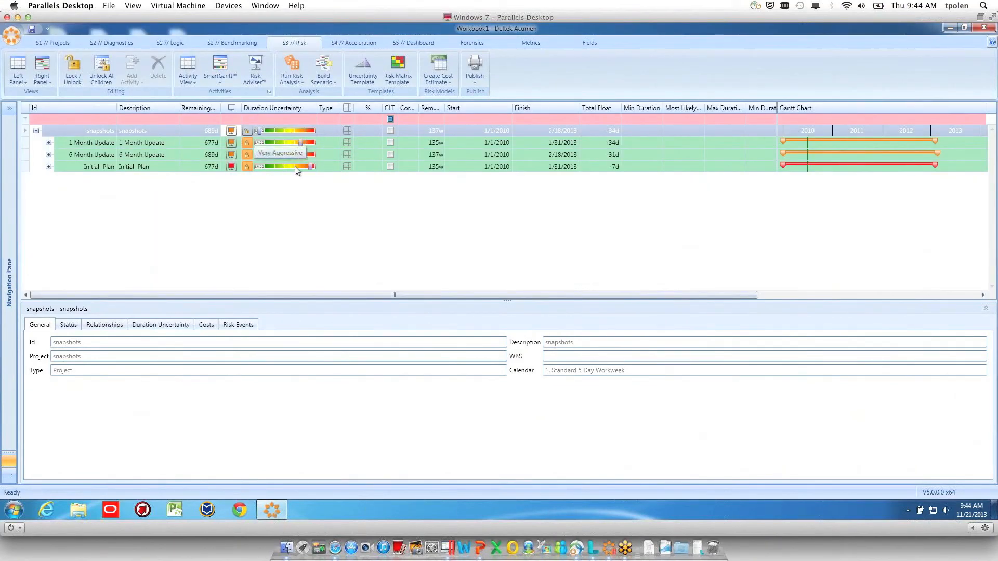
Look over the scenario-building options and run the risk analysis on the snapshots project
{"action": "left_click", "coordinate": [322, 82]}
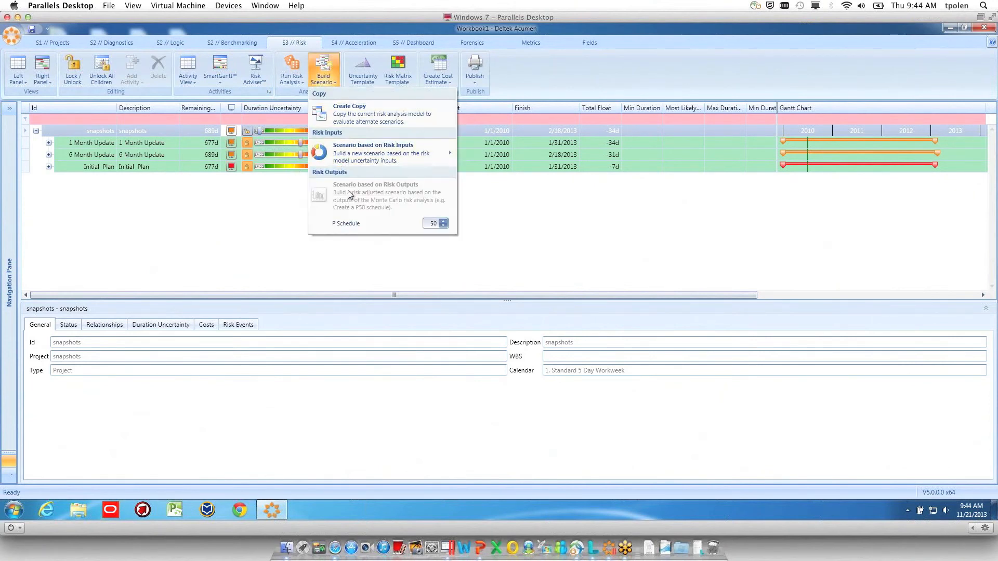
{"action": "left_click", "coordinate": [289, 93]}
{"action": "left_click", "coordinate": [296, 60]}
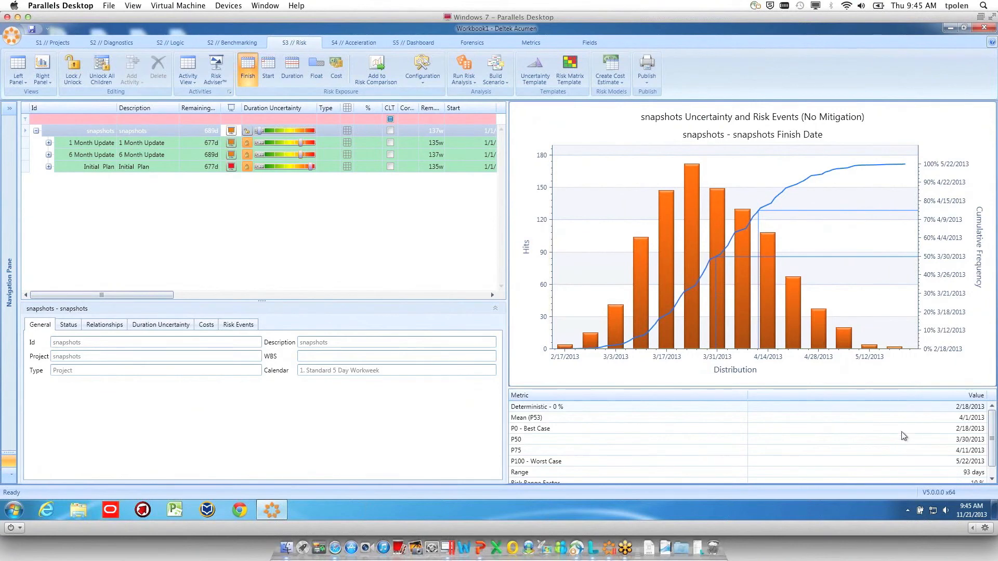
Compare the finish date risk distributions of the 1 Month Update, 6 Month Update, Initial Plan and overall snapshots project
{"action": "left_click", "coordinate": [98, 144]}
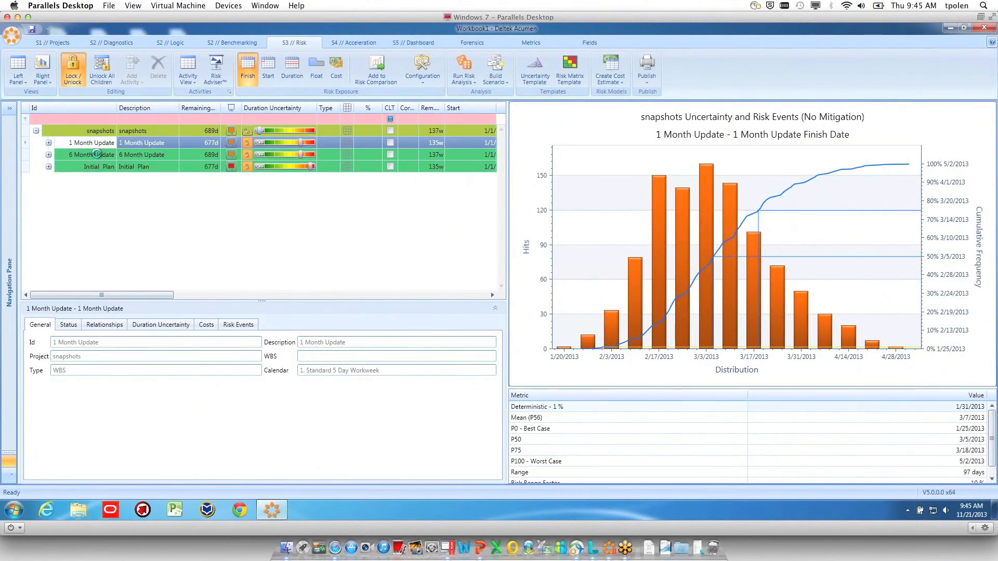
{"action": "left_click", "coordinate": [97, 154]}
{"action": "left_click", "coordinate": [98, 166]}
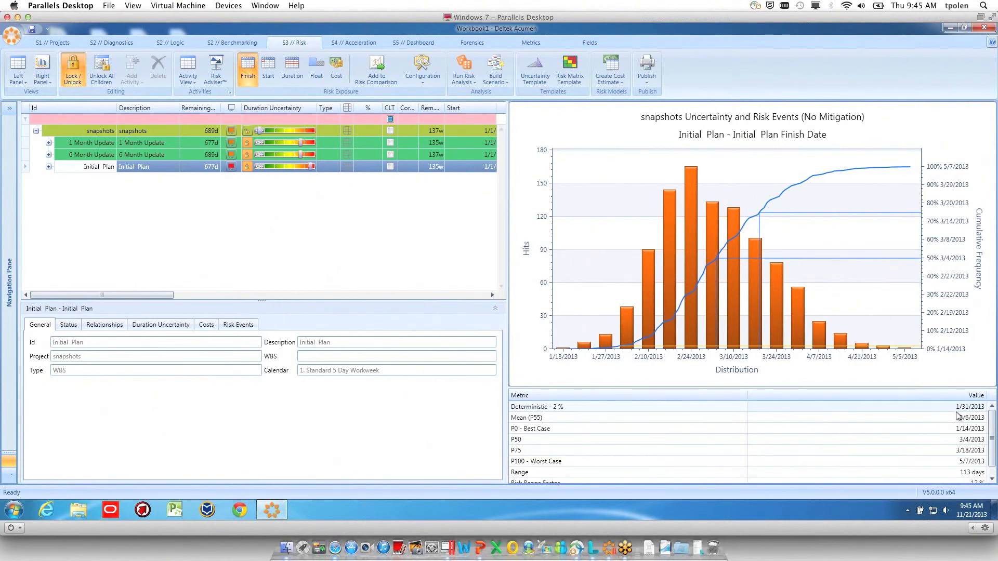
{"action": "left_click", "coordinate": [106, 128]}
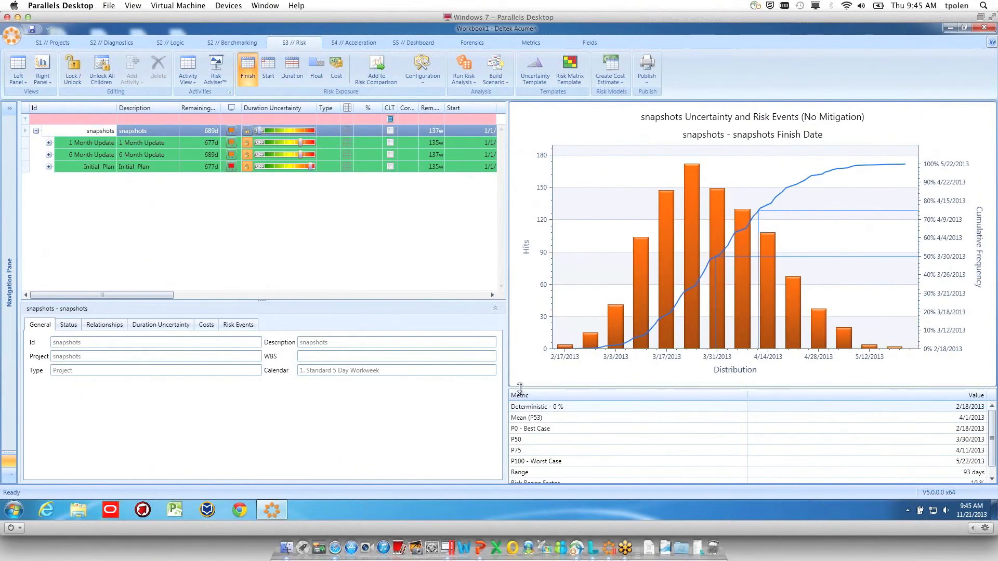
Examine the finish date risk distributions of the Initial Plan and of the Concept and Early Design phases in the 1 Month Update
{"action": "left_click", "coordinate": [96, 165]}
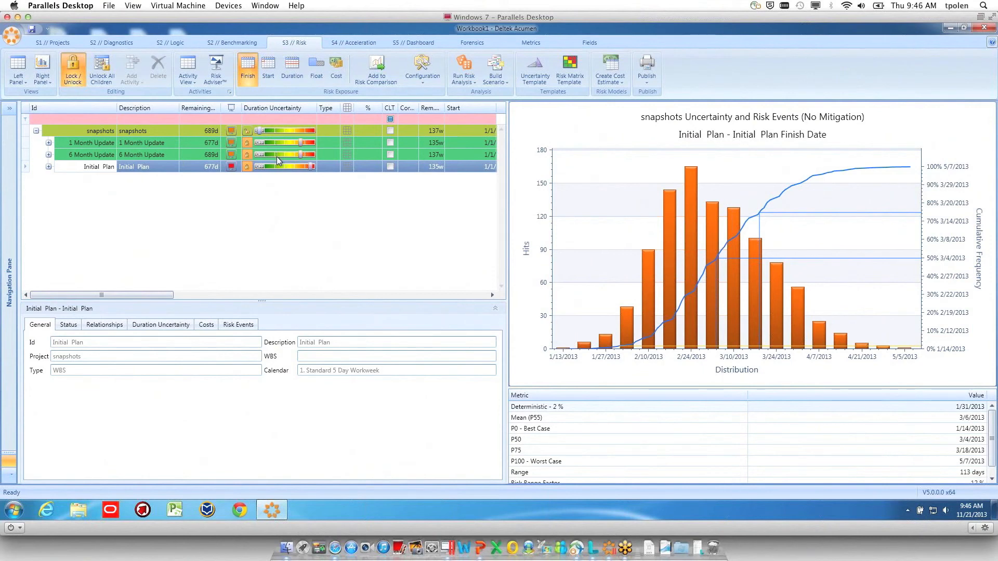
{"action": "left_click", "coordinate": [49, 143]}
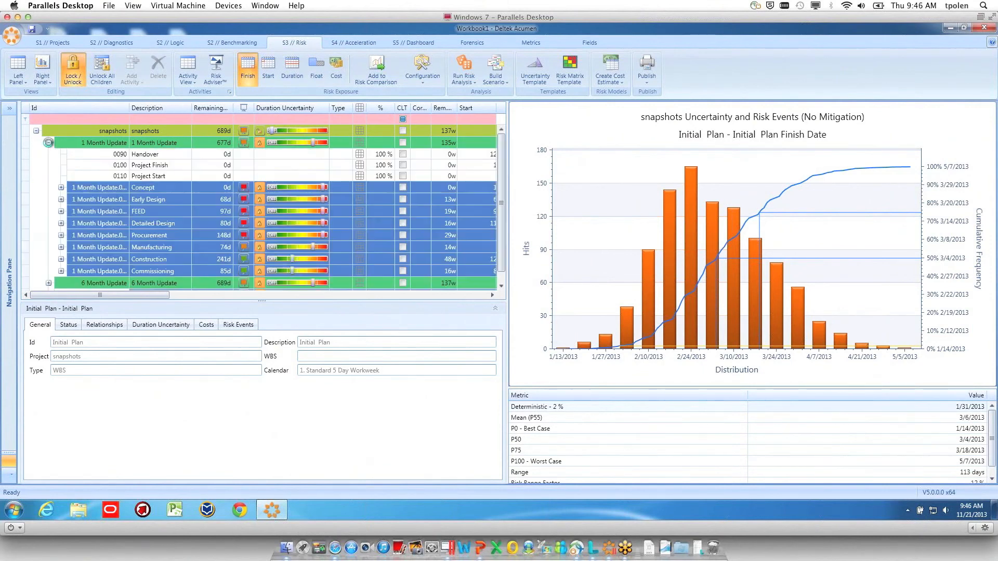
{"action": "left_click", "coordinate": [109, 187]}
{"action": "left_click", "coordinate": [110, 199]}
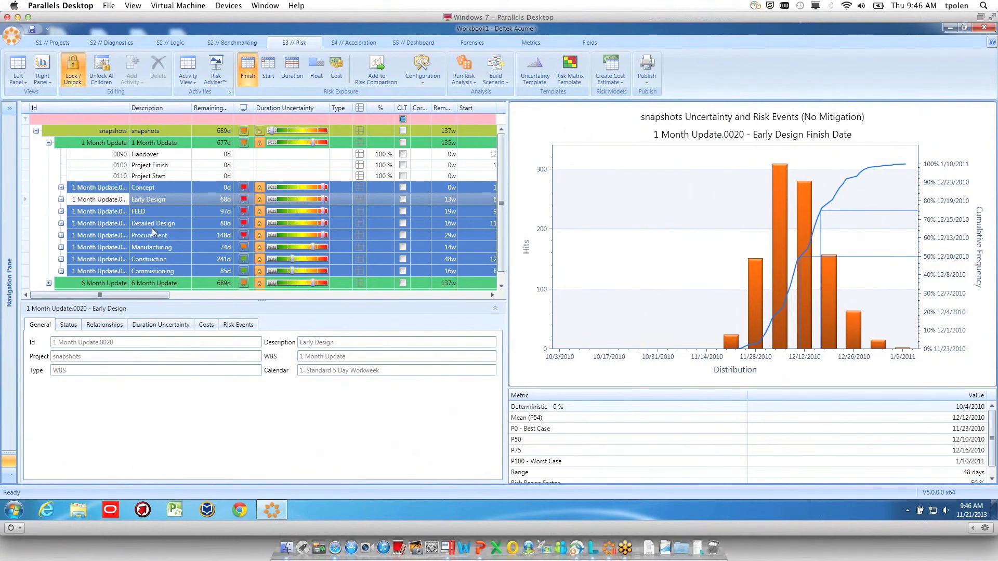
Build a P50 scenario from the snapshots project's risk outputs and expand the 1 Month Update in the new scenario
{"action": "left_click", "coordinate": [138, 126]}
{"action": "left_click", "coordinate": [501, 81]}
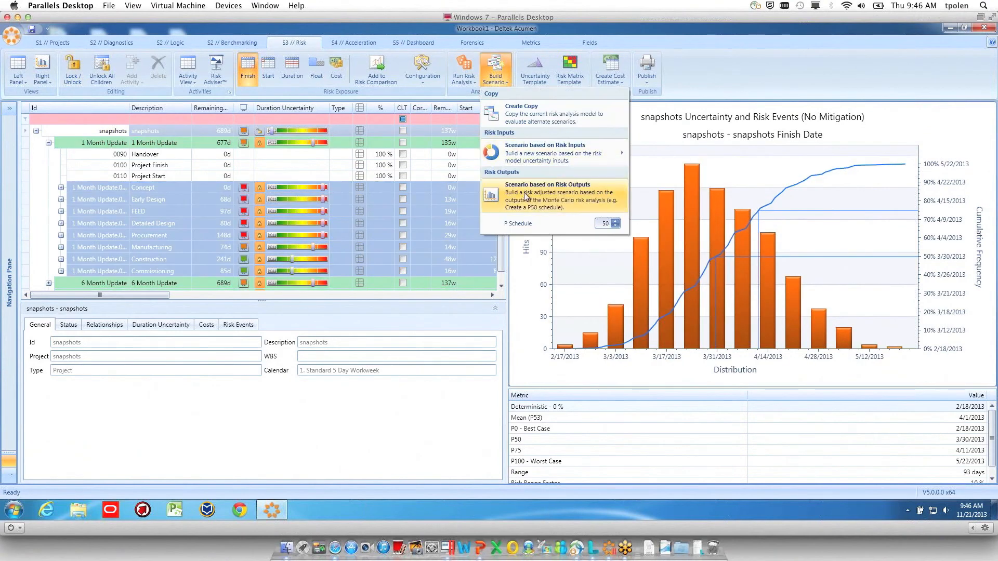
{"action": "left_click", "coordinate": [524, 195]}
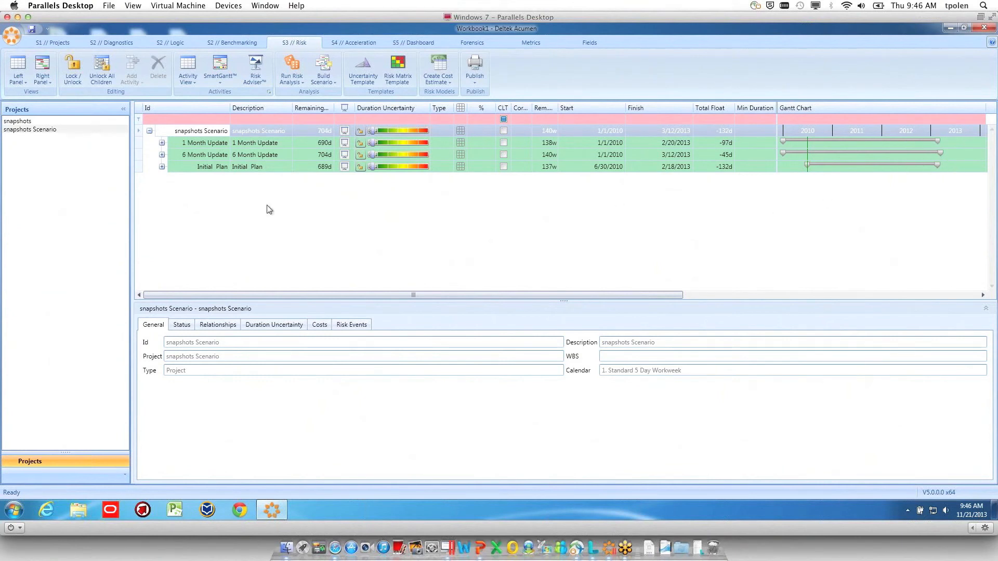
{"action": "left_click", "coordinate": [162, 143]}
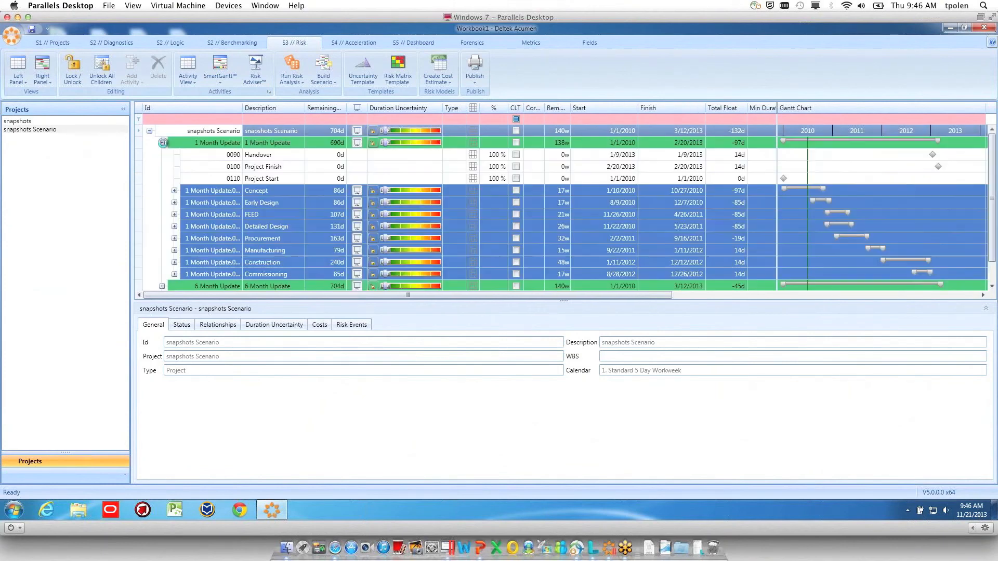
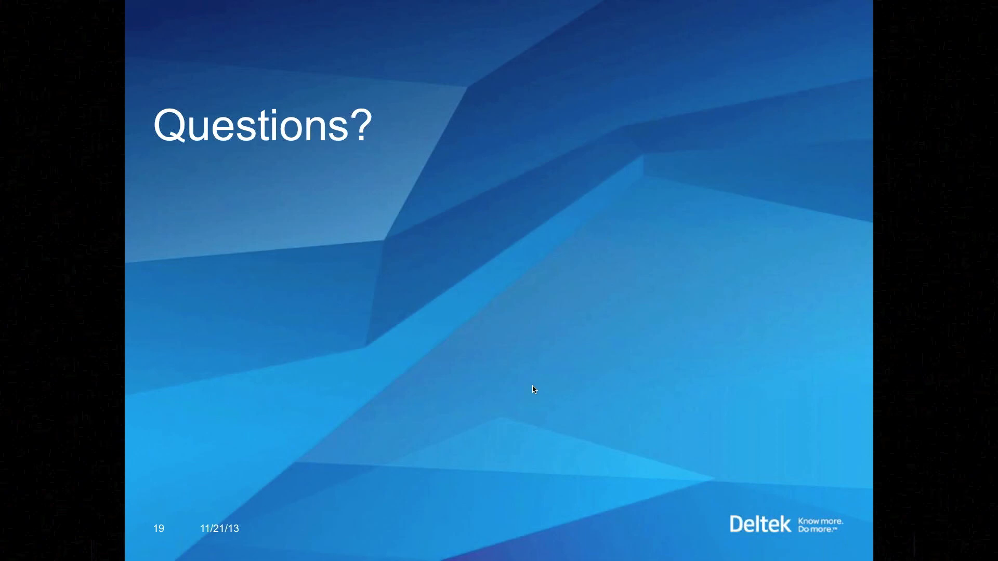
Leave the slide show for Deltek Acumen and show only the Risk Register, with the navigation pane collapsed and no second panel
{"action": "key", "text": "Escape"}
{"action": "left_click", "coordinate": [449, 548]}
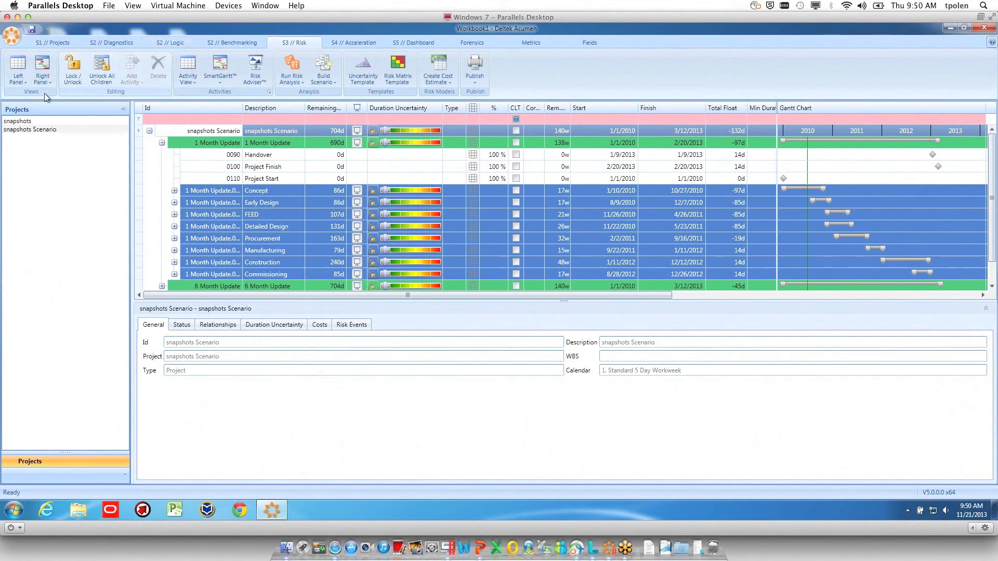
{"action": "left_click", "coordinate": [123, 109]}
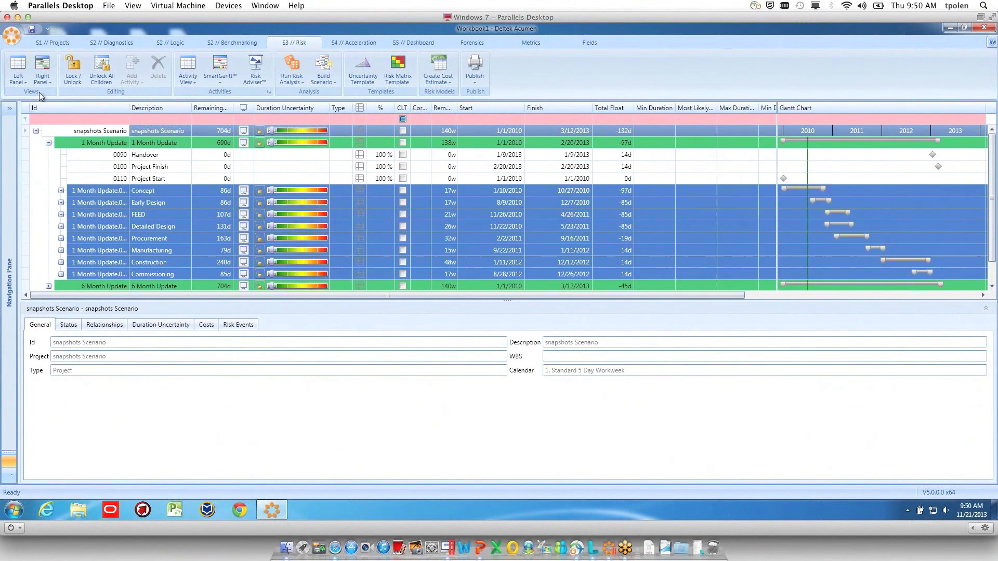
{"action": "left_click", "coordinate": [43, 77]}
{"action": "left_click", "coordinate": [80, 297]}
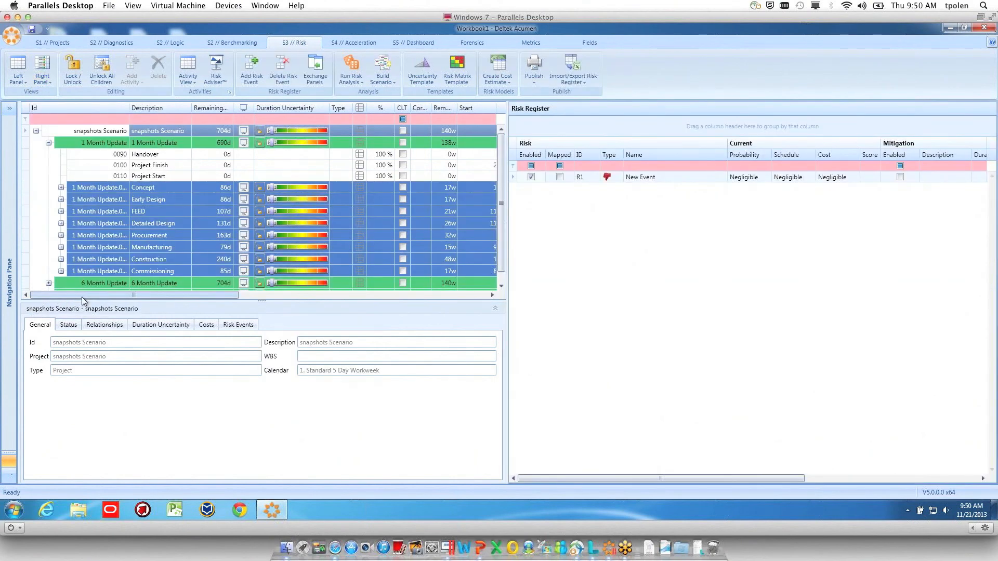
{"action": "left_click", "coordinate": [45, 80]}
{"action": "left_click", "coordinate": [52, 100]}
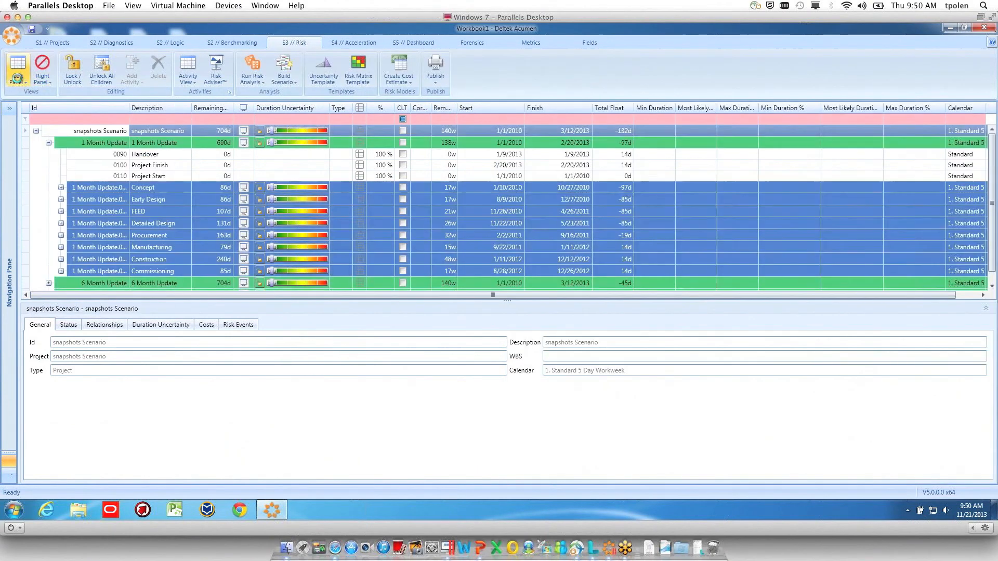
{"action": "left_click", "coordinate": [17, 78]}
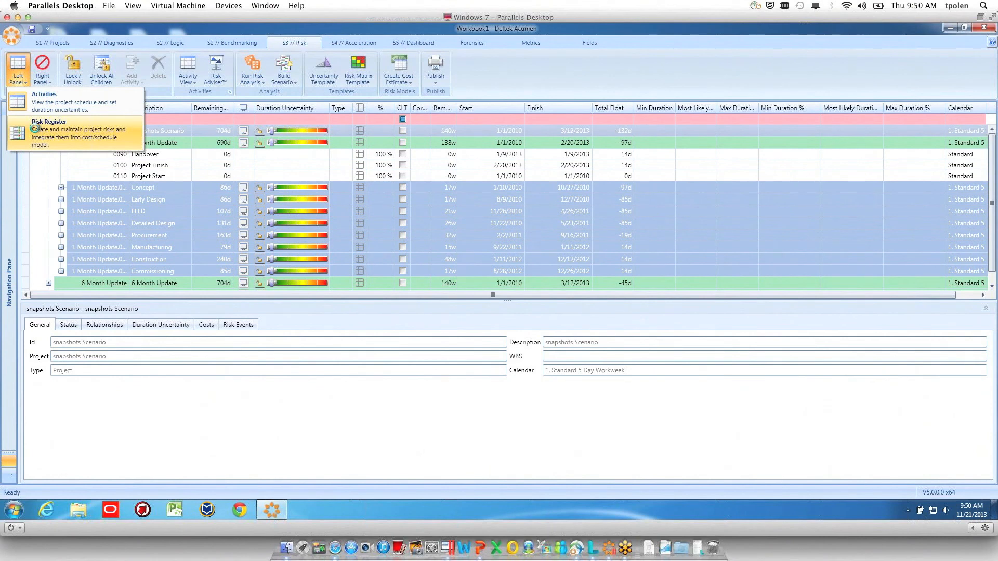
{"action": "left_click", "coordinate": [35, 128]}
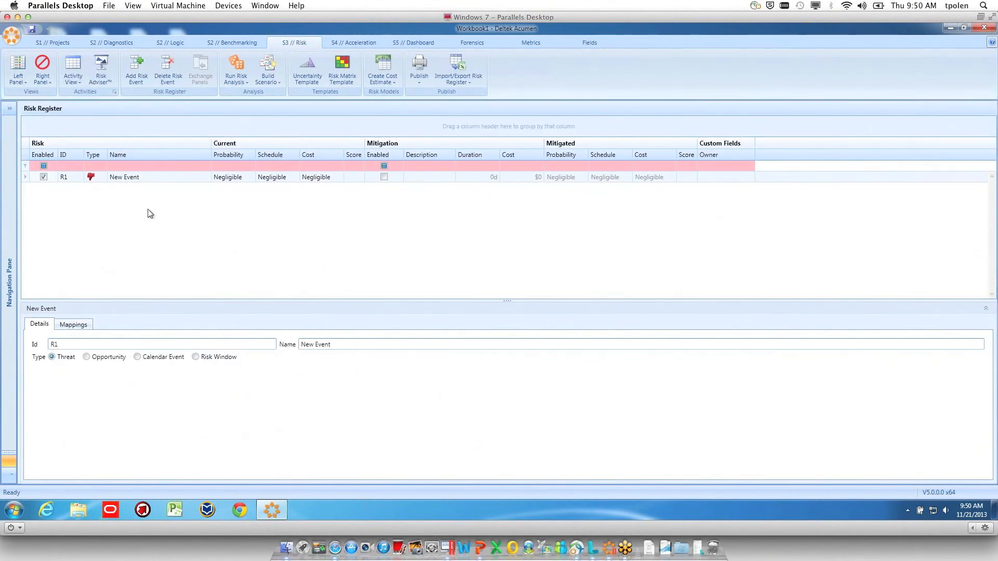
Rename risk event R1 as "New Eventsfgdfgsdgd" and look over the risk register's Excel import and export options
{"action": "left_click", "coordinate": [146, 177]}
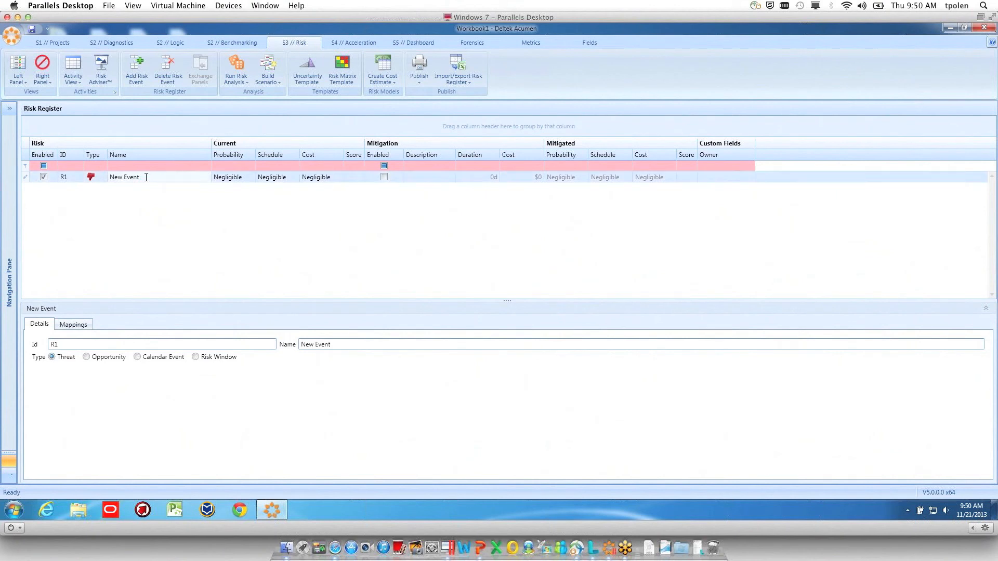
{"action": "type", "text": "sfgdfgsdgd"}
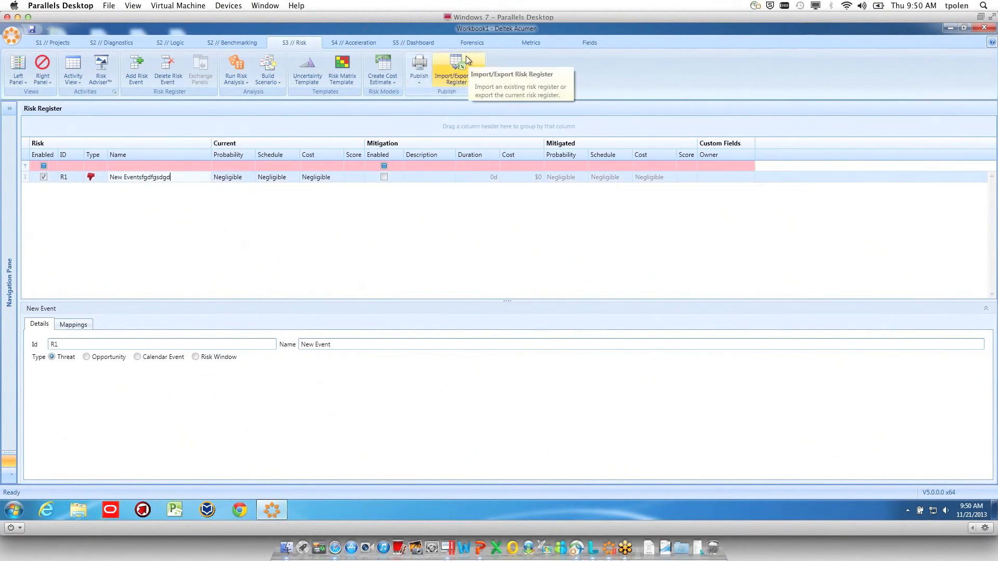
{"action": "left_click", "coordinate": [455, 83]}
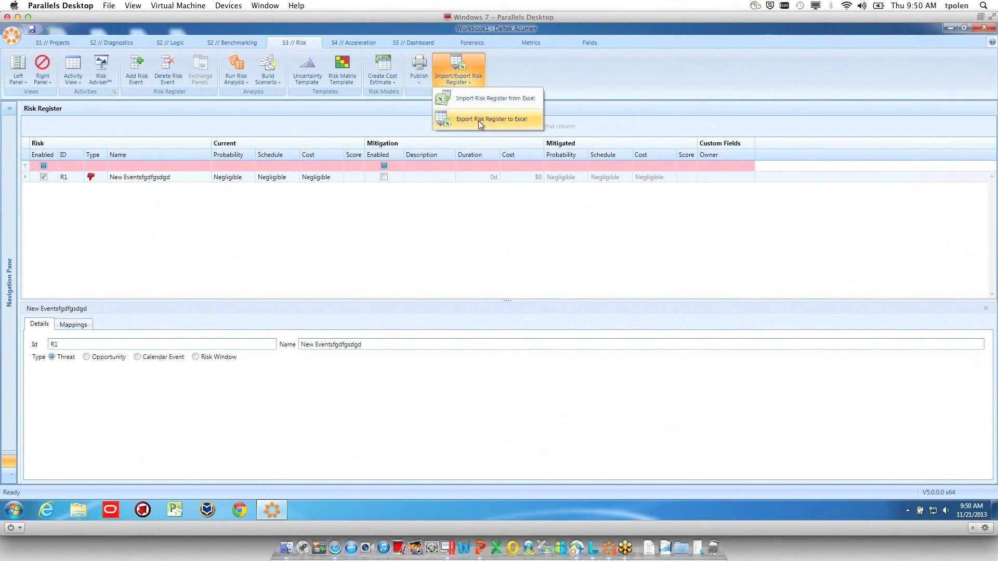
{"action": "left_click", "coordinate": [531, 65]}
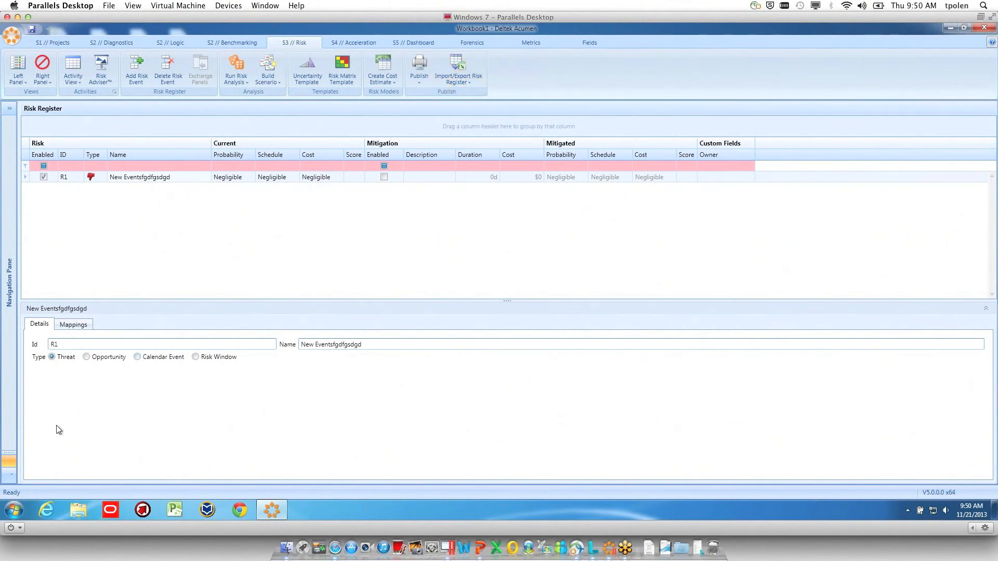
Open the recent PopulatedRiskRegister workbook in Excel and examine its risk events, current ratings and scores
{"action": "left_click", "coordinate": [10, 515]}
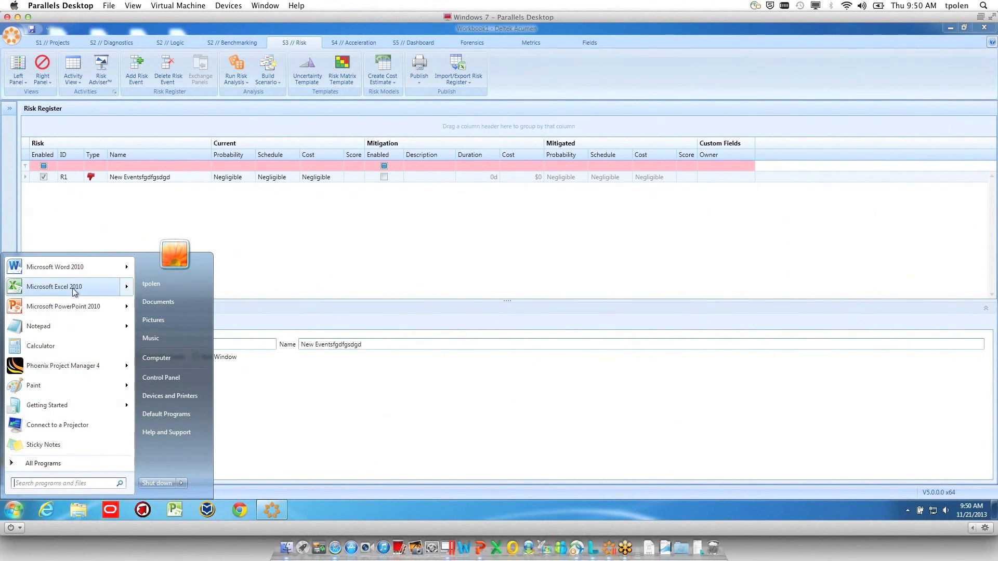
{"action": "mouse_move", "coordinate": [73, 288]}
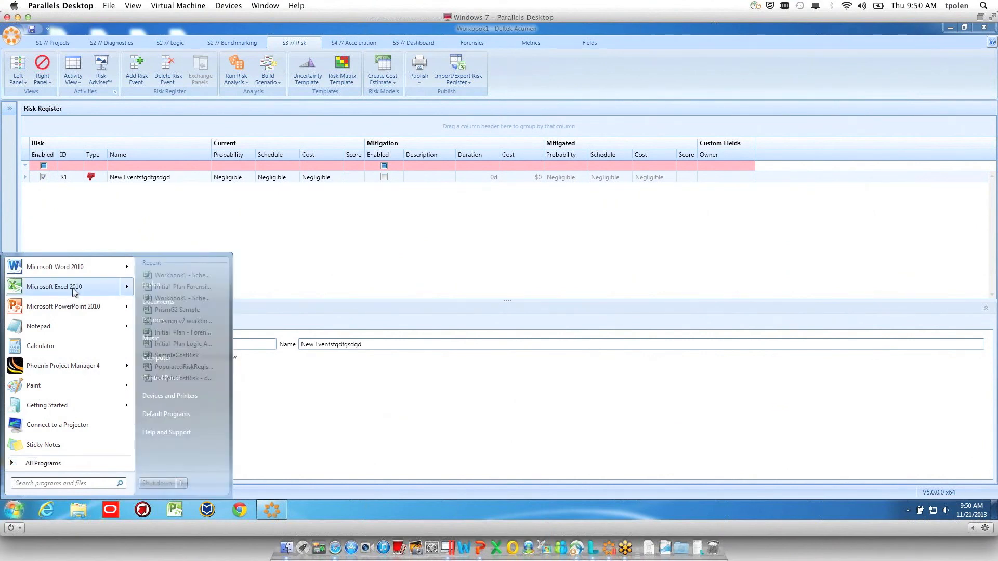
{"action": "left_click", "coordinate": [195, 368]}
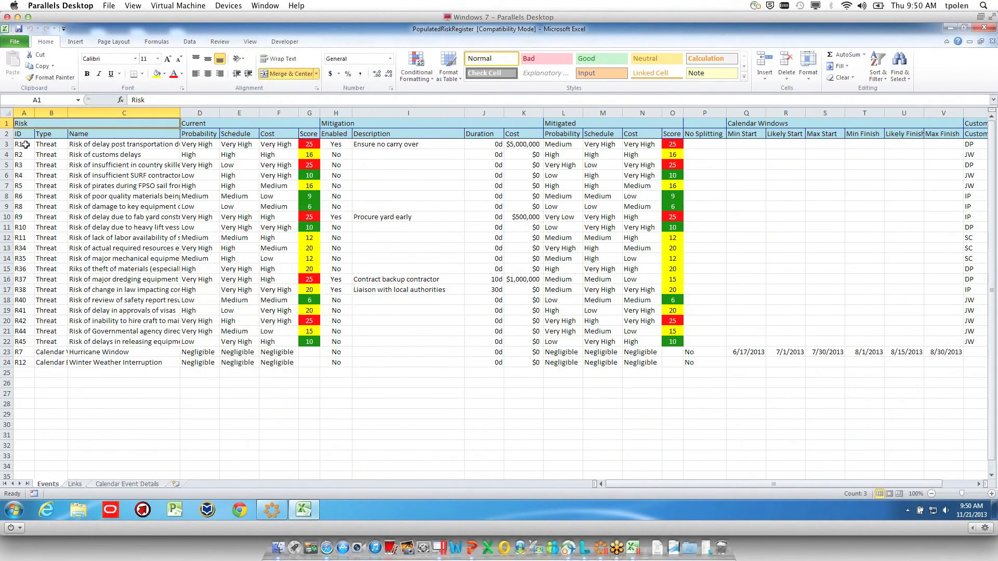
{"action": "left_click_drag", "start_coordinate": [309, 144], "coordinate": [308, 357]}
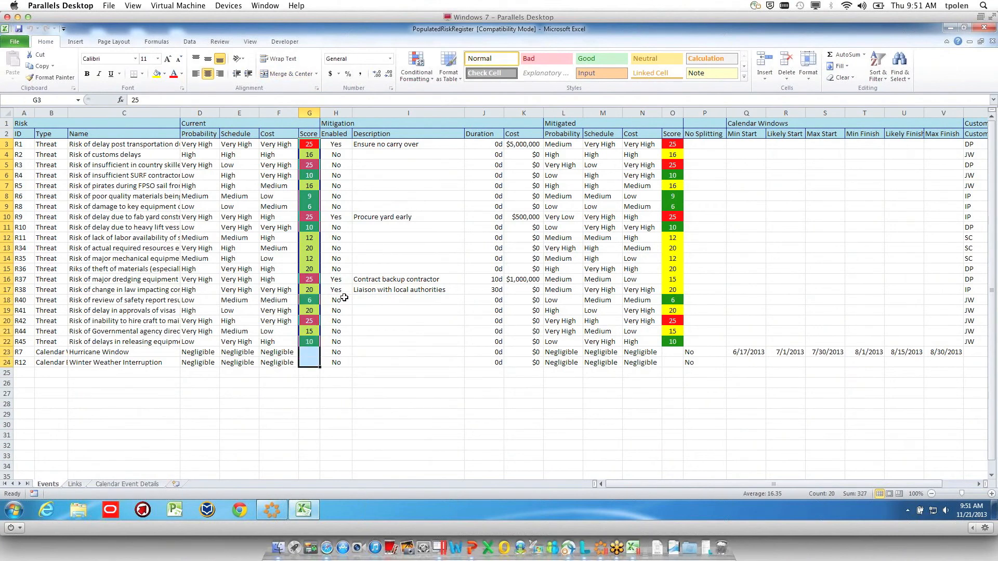
{"action": "left_click", "coordinate": [22, 144]}
{"action": "left_click_drag", "start_coordinate": [23, 145], "coordinate": [282, 362]}
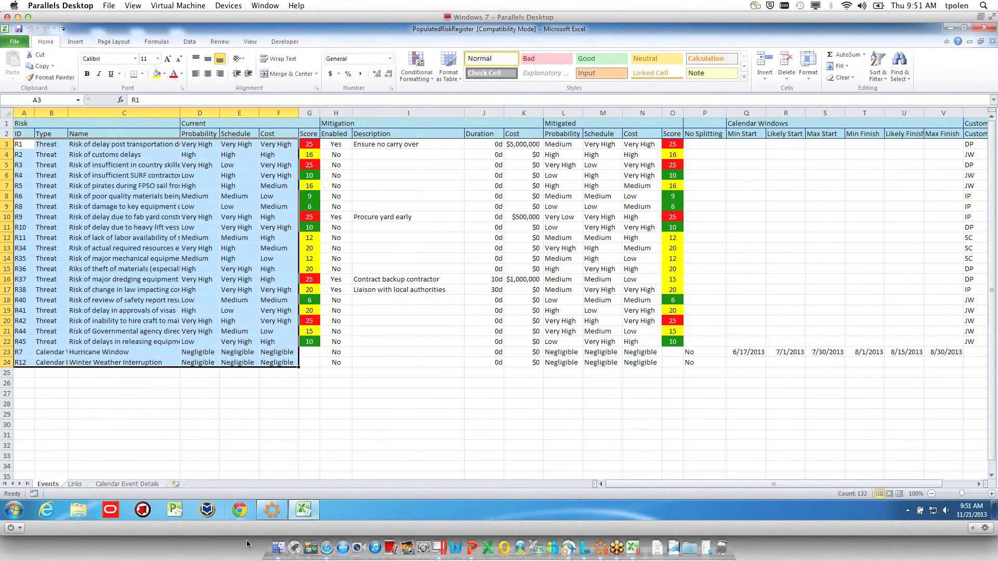
Return to Deltek Acumen and calculate the schedule quality metrics for the snapshots project and its scenario
{"action": "left_click", "coordinate": [271, 512]}
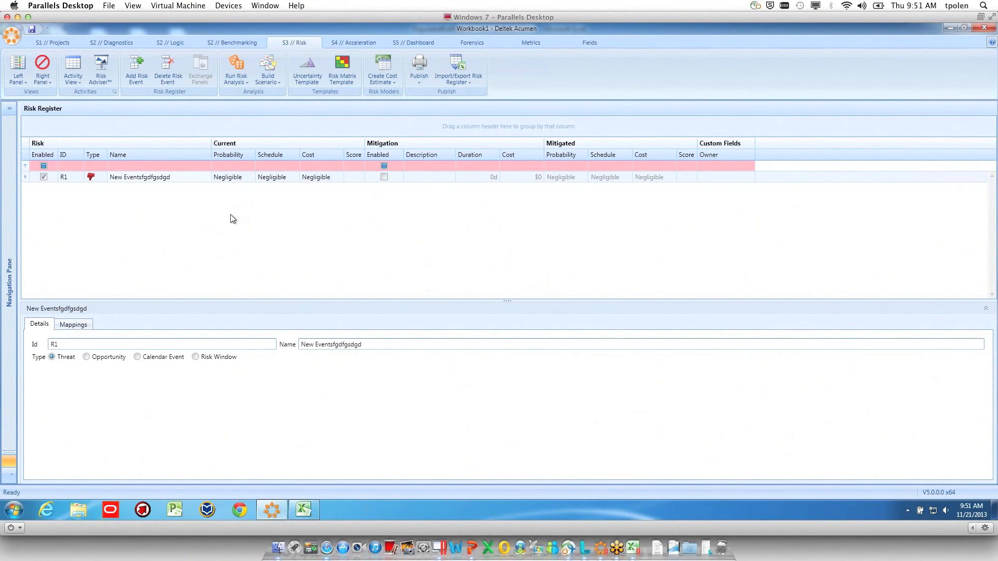
{"action": "left_click", "coordinate": [115, 43]}
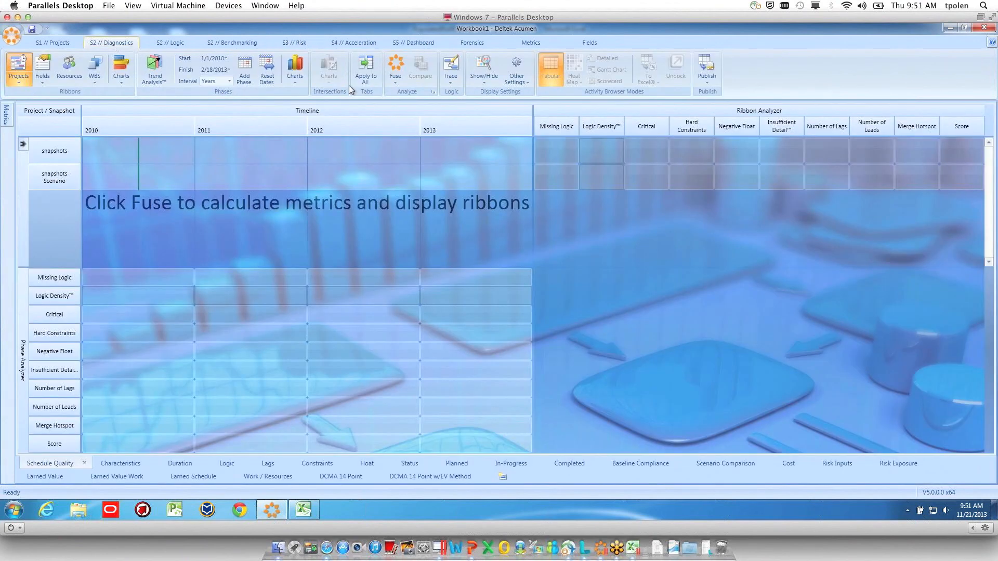
{"action": "left_click", "coordinate": [393, 64]}
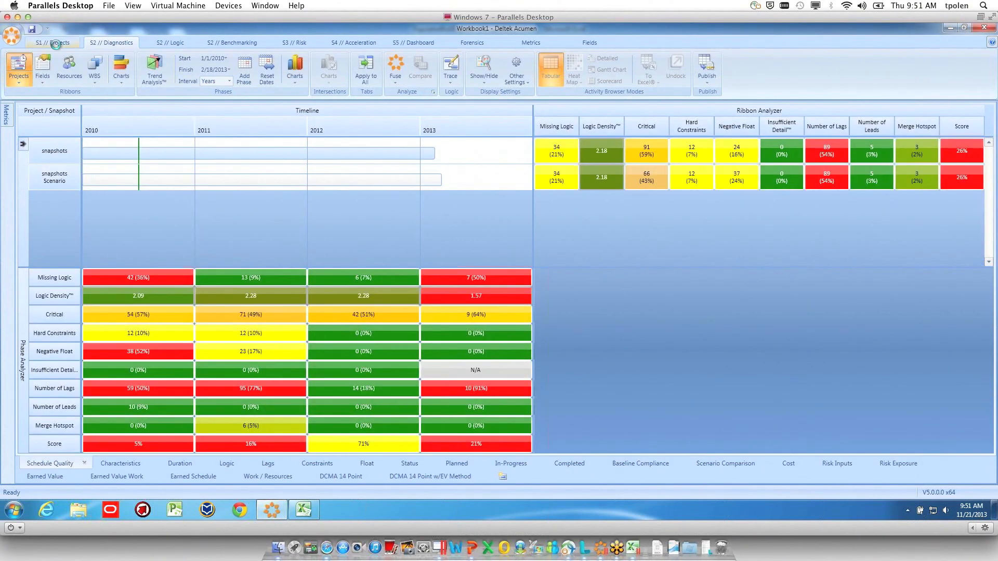
Delete the snapshots Scenario from Workbook1
{"action": "left_click", "coordinate": [55, 43]}
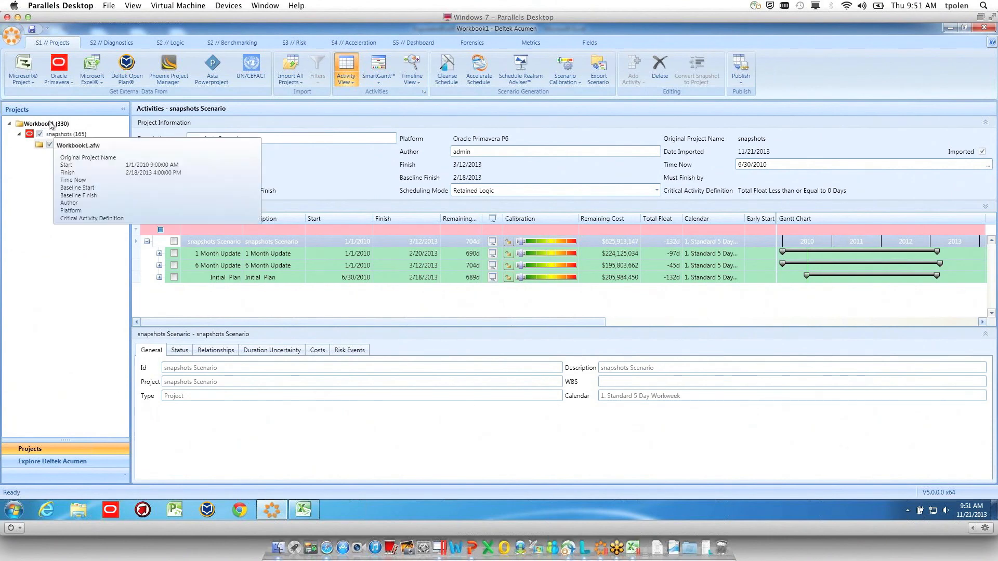
{"action": "left_click", "coordinate": [47, 124]}
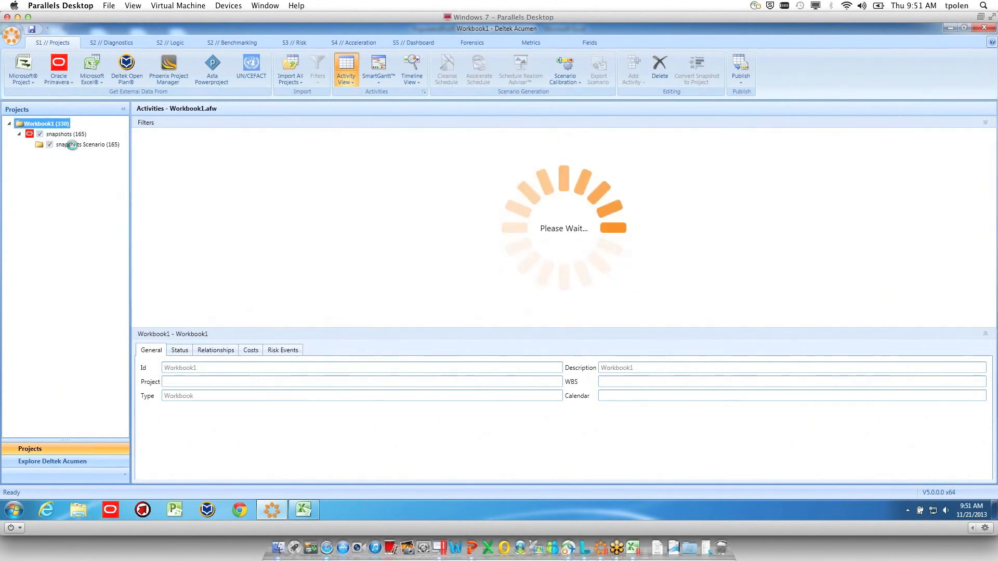
{"action": "left_click", "coordinate": [71, 145]}
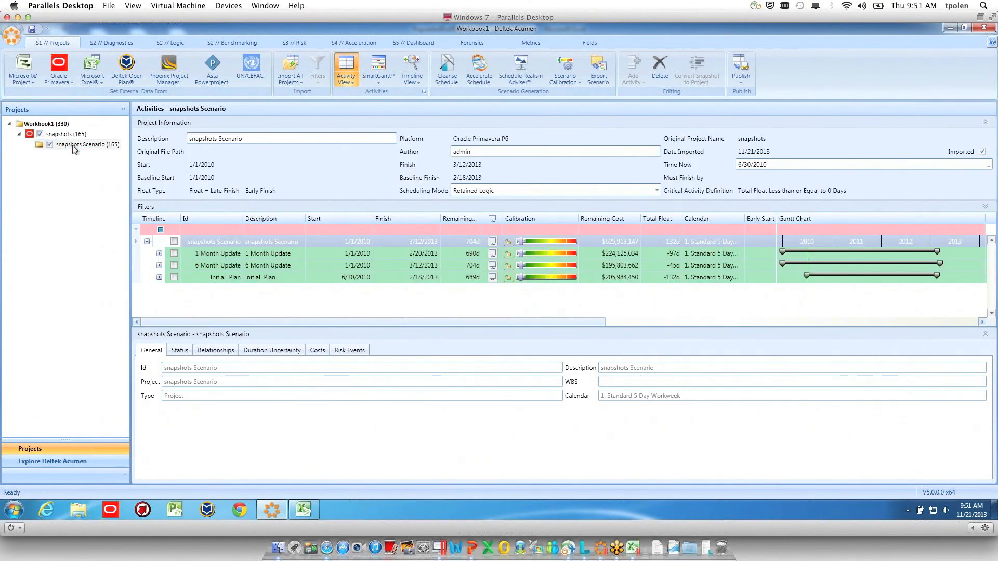
{"action": "right_click", "coordinate": [74, 146]}
{"action": "left_click", "coordinate": [98, 170]}
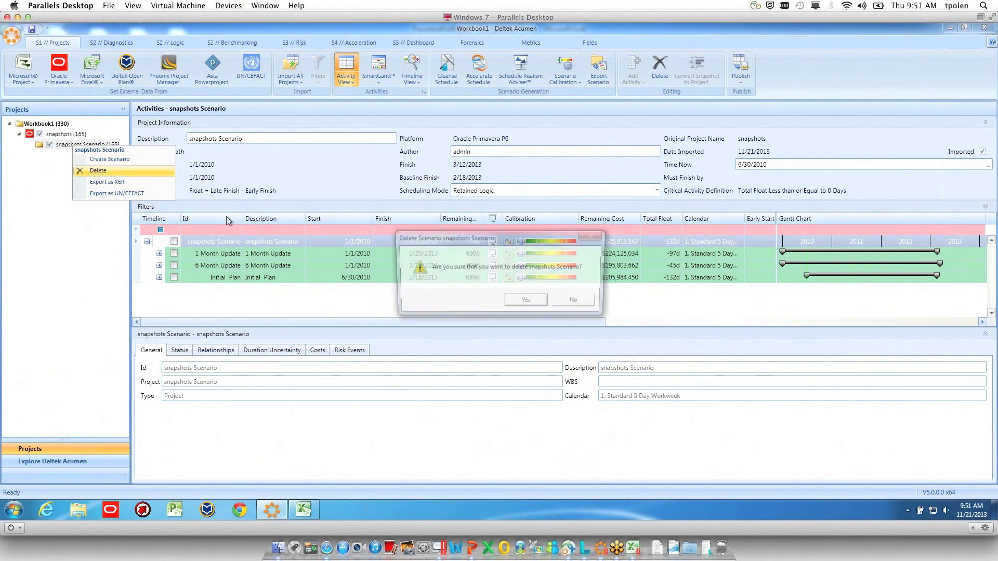
{"action": "left_click", "coordinate": [527, 302]}
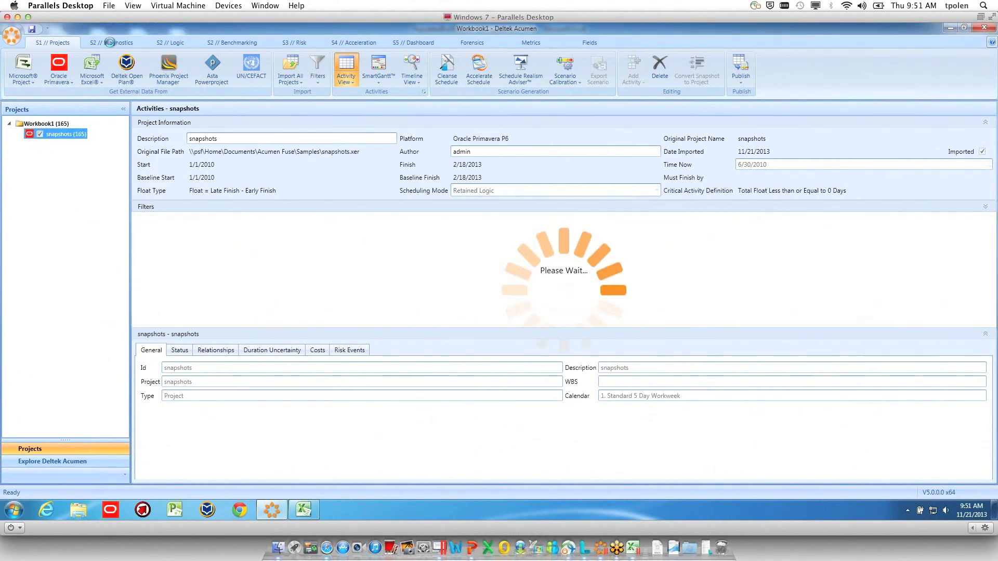
Calculate the schedule quality metrics for the snapshots project, first by project and again by resource
{"action": "left_click", "coordinate": [111, 42]}
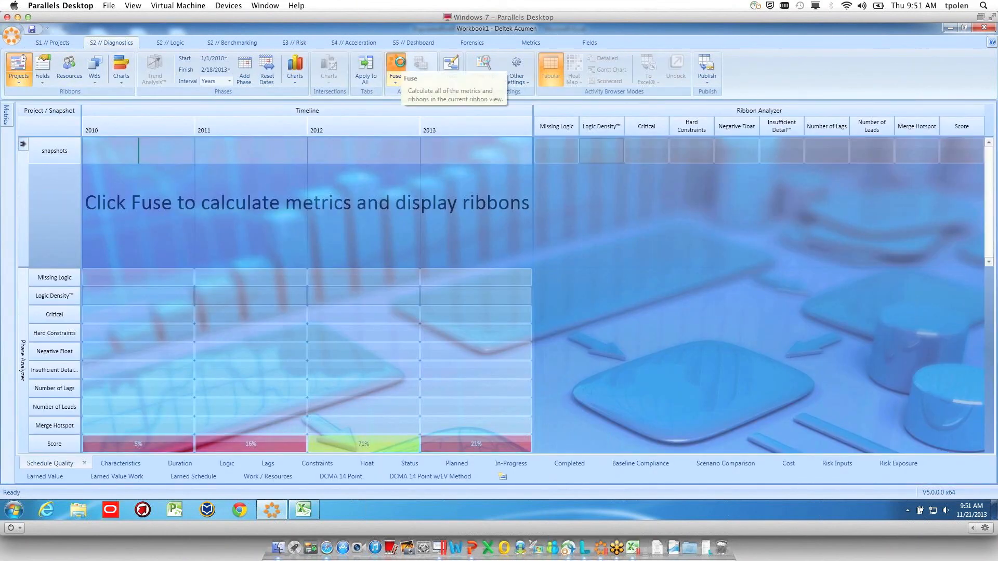
{"action": "left_click", "coordinate": [396, 68]}
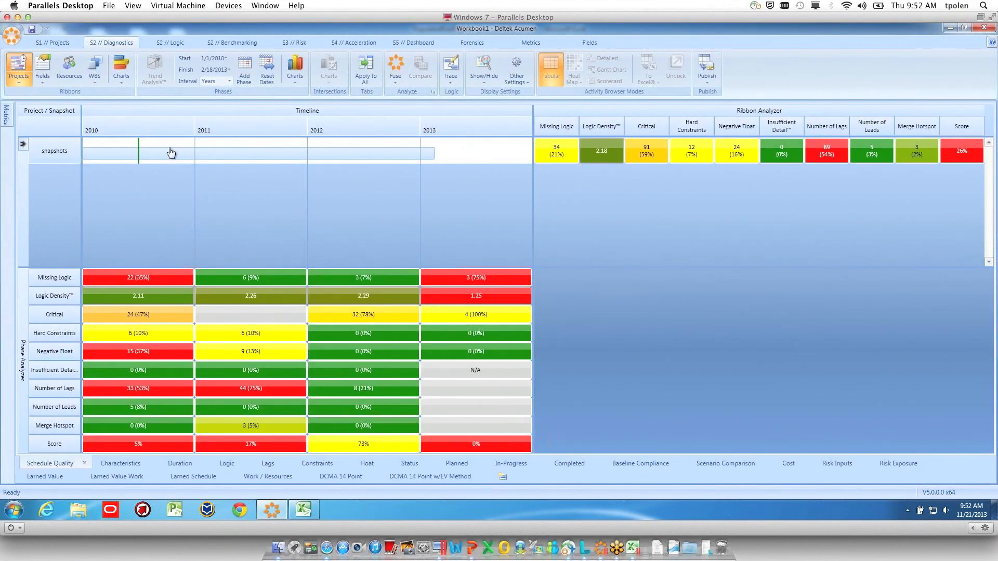
{"action": "left_click", "coordinate": [71, 66]}
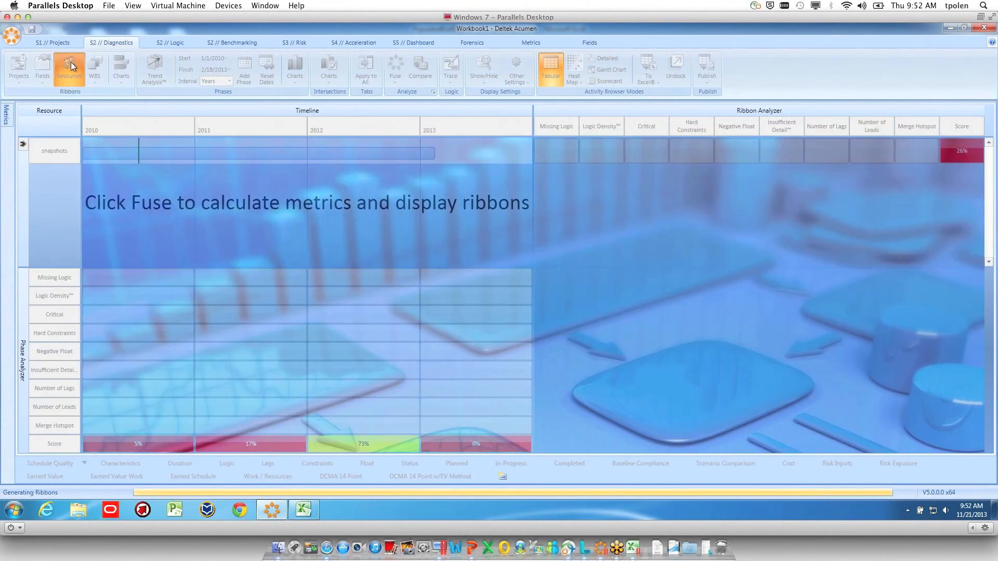
{"action": "left_click", "coordinate": [394, 65]}
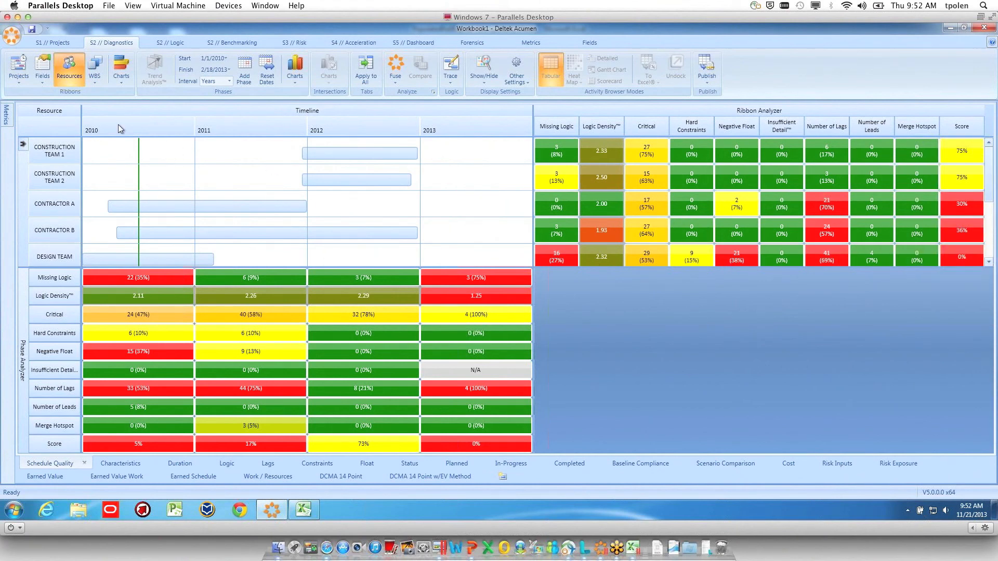
Calculate the schedule quality metrics grouped by the CAM field and list the activities of the Null ribbon
{"action": "left_click", "coordinate": [42, 73]}
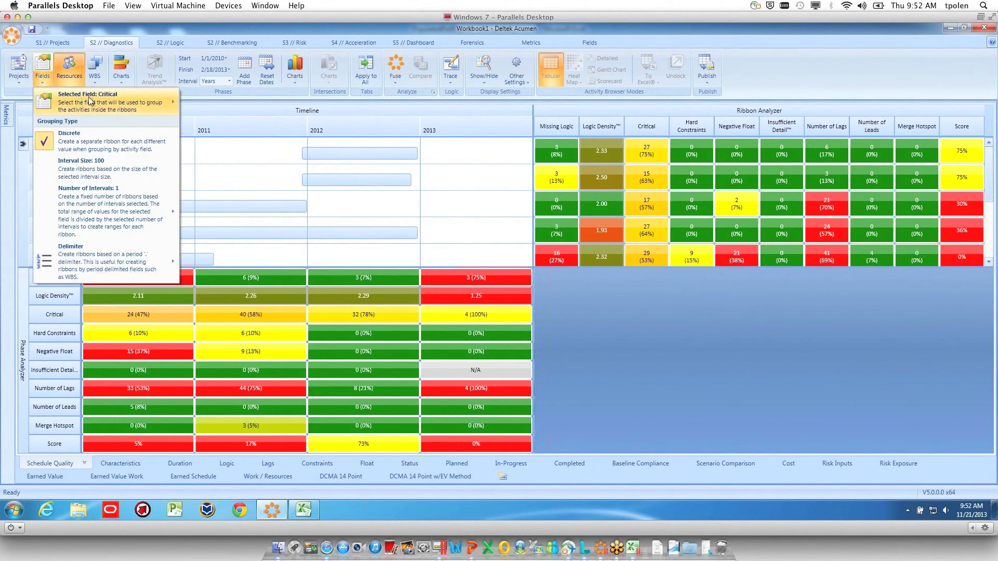
{"action": "mouse_move", "coordinate": [131, 101]}
{"action": "scroll", "coordinate": [233, 135], "scroll_direction": "down", "scroll_amount": 2}
{"action": "scroll", "coordinate": [233, 135], "scroll_direction": "down", "scroll_amount": 4}
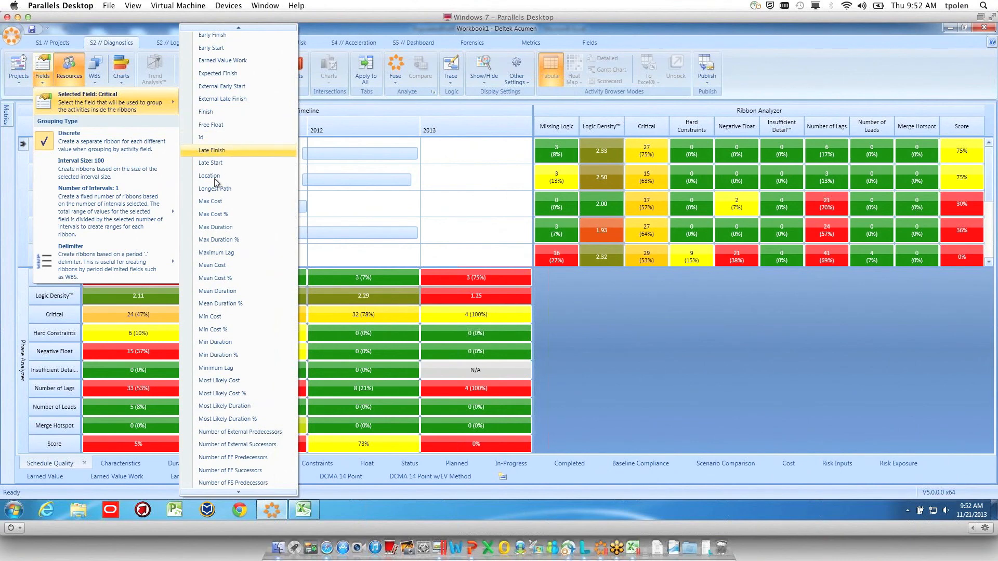
{"action": "scroll", "coordinate": [226, 235], "scroll_direction": "down", "scroll_amount": 4}
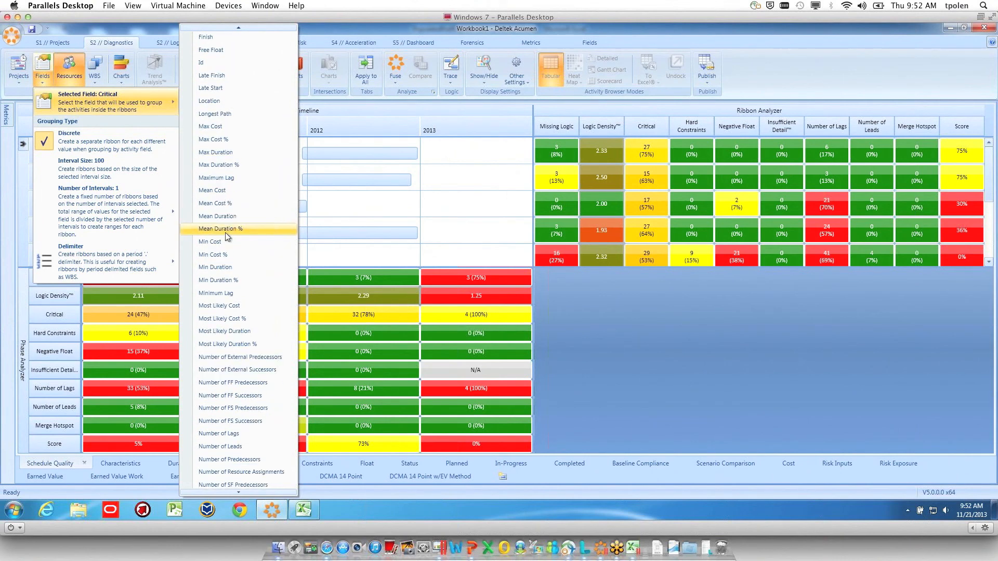
{"action": "scroll", "coordinate": [226, 235], "scroll_direction": "up", "scroll_amount": 7}
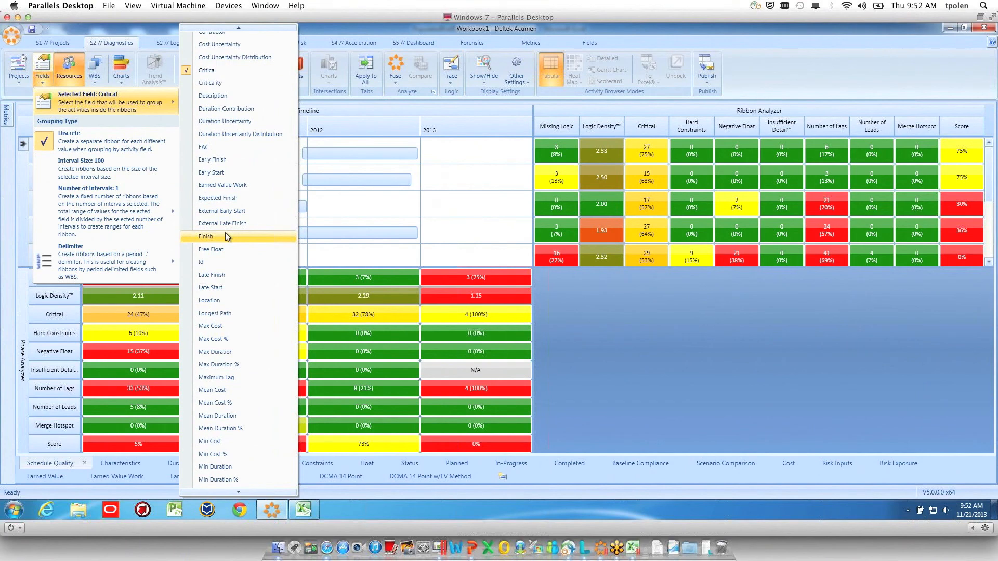
{"action": "scroll", "coordinate": [227, 236], "scroll_direction": "down", "scroll_amount": 1}
{"action": "scroll", "coordinate": [227, 237], "scroll_direction": "up", "scroll_amount": 3}
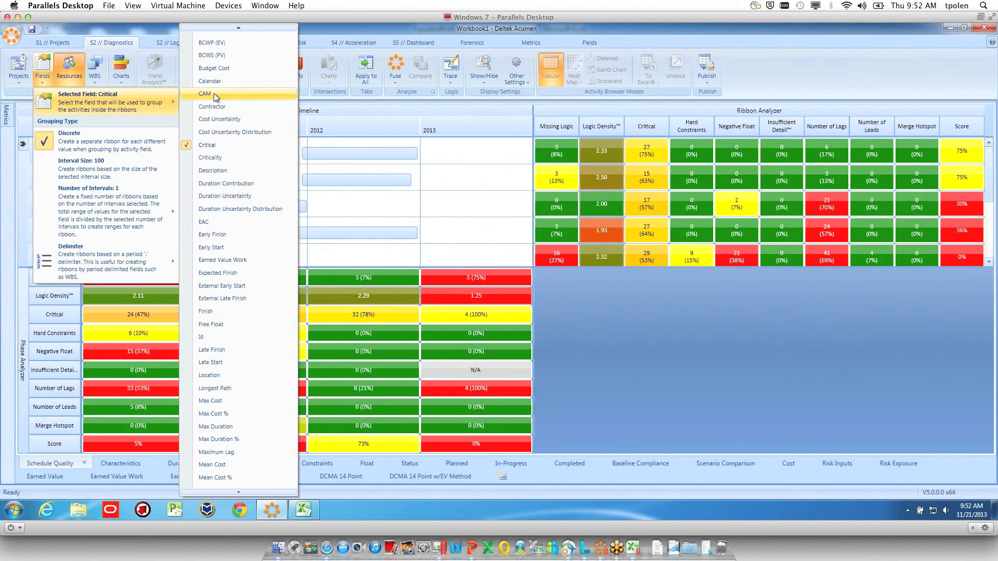
{"action": "left_click", "coordinate": [216, 95]}
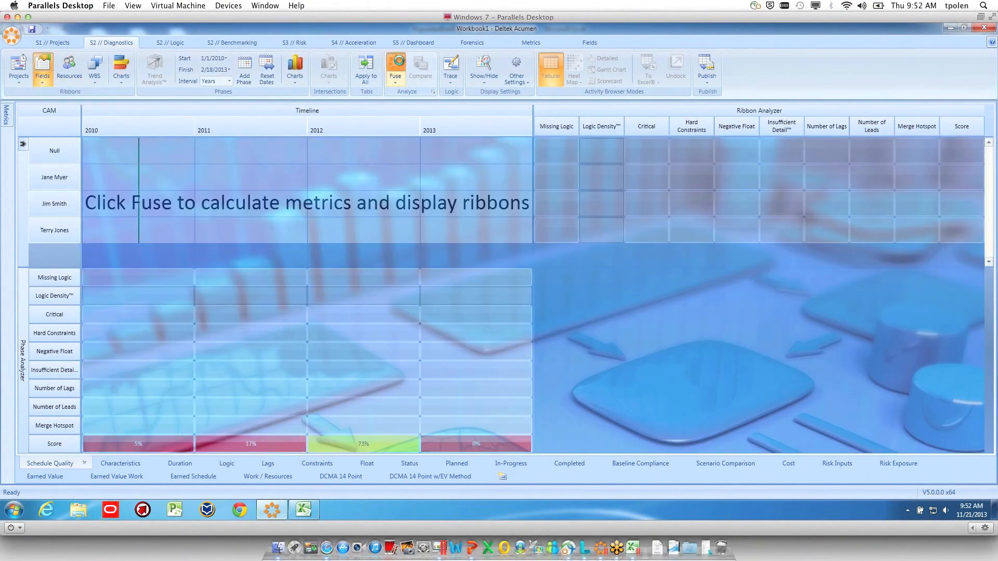
{"action": "left_click", "coordinate": [396, 66]}
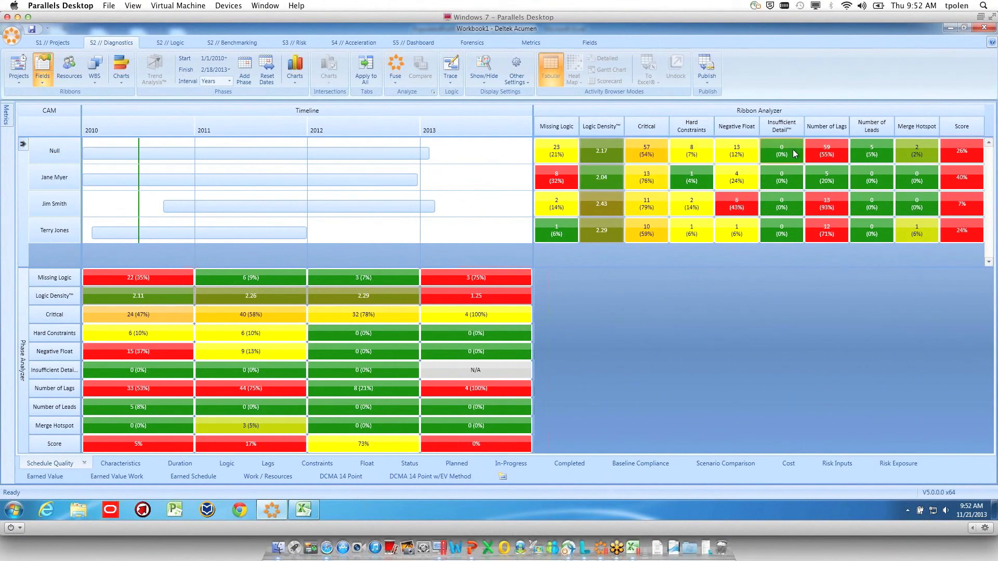
{"action": "left_click", "coordinate": [50, 152]}
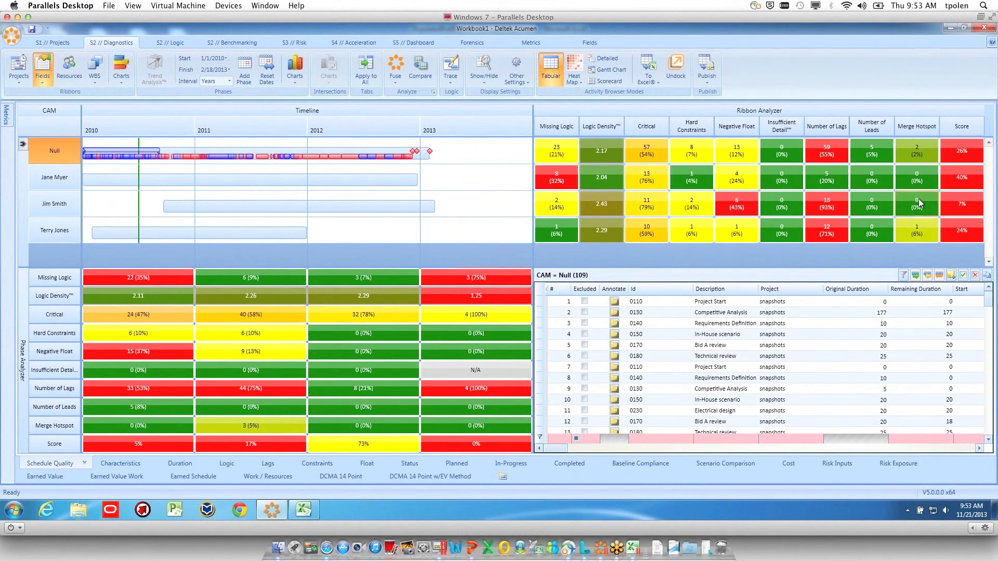
Examine the standard, user-defined and code source fields available for mapping in the snapshots project
{"action": "mouse_move", "coordinate": [957, 152]}
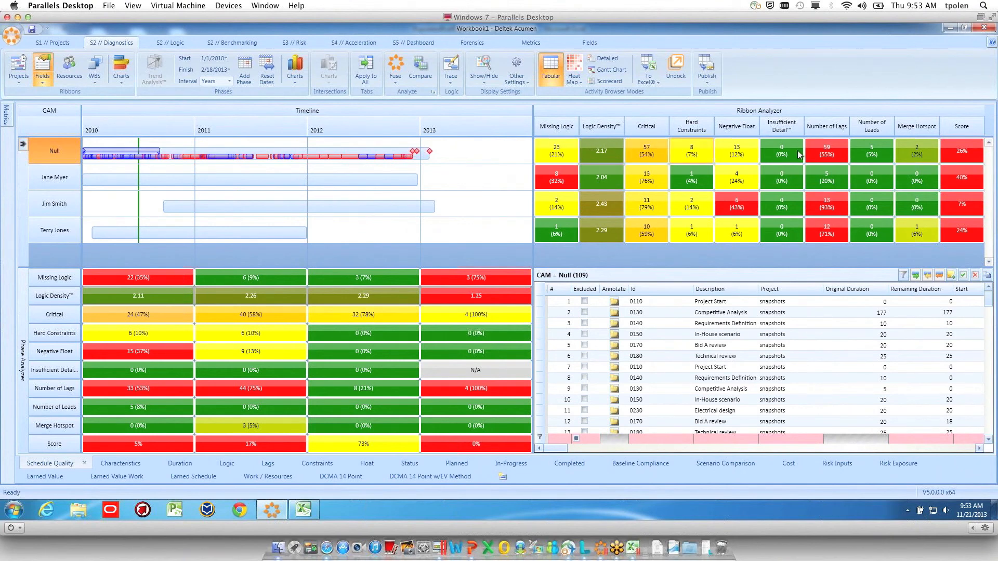
{"action": "mouse_move", "coordinate": [911, 155]}
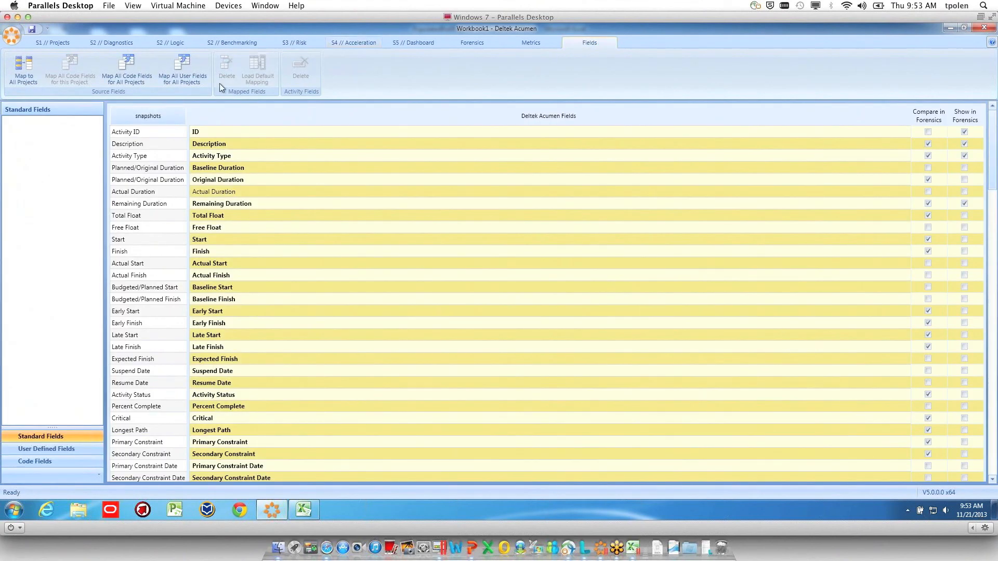
{"action": "left_click", "coordinate": [146, 117]}
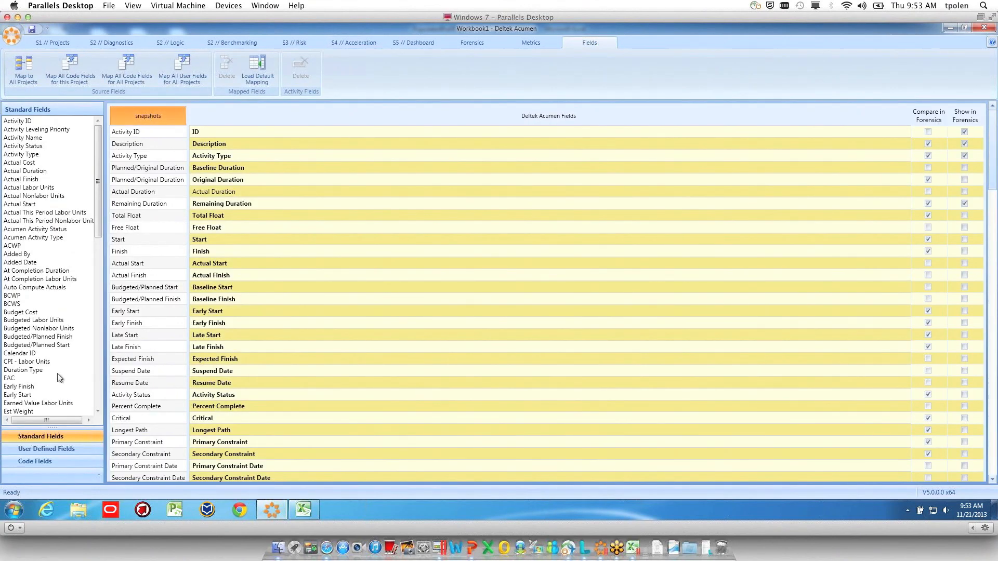
{"action": "left_click", "coordinate": [50, 453]}
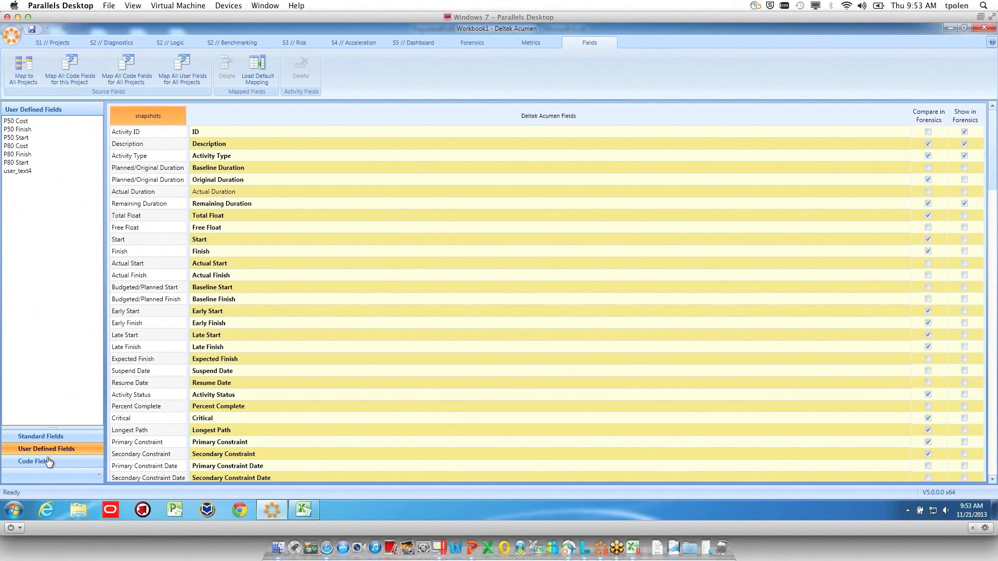
{"action": "left_click", "coordinate": [46, 464]}
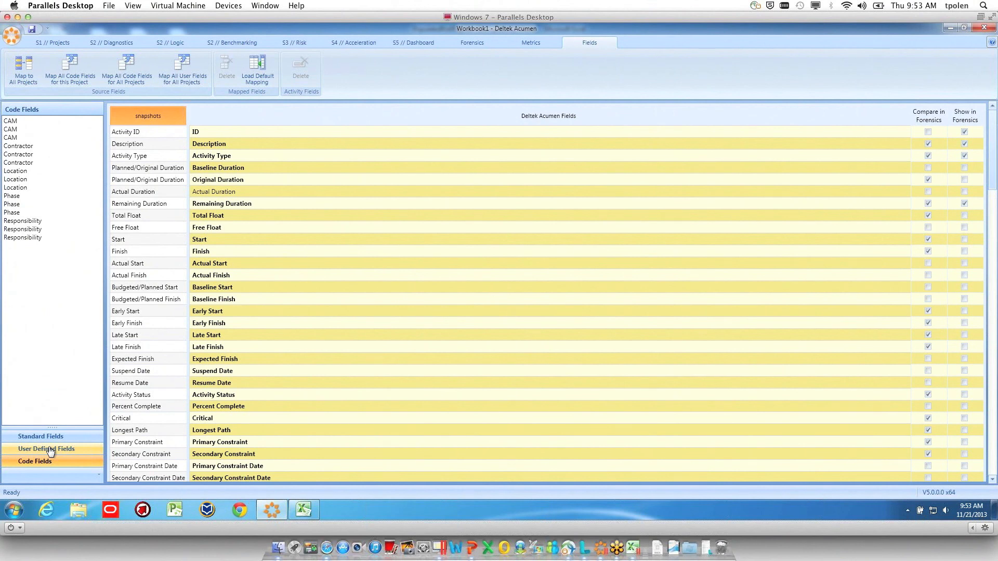
{"action": "left_click", "coordinate": [50, 450]}
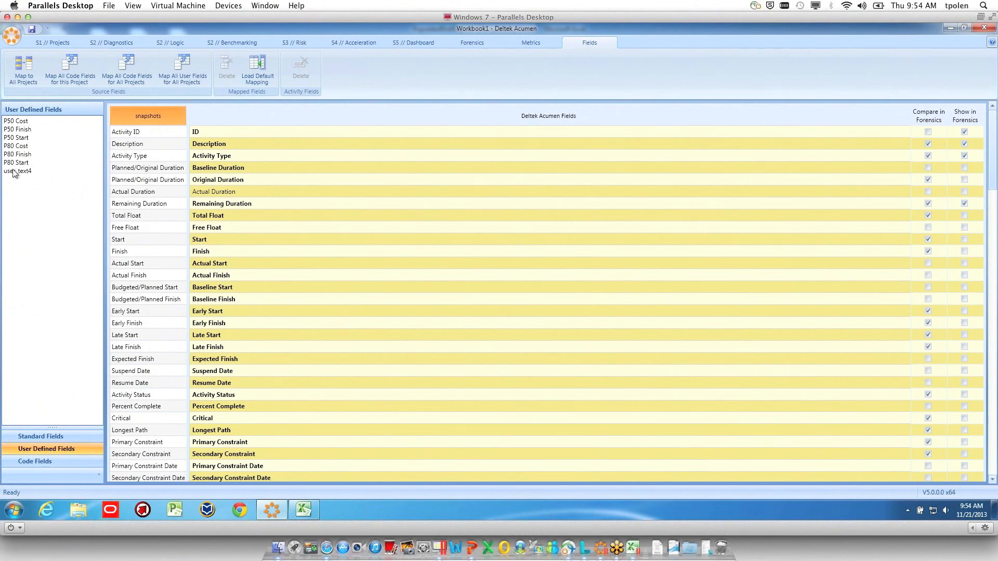
{"action": "mouse_move", "coordinate": [21, 174]}
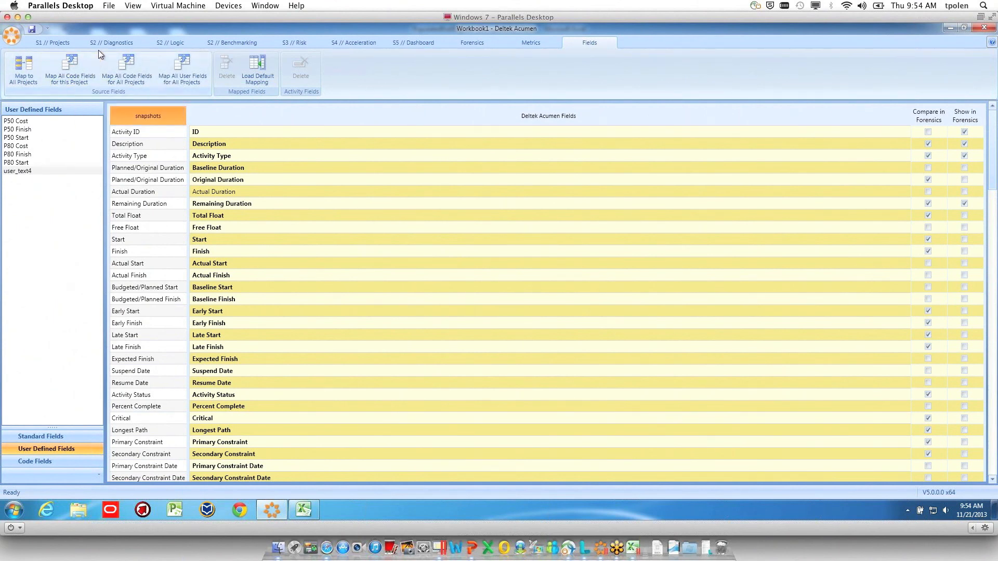
Remove the Number of Lags metric from the Ribbon Analyzer and recalculate the schedule quality scores
{"action": "left_click", "coordinate": [58, 44]}
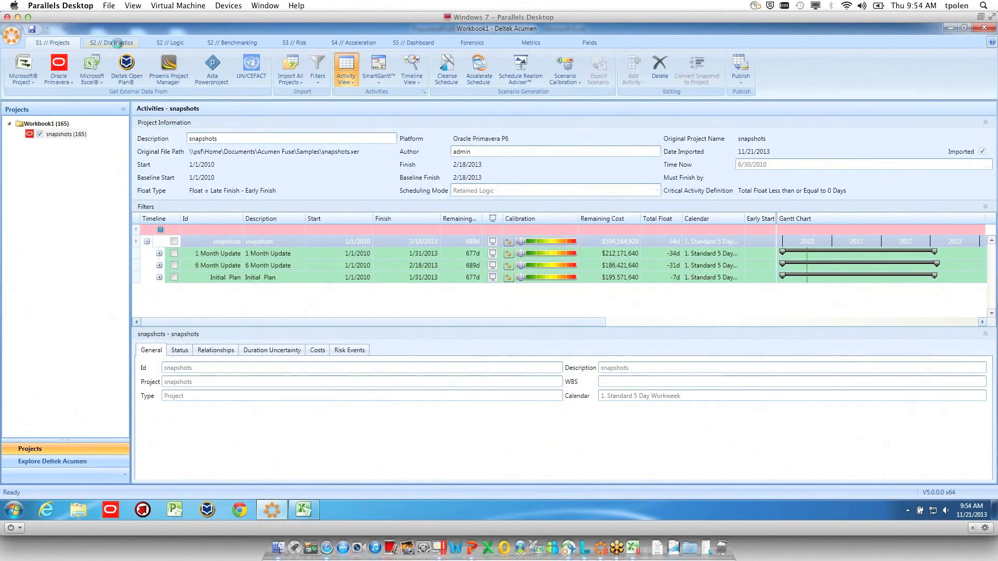
{"action": "left_click", "coordinate": [118, 45]}
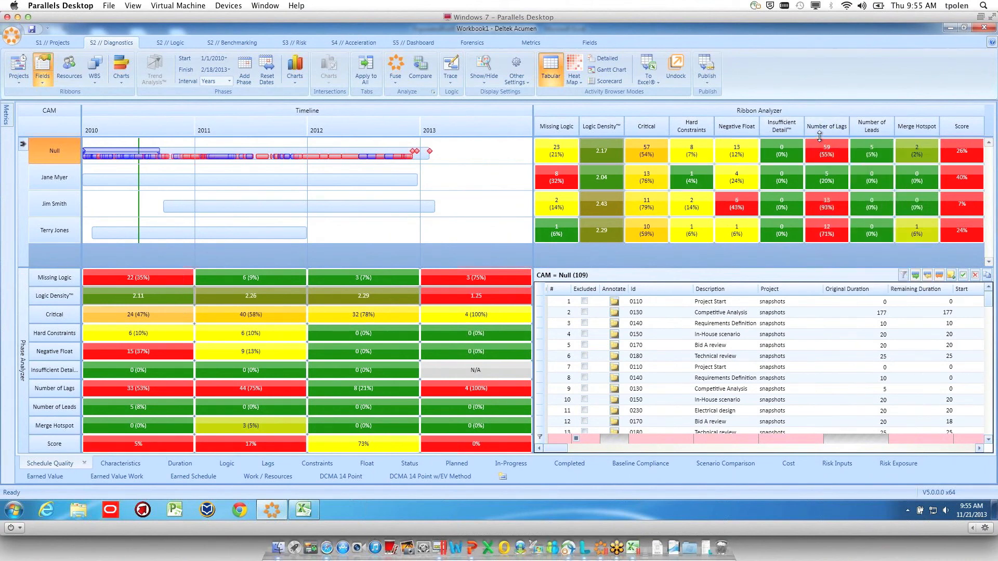
{"action": "mouse_move", "coordinate": [823, 132]}
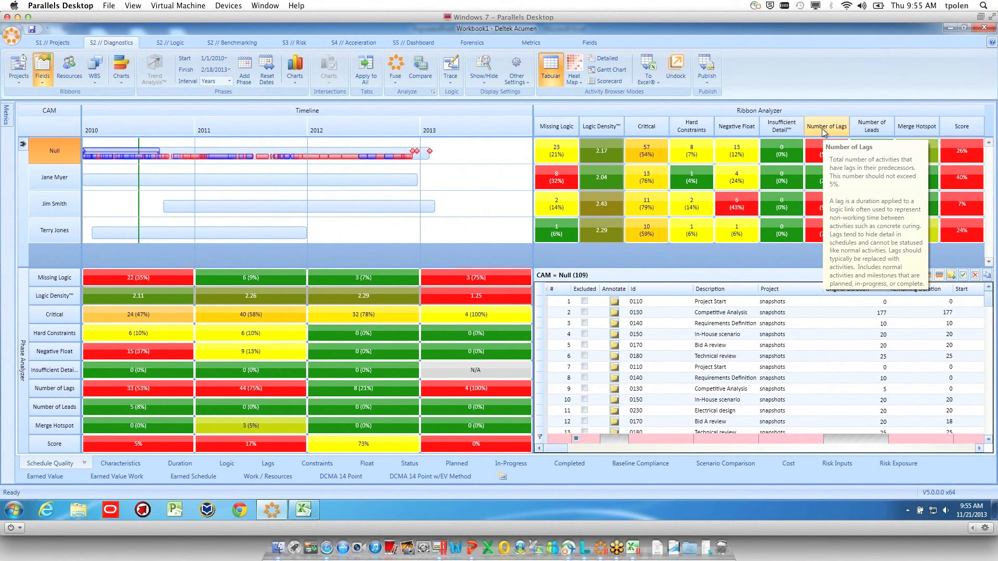
{"action": "right_click", "coordinate": [822, 133]}
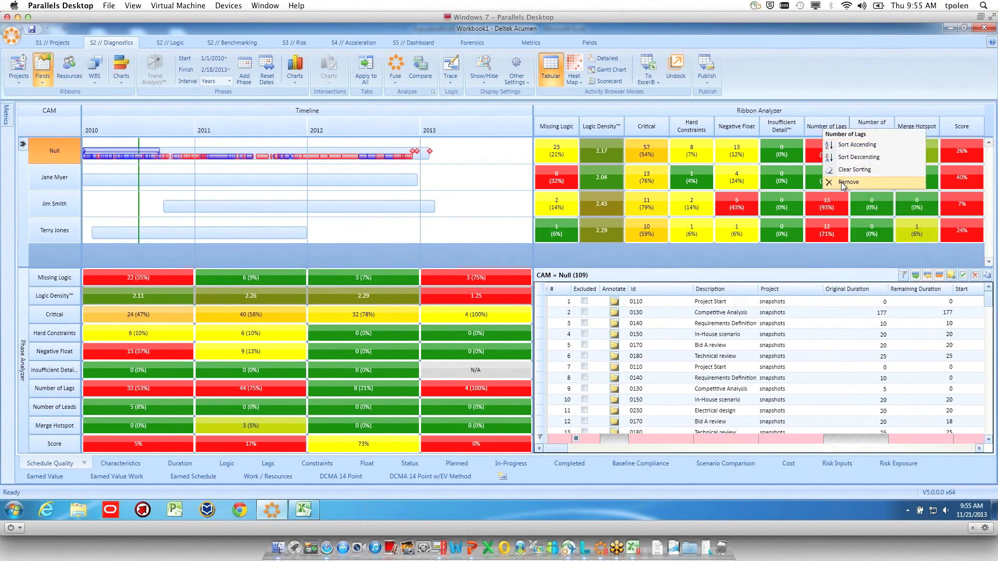
{"action": "left_click", "coordinate": [842, 183]}
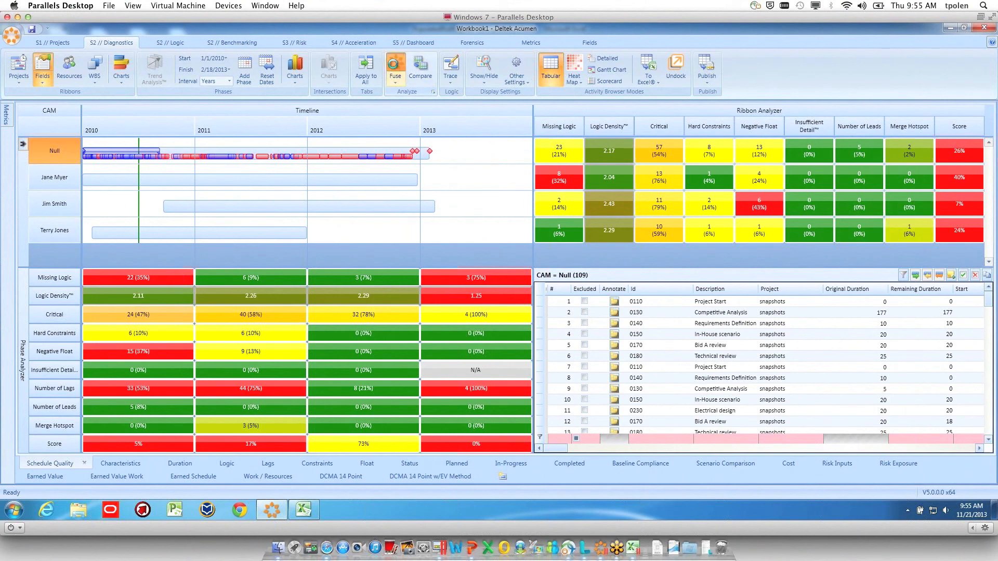
{"action": "left_click", "coordinate": [394, 67]}
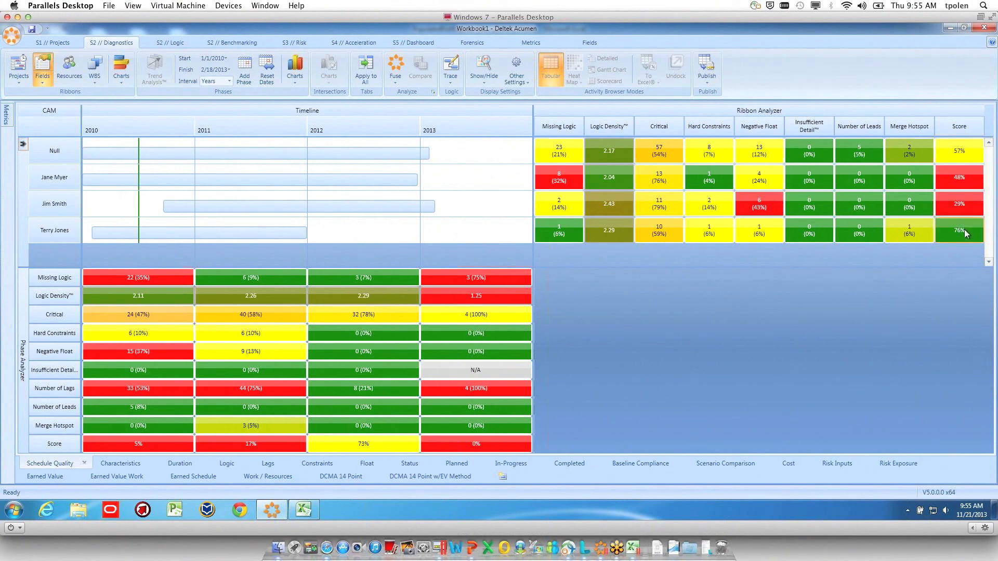
Add the 0 to 20 Days Float metric from the Advanced Float group to the Ribbon Analyzer and recalculate the metrics
{"action": "left_click", "coordinate": [7, 116]}
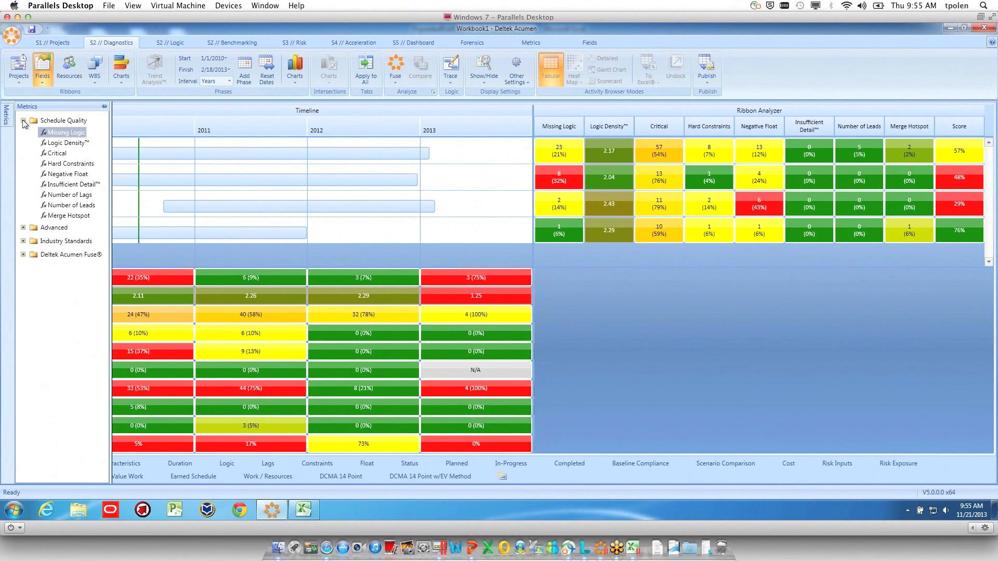
{"action": "left_click", "coordinate": [22, 120]}
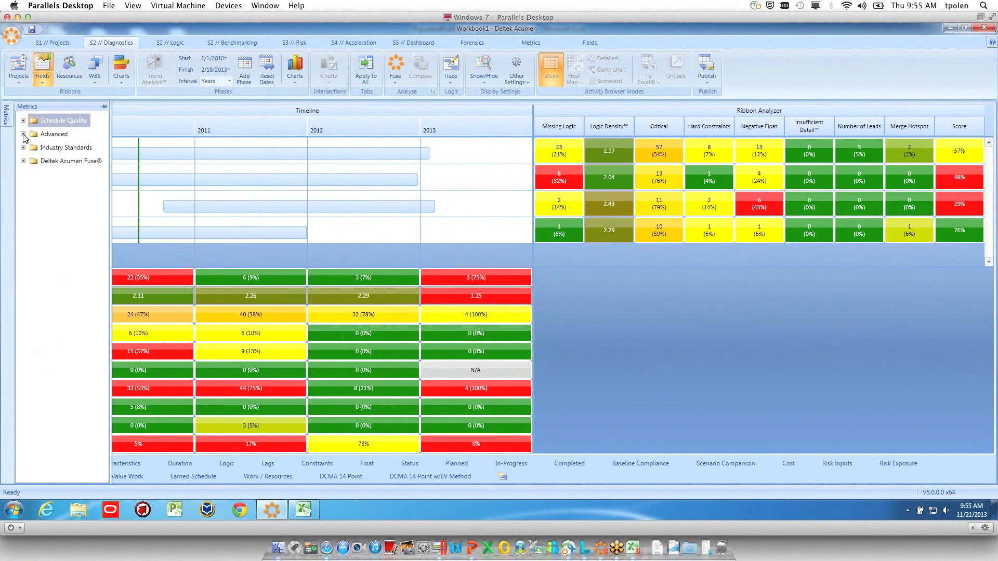
{"action": "left_click", "coordinate": [23, 134]}
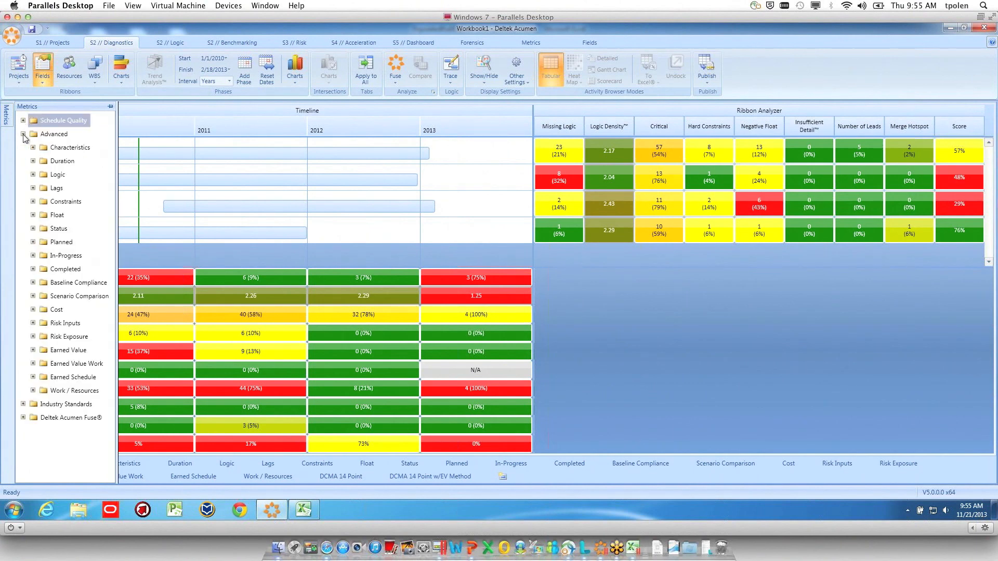
{"action": "left_click", "coordinate": [33, 216]}
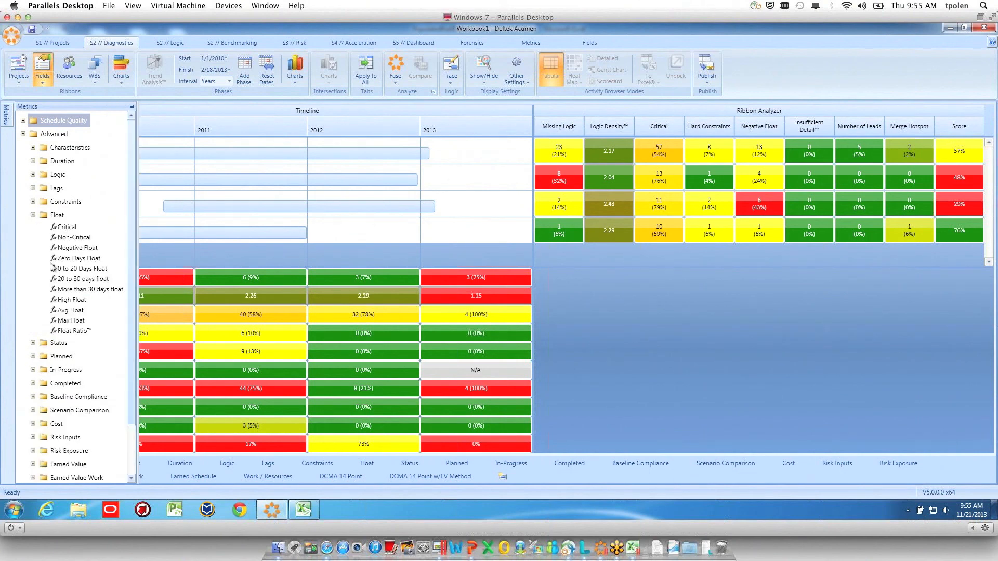
{"action": "left_click", "coordinate": [75, 269]}
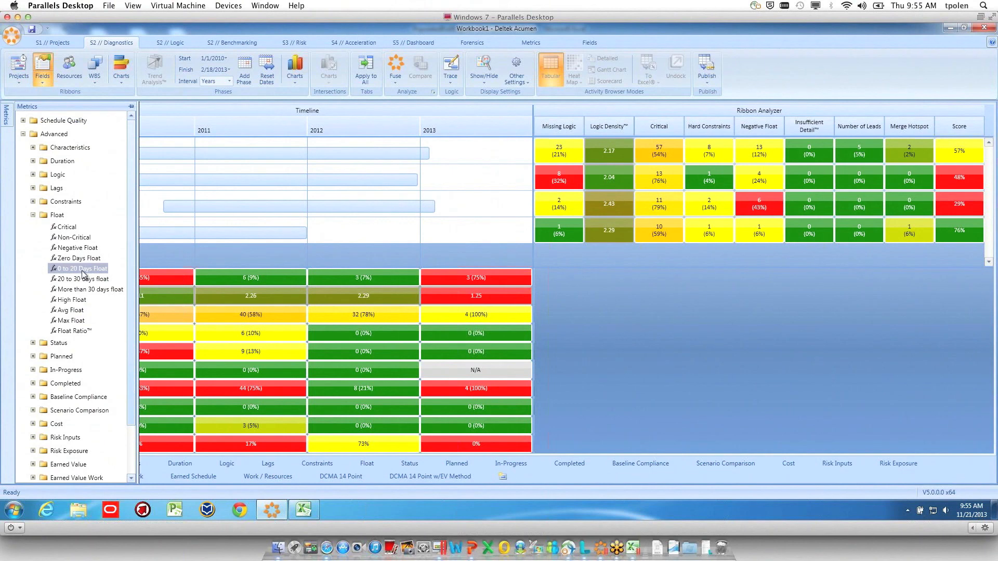
{"action": "right_click", "coordinate": [82, 270]}
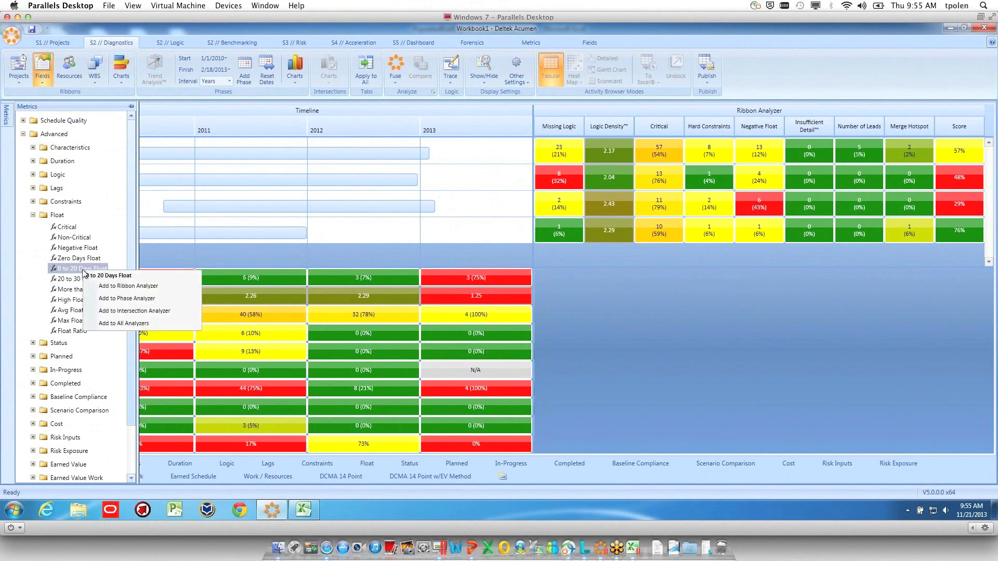
{"action": "left_click", "coordinate": [117, 287]}
{"action": "left_click", "coordinate": [394, 67]}
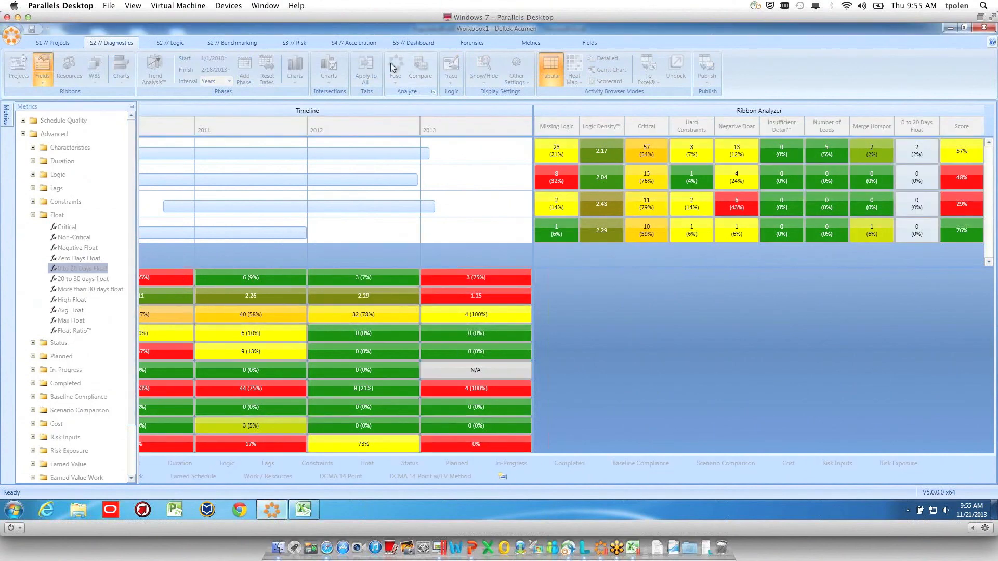
{"action": "mouse_move", "coordinate": [929, 145]}
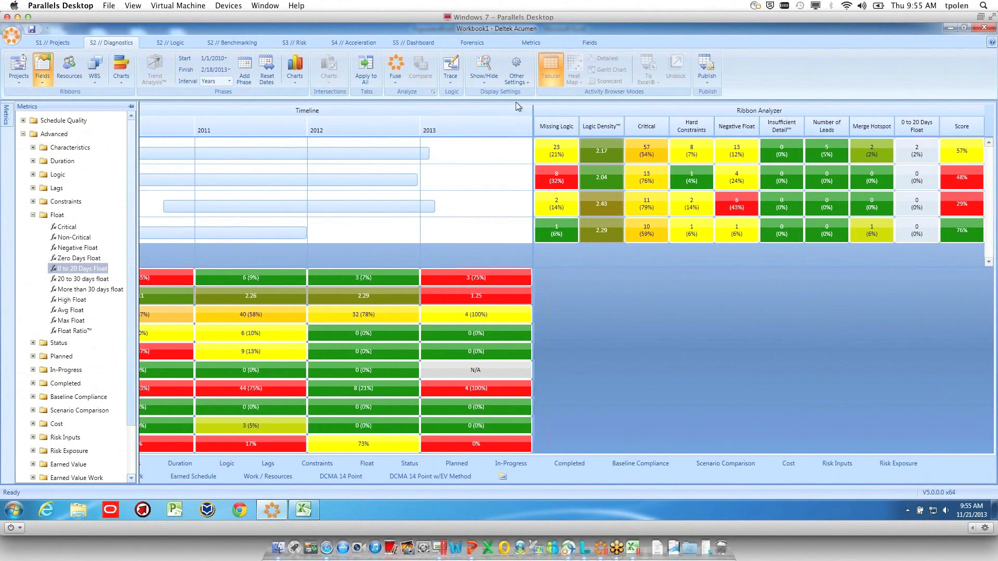
{"action": "left_click", "coordinate": [321, 110]}
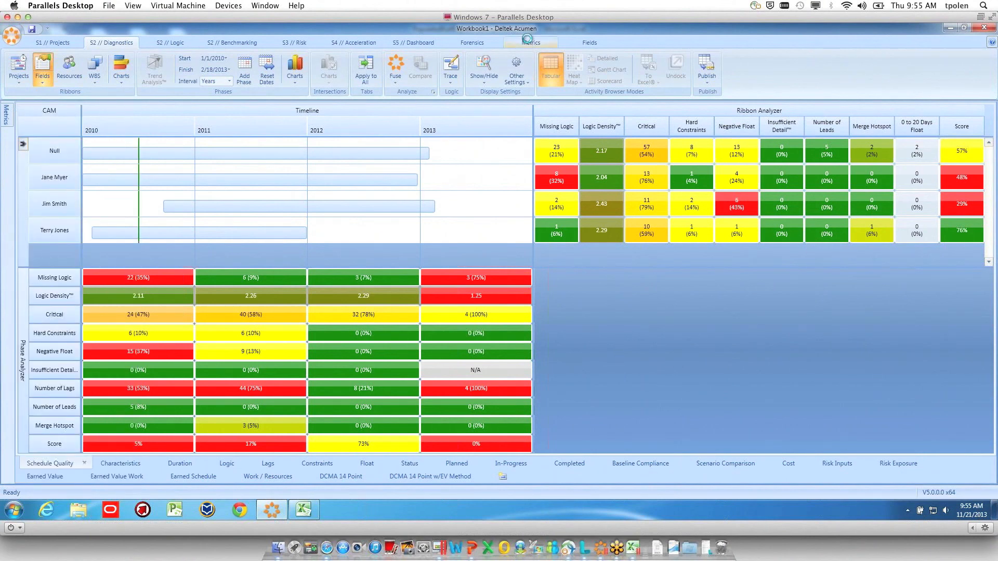
Examine the 0 to 20 Days Float formula and the tripwire thresholds of that metric and Missing Logic, and return to the diagnostics
{"action": "left_click", "coordinate": [527, 41]}
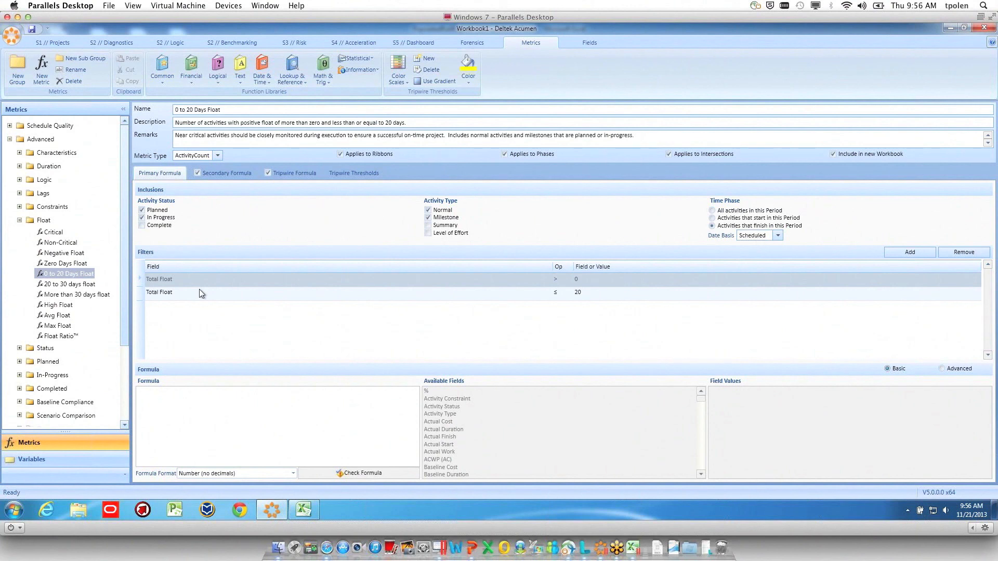
{"action": "left_click", "coordinate": [9, 126]}
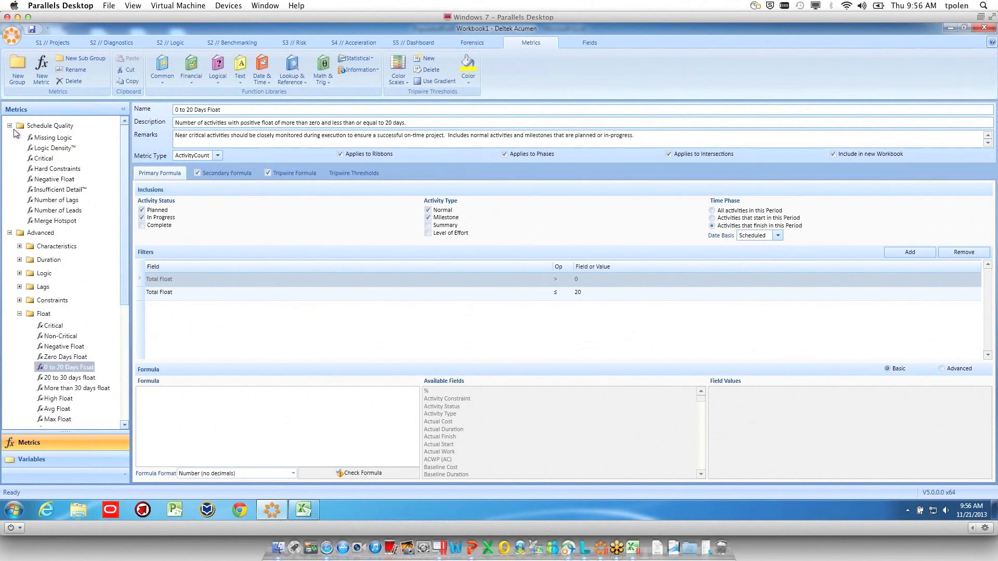
{"action": "left_click", "coordinate": [124, 44]}
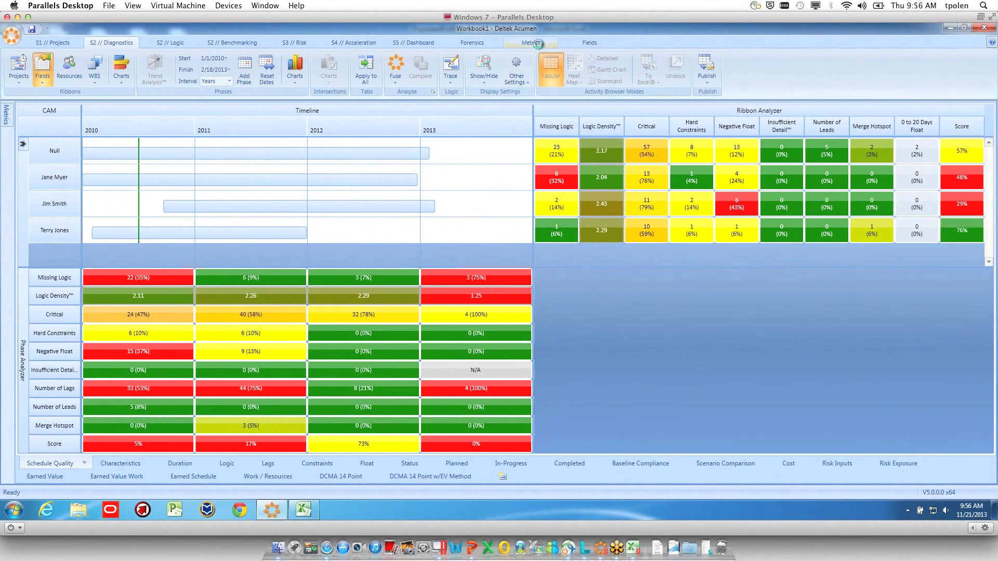
{"action": "left_click", "coordinate": [532, 43]}
{"action": "left_click", "coordinate": [355, 178]}
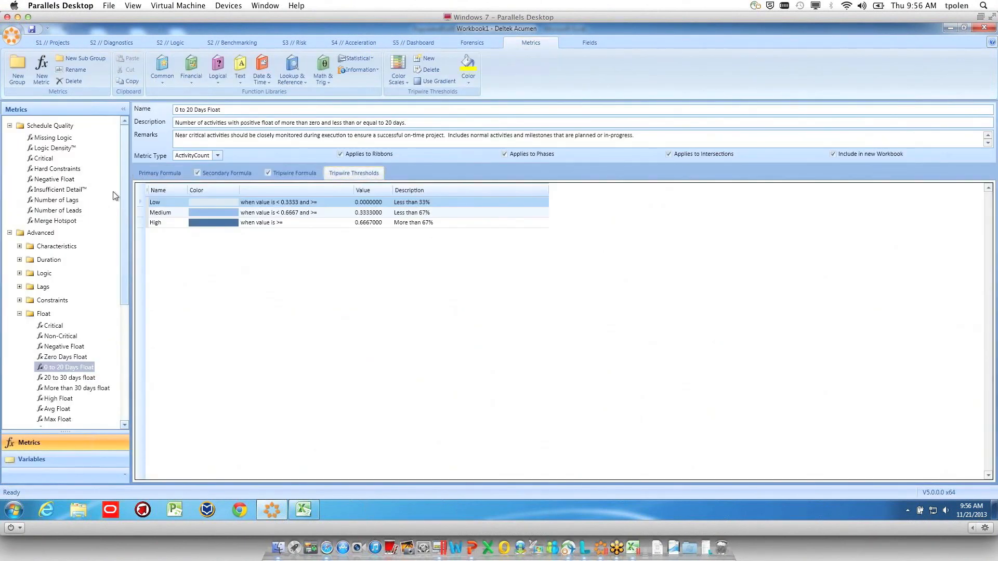
{"action": "left_click", "coordinate": [50, 138]}
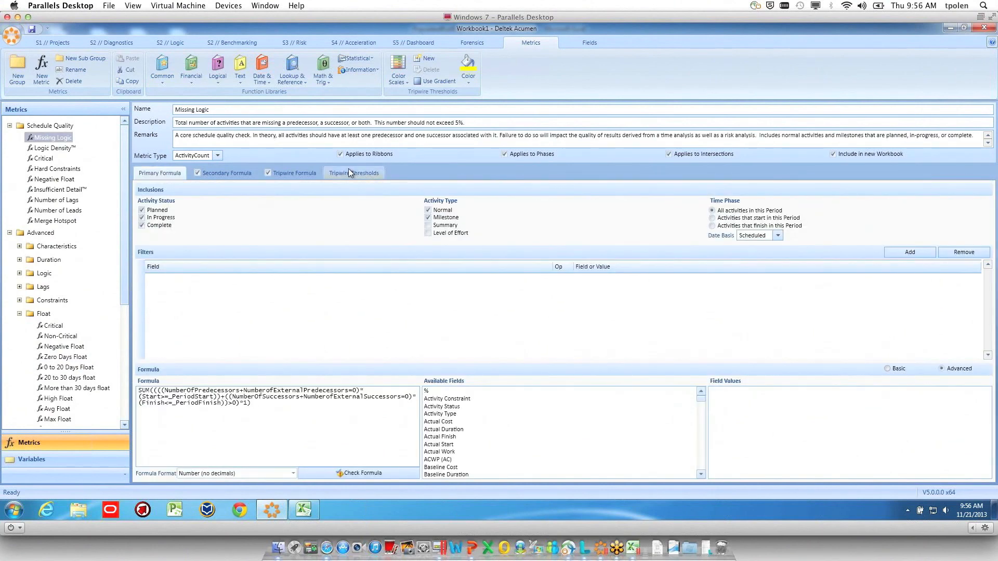
{"action": "left_click", "coordinate": [349, 172]}
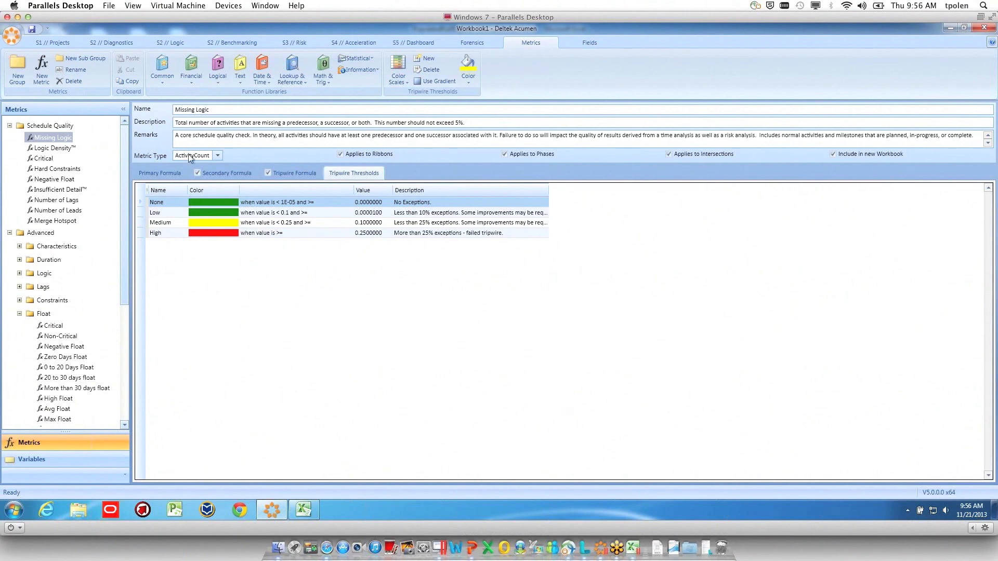
{"action": "left_click", "coordinate": [112, 44]}
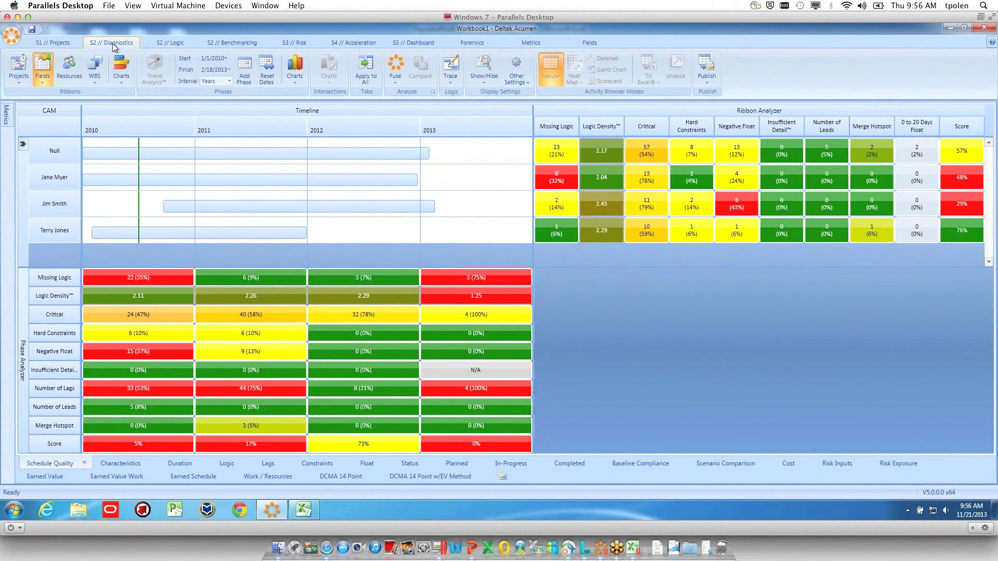
Display the risk register beside the snapshots activities in the risk workspace
{"action": "left_click", "coordinate": [303, 43]}
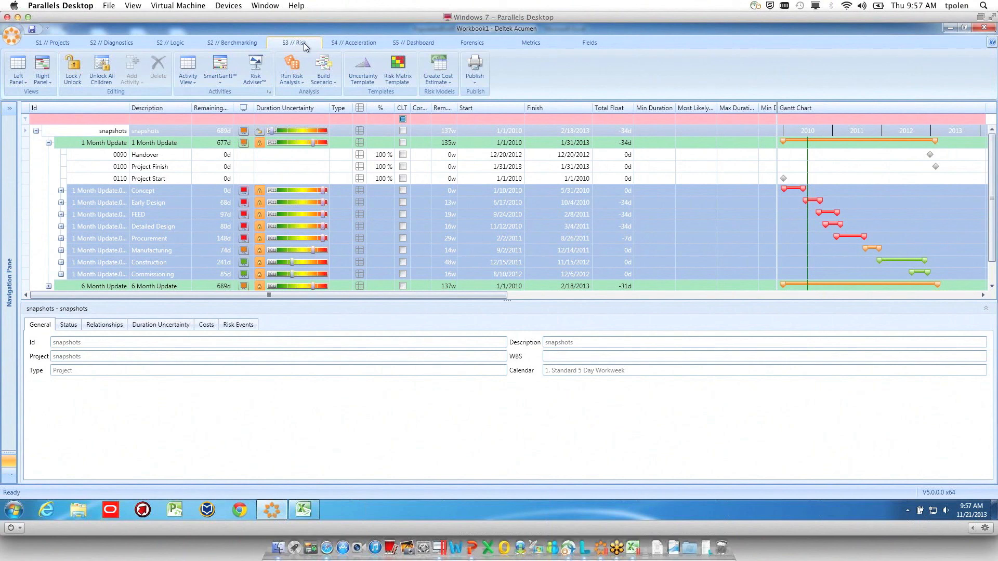
{"action": "left_click", "coordinate": [41, 83]}
{"action": "left_click", "coordinate": [73, 296]}
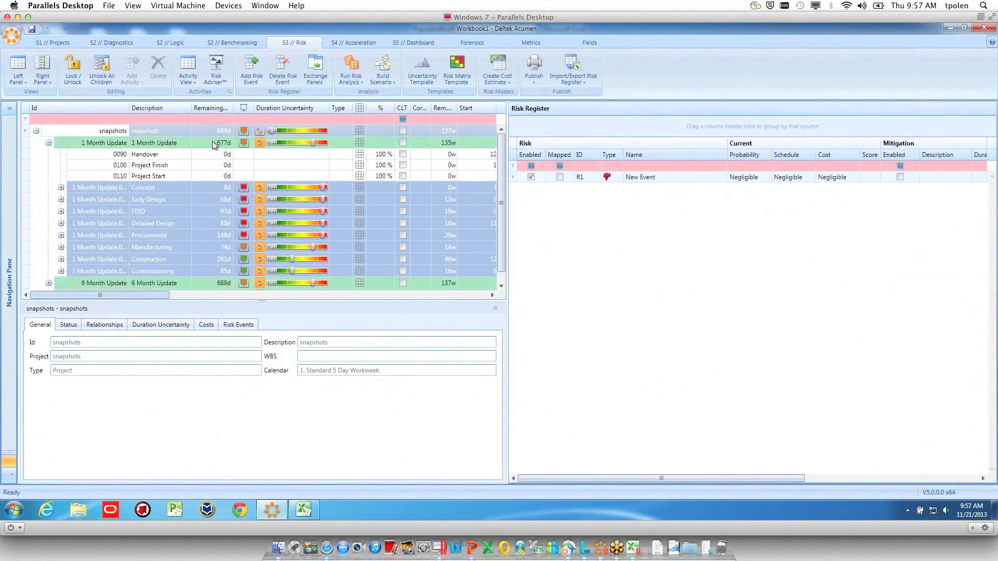
Import the risk register for the snapshots project from the PopulatedRiskRegister Excel workbook in the Samples folder
{"action": "left_click", "coordinate": [575, 80]}
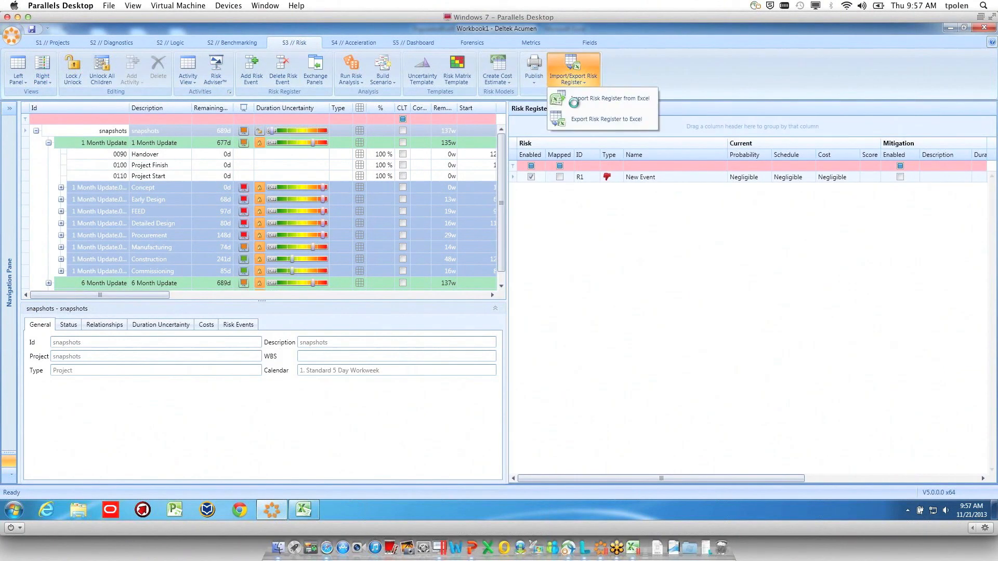
{"action": "left_click", "coordinate": [575, 99]}
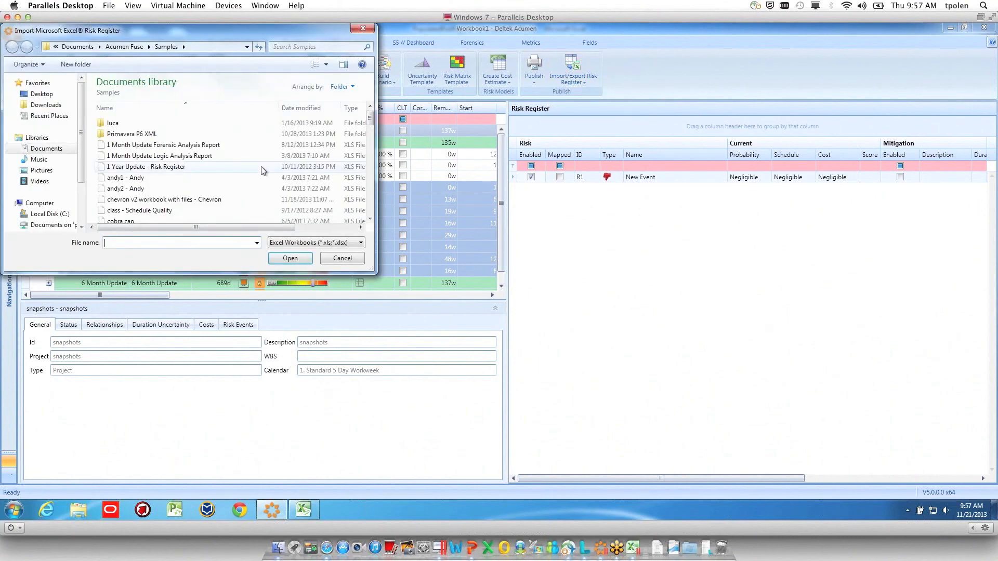
{"action": "left_click_drag", "start_coordinate": [370, 124], "coordinate": [371, 165]}
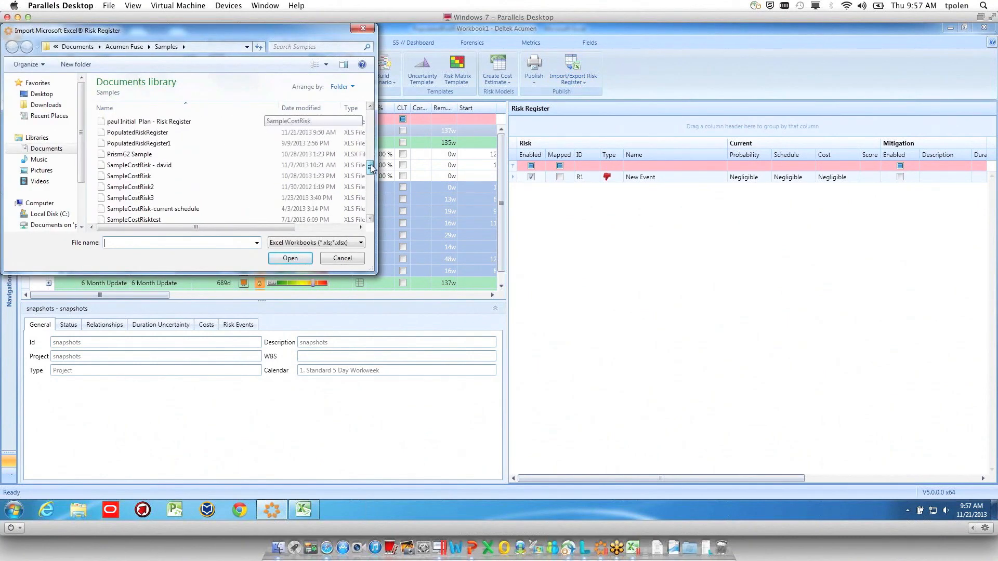
{"action": "left_click", "coordinate": [130, 133]}
{"action": "double_click", "coordinate": [129, 134]}
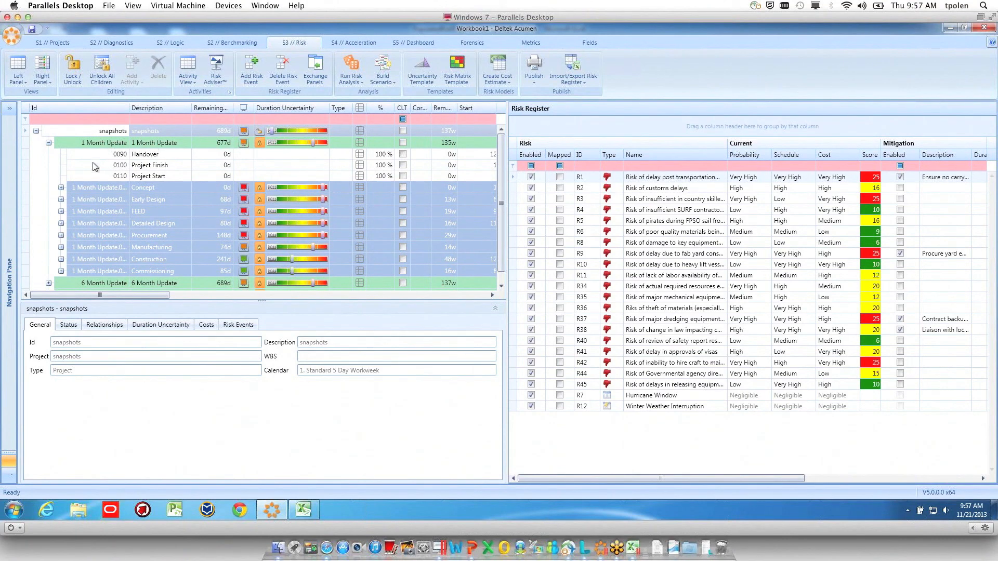
Map risk R42 in the risk register to the Handover milestone of the 1 Month Update
{"action": "left_click", "coordinate": [158, 156]}
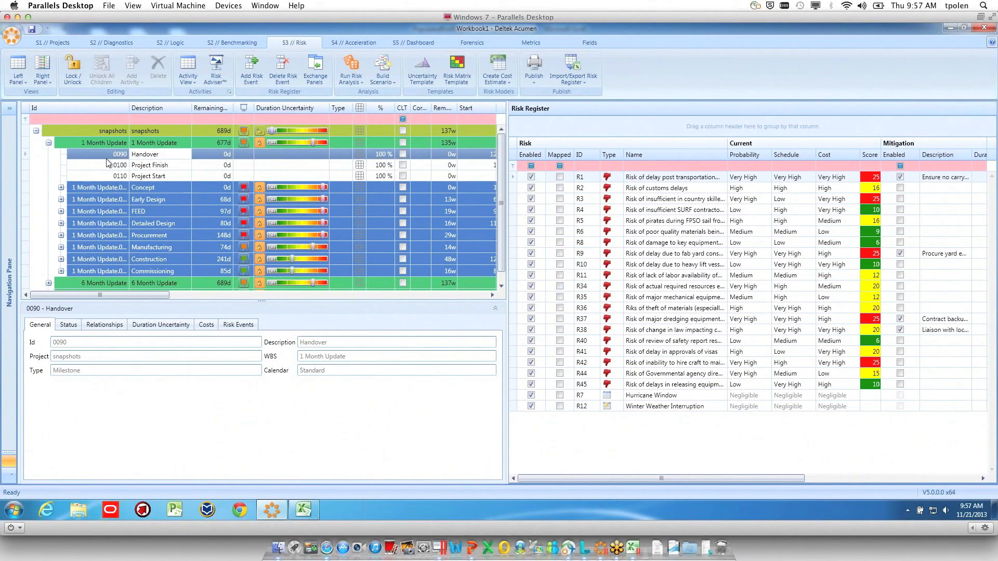
{"action": "left_click", "coordinate": [559, 362]}
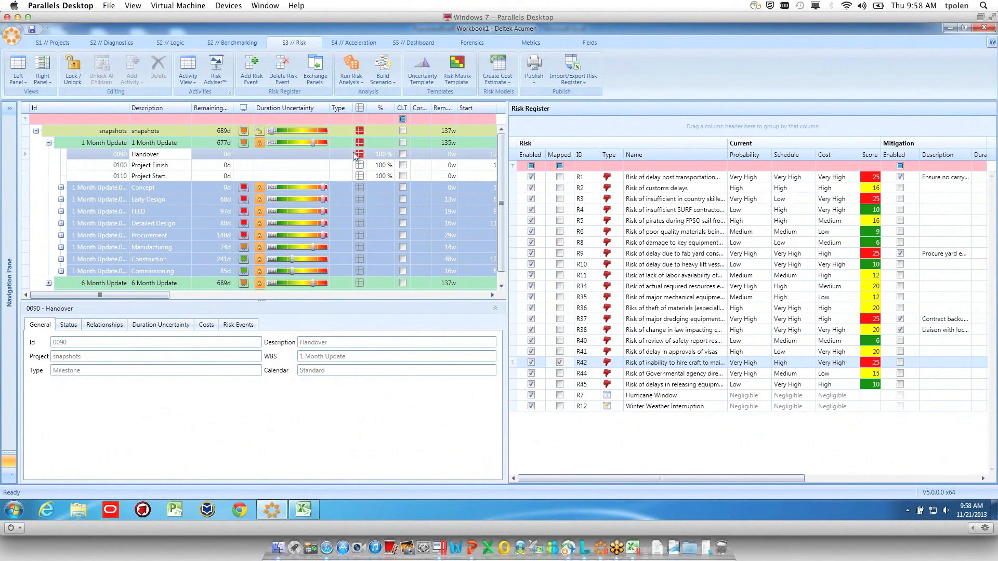
{"action": "left_click", "coordinate": [61, 188]}
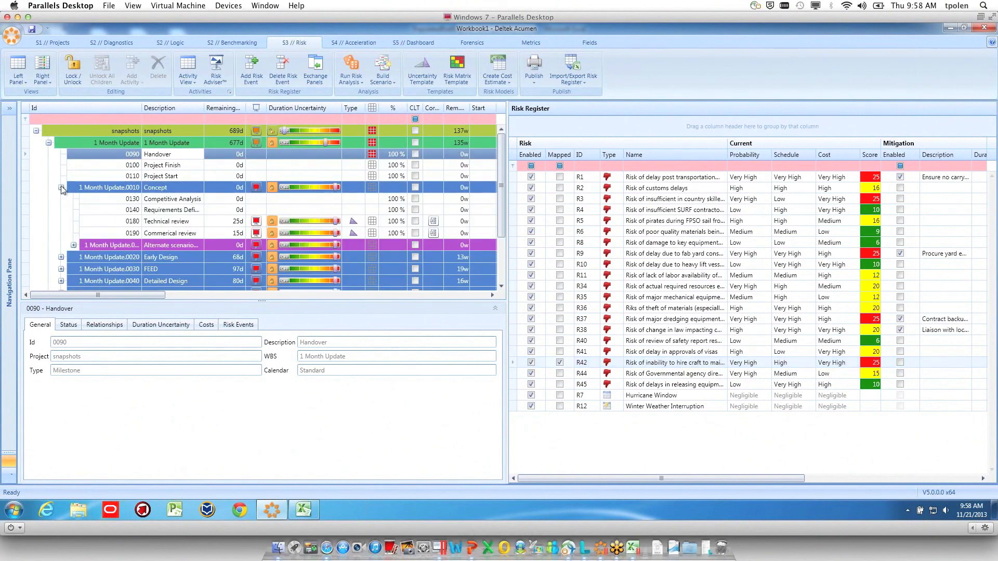
{"action": "left_click", "coordinate": [61, 187]}
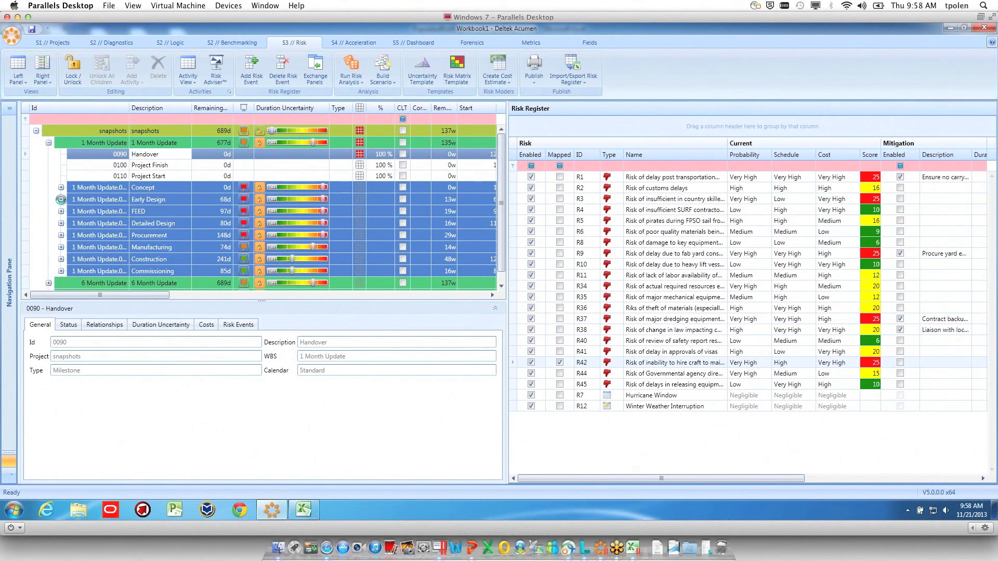
Expand the Early Design group, map risk R9 to it, and check the mapped risk on its Telecoms Design activity
{"action": "left_click", "coordinate": [61, 199]}
{"action": "left_click", "coordinate": [111, 202]}
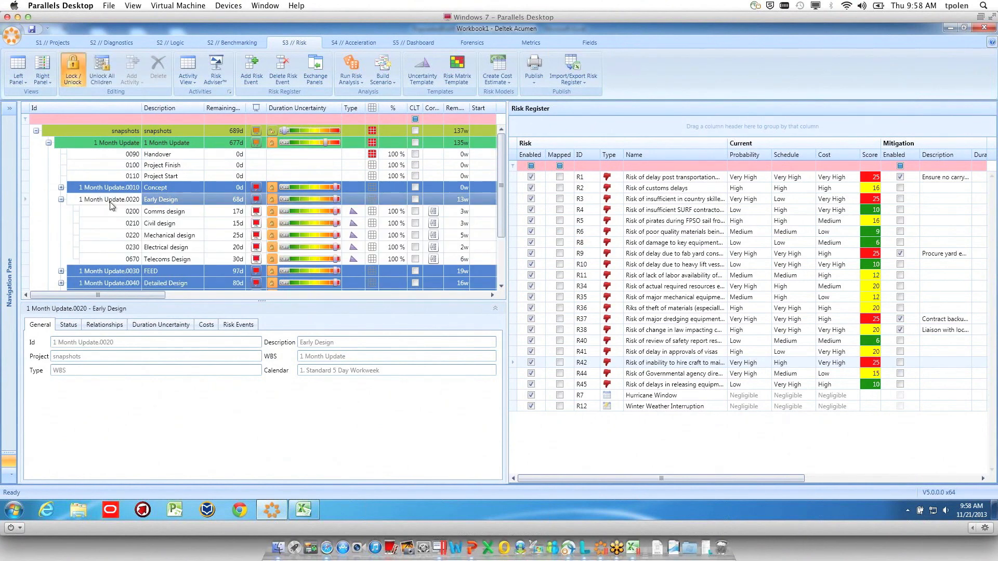
{"action": "left_click", "coordinate": [559, 254]}
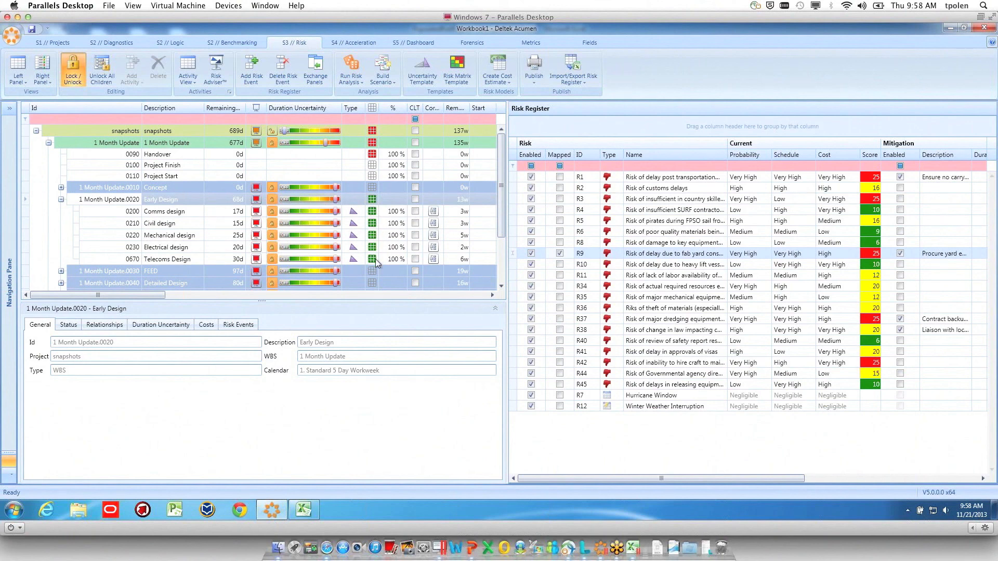
{"action": "mouse_move", "coordinate": [375, 260]}
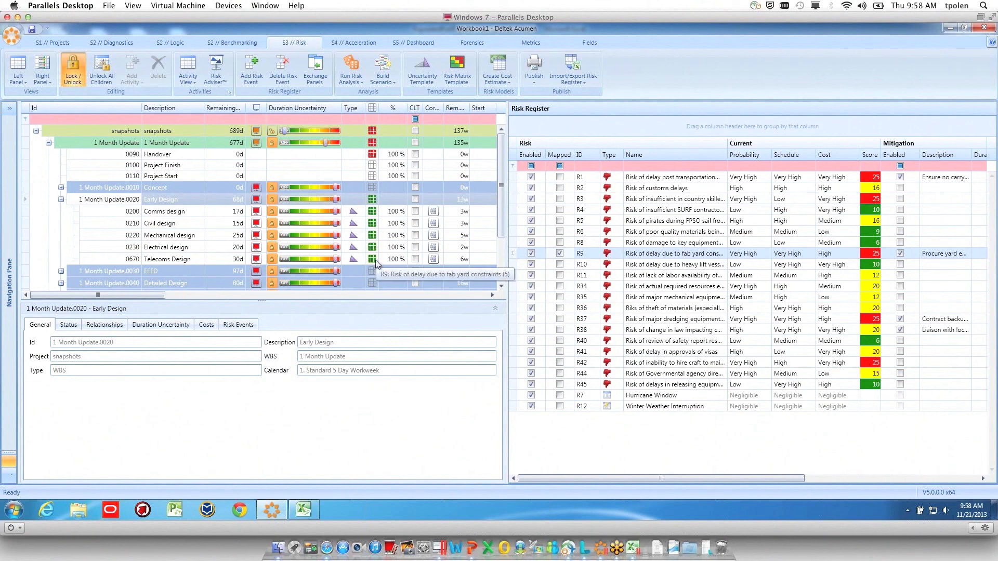
Map the Hurricane Window event (R7) to the 1 Month Update group
{"action": "left_click", "coordinate": [111, 143]}
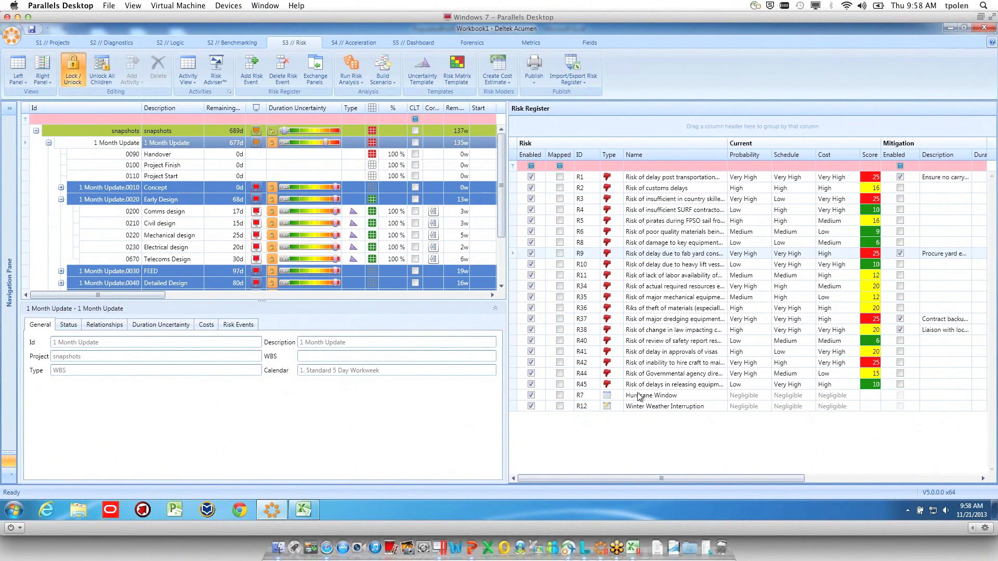
{"action": "left_click", "coordinate": [560, 395]}
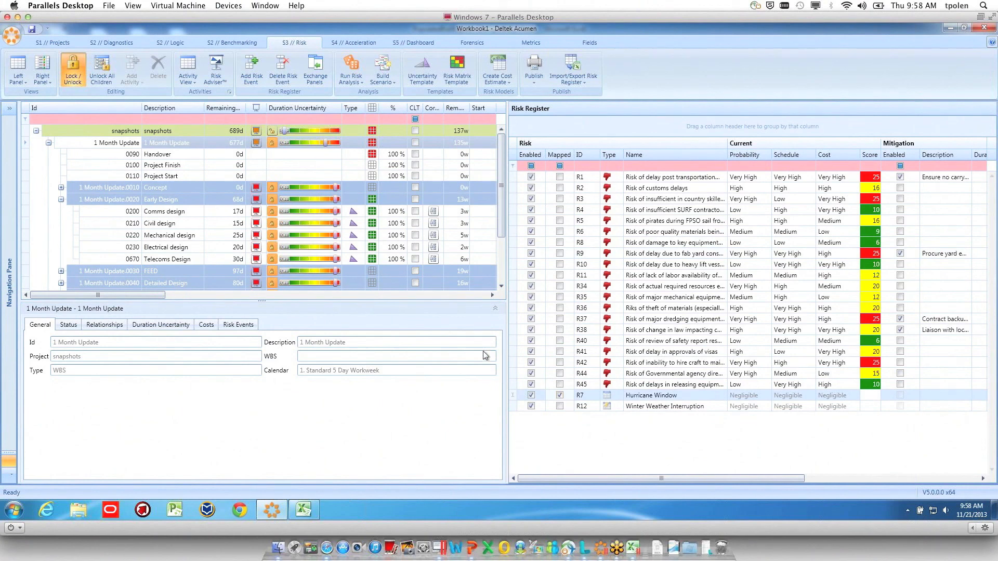
Map the Hurricane Window event (R7) and risk R1 to the entire snapshots project
{"action": "left_click", "coordinate": [110, 132]}
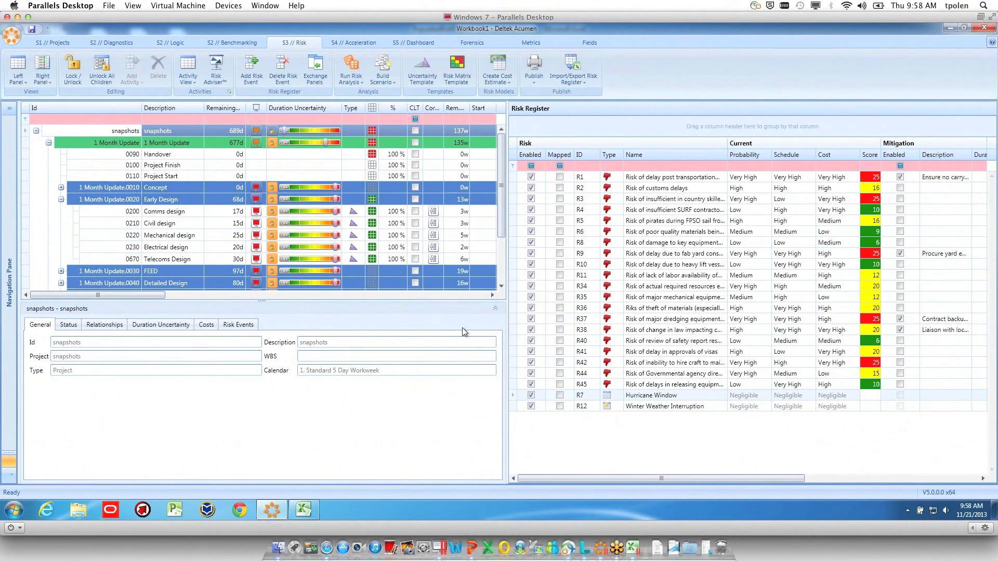
{"action": "left_click", "coordinate": [560, 396]}
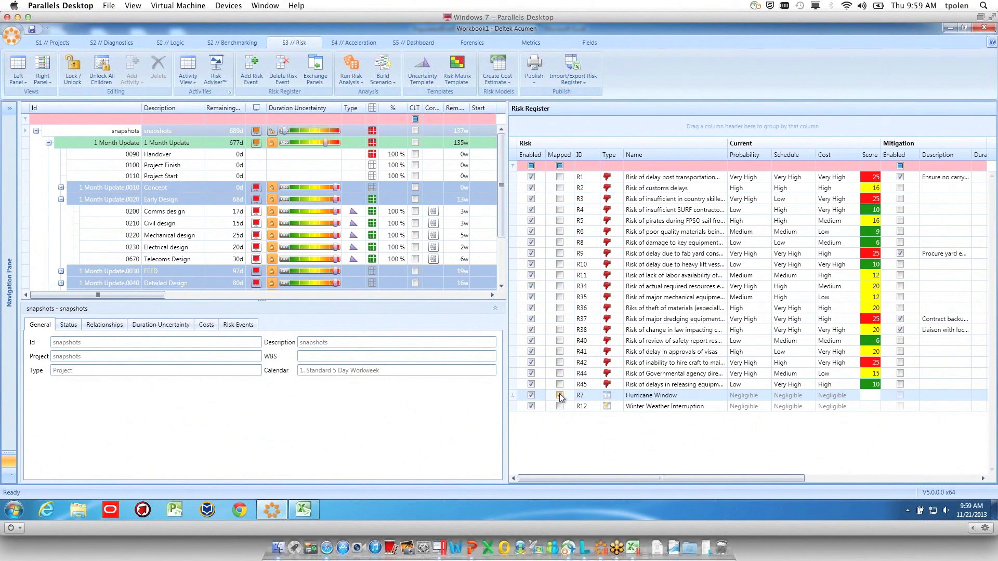
{"action": "left_click", "coordinate": [559, 395]}
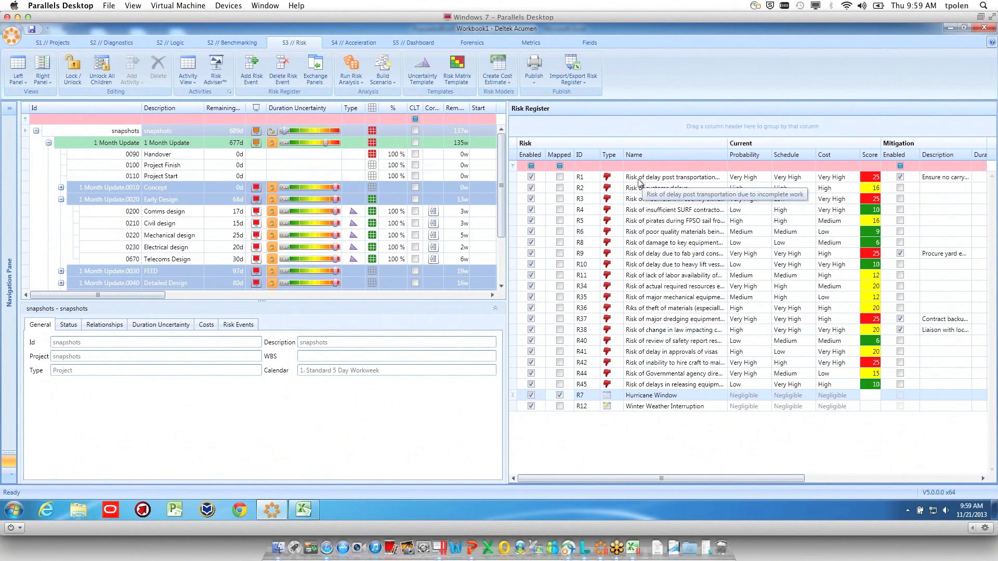
{"action": "left_click", "coordinate": [90, 132]}
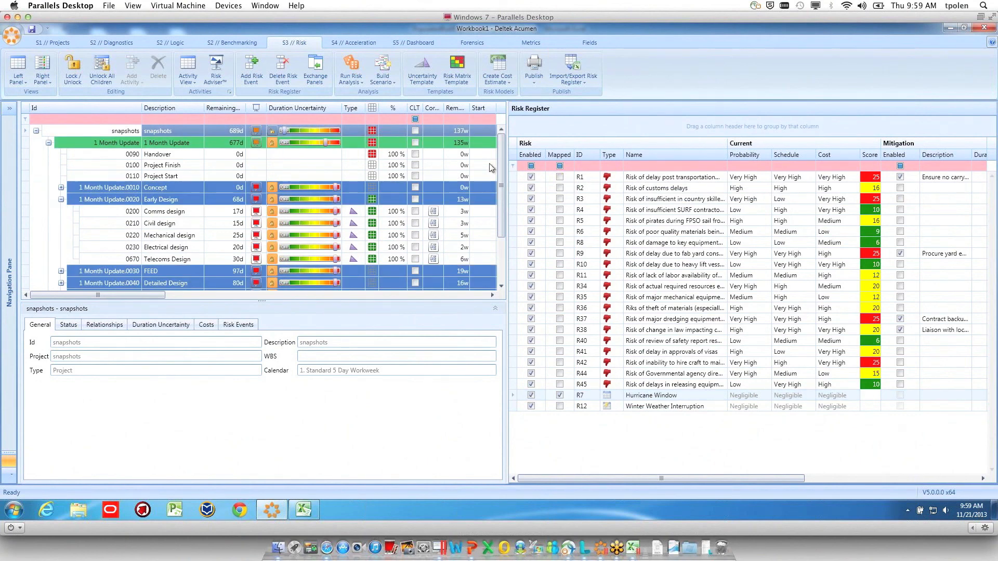
{"action": "left_click", "coordinate": [560, 177]}
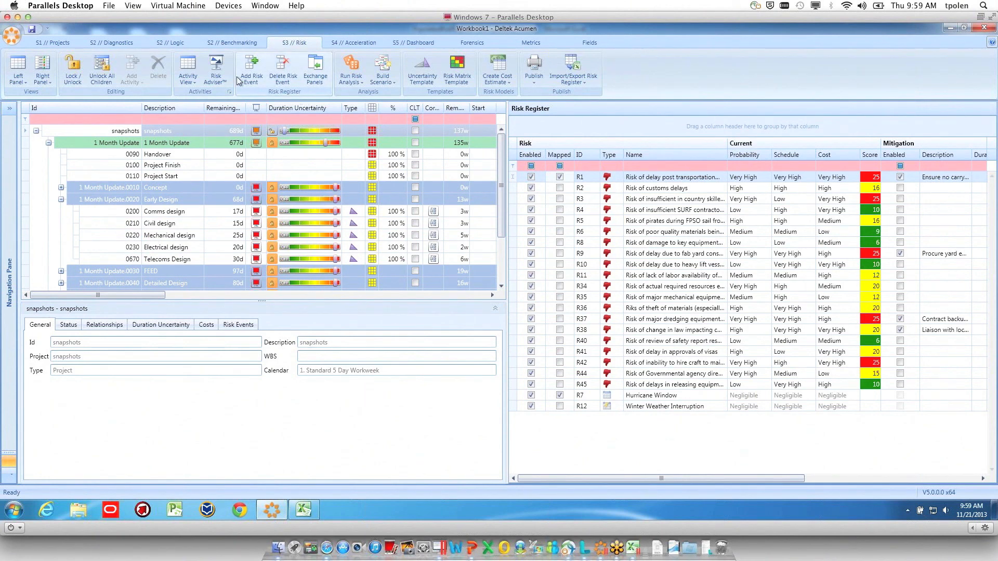
Review the schedule quality diagnostics and calculate Risk Adviser uncertainty advice for snapshots in the Schedule Quality - Fuse Schedule Index mode
{"action": "left_click", "coordinate": [107, 43]}
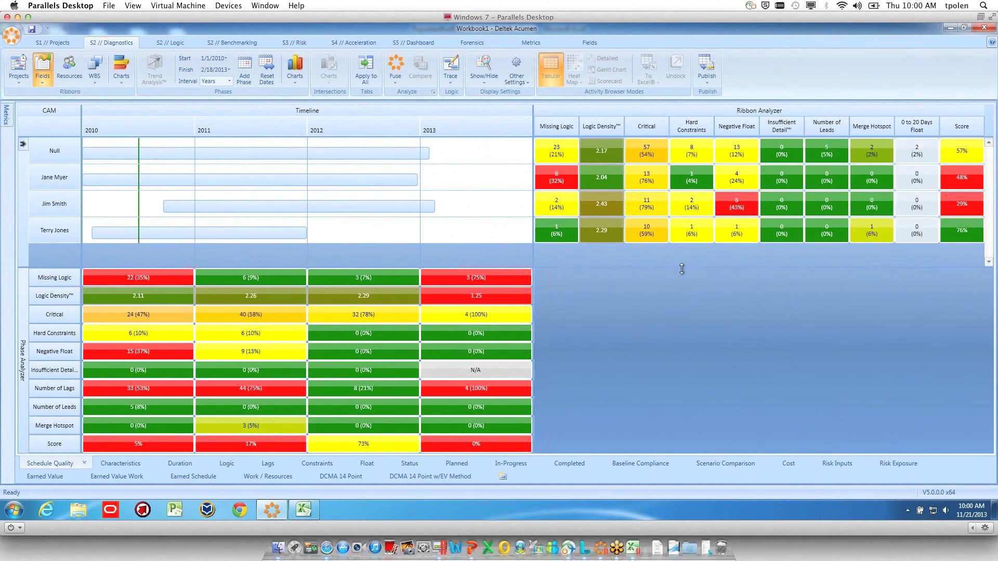
{"action": "left_click", "coordinate": [294, 43]}
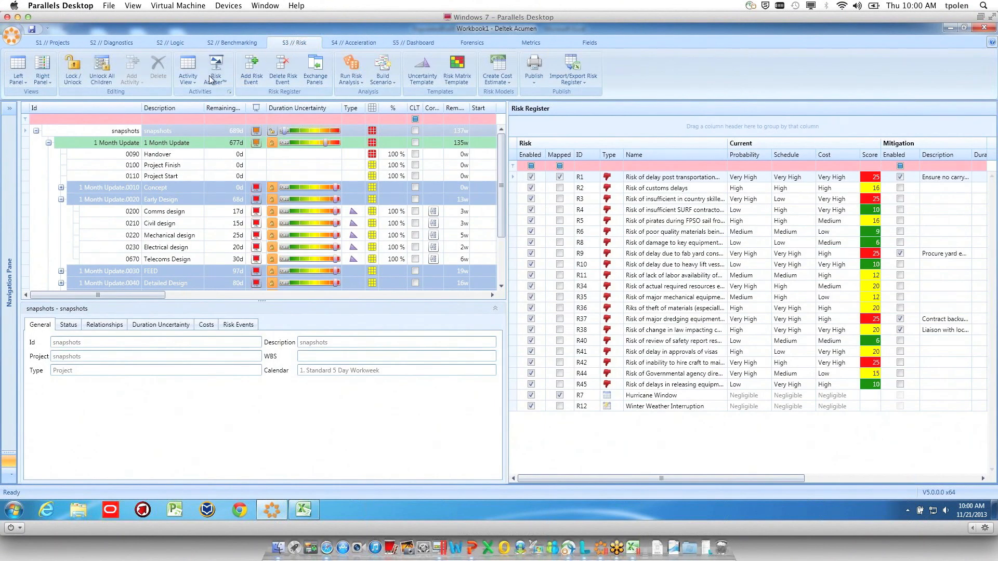
{"action": "left_click", "coordinate": [214, 73]}
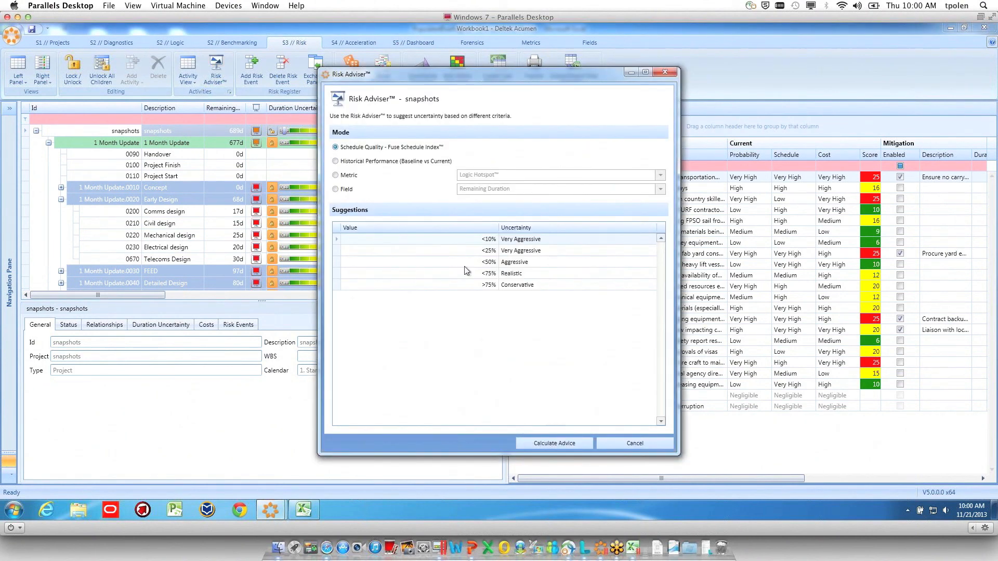
{"action": "left_click", "coordinate": [555, 444]}
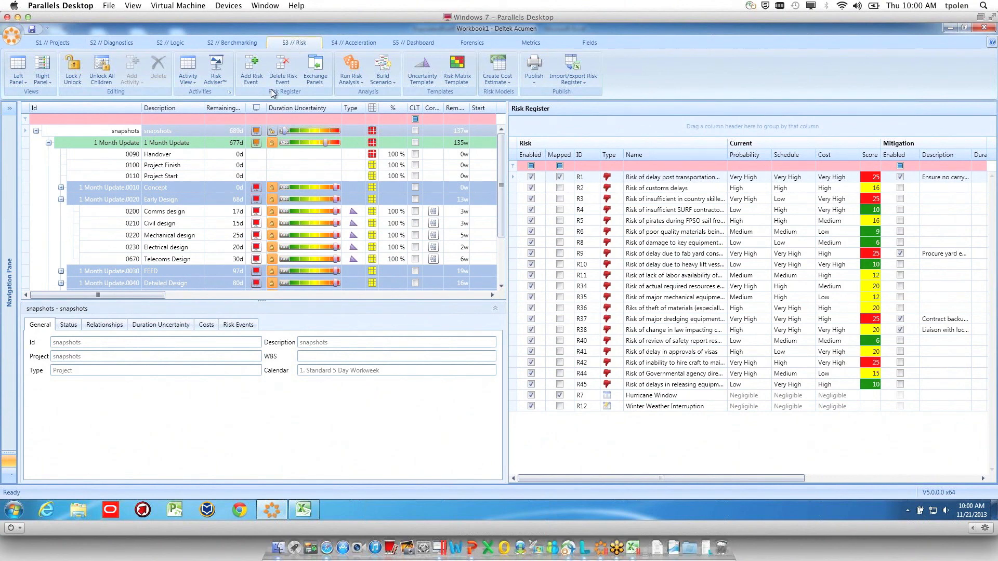
Run the risk analysis on the snapshots project
{"action": "left_click", "coordinate": [256, 132]}
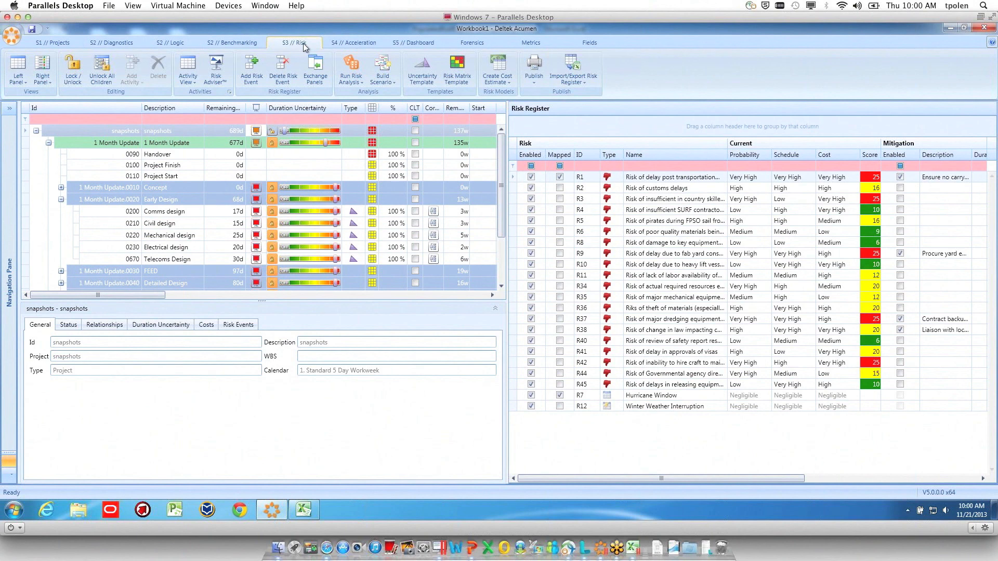
{"action": "left_click", "coordinate": [349, 64]}
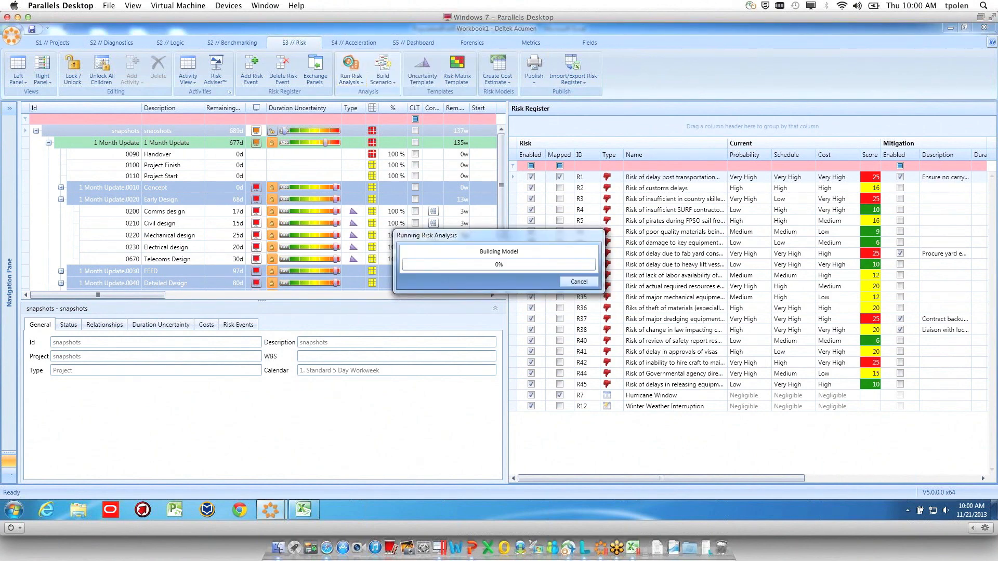